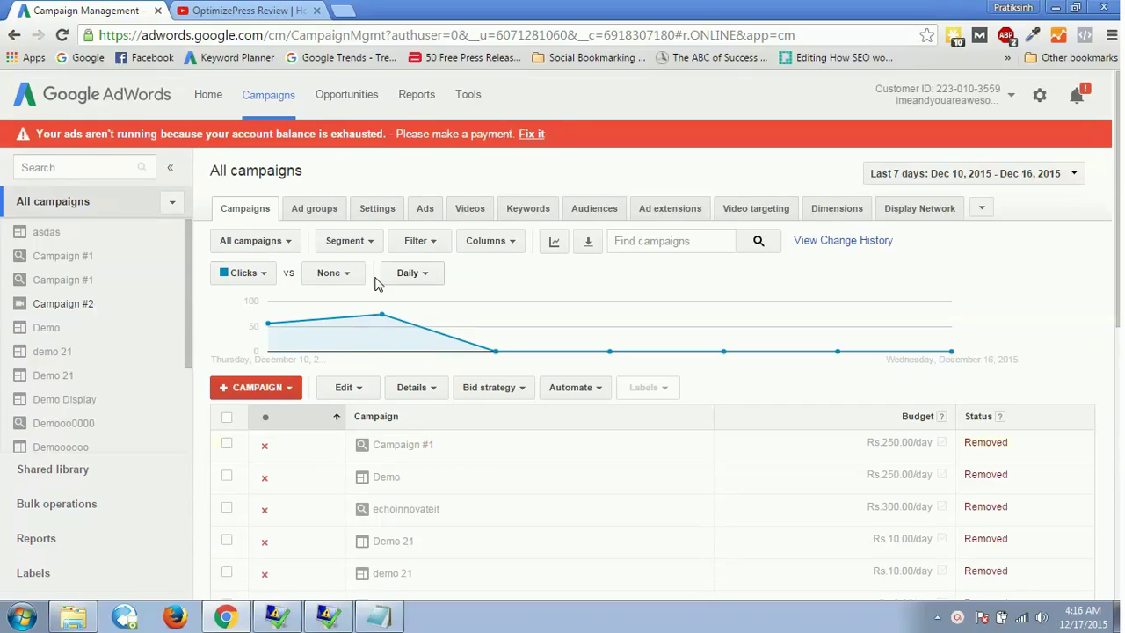
# - Start a new Standard campaign of type Video and name it "First Video Campaign"
pyautogui.click(285, 396)
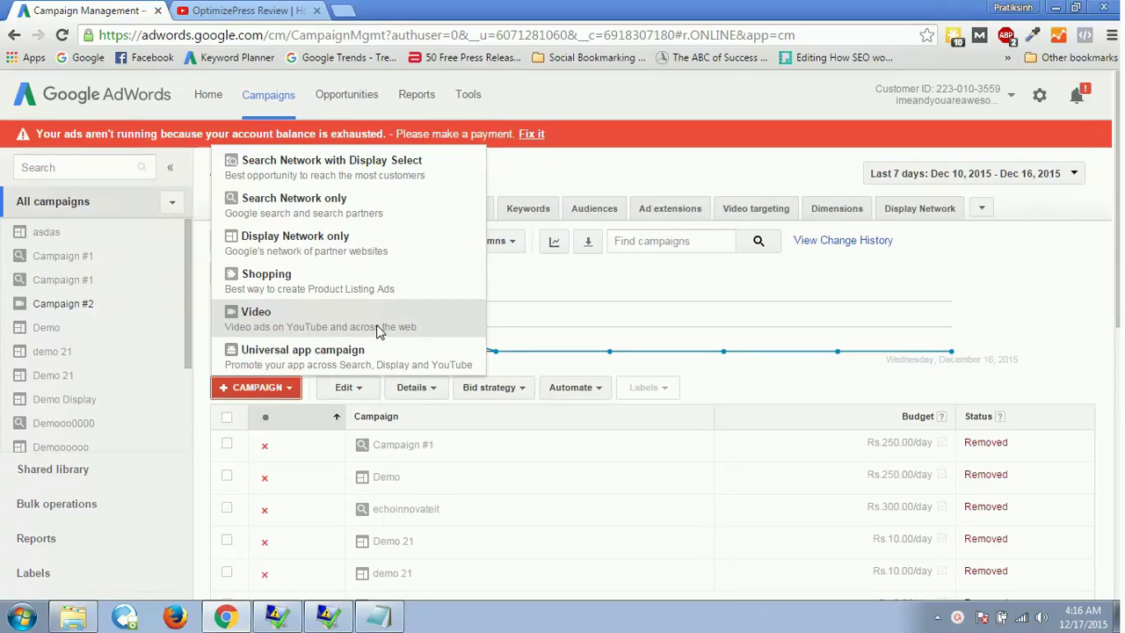
pyautogui.click(279, 327)
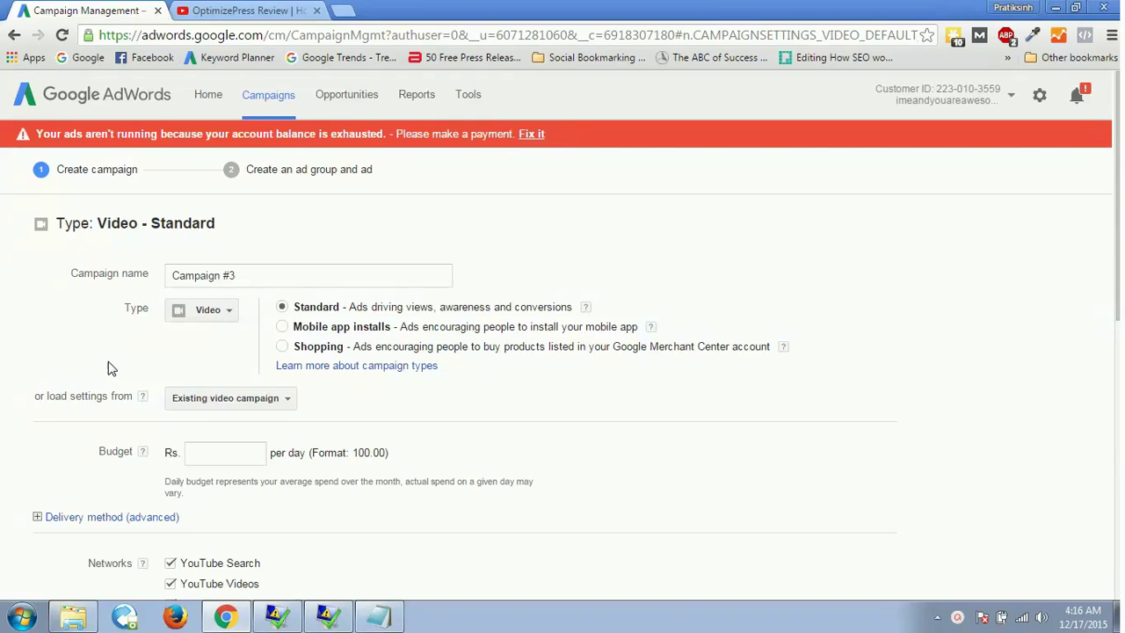
pyautogui.tripleClick(206, 279)
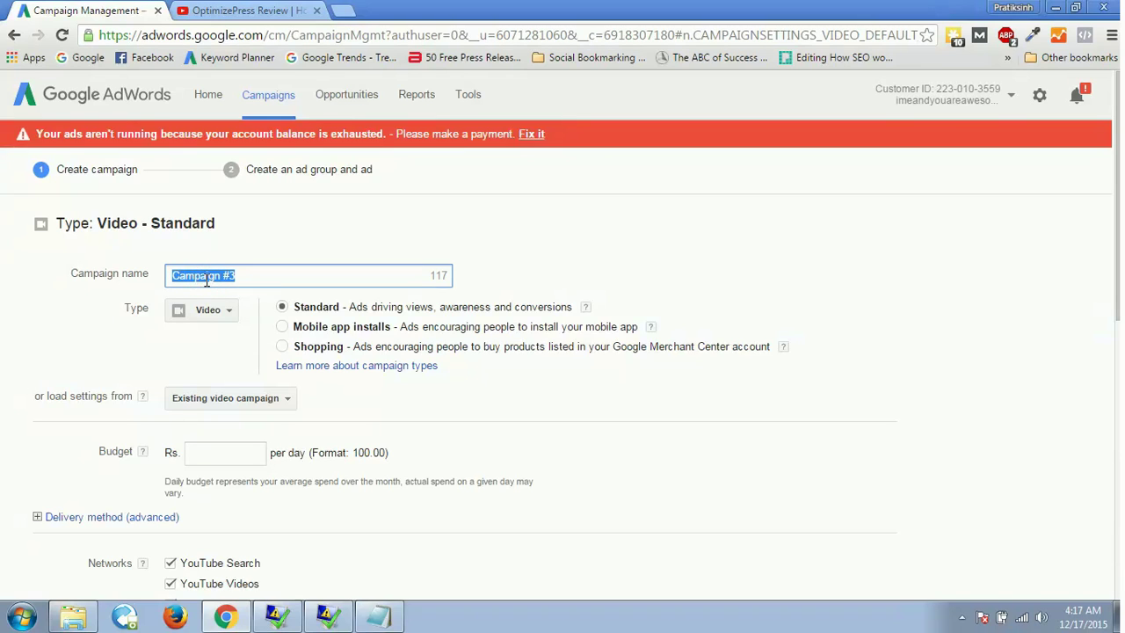
pyautogui.write('First Video')
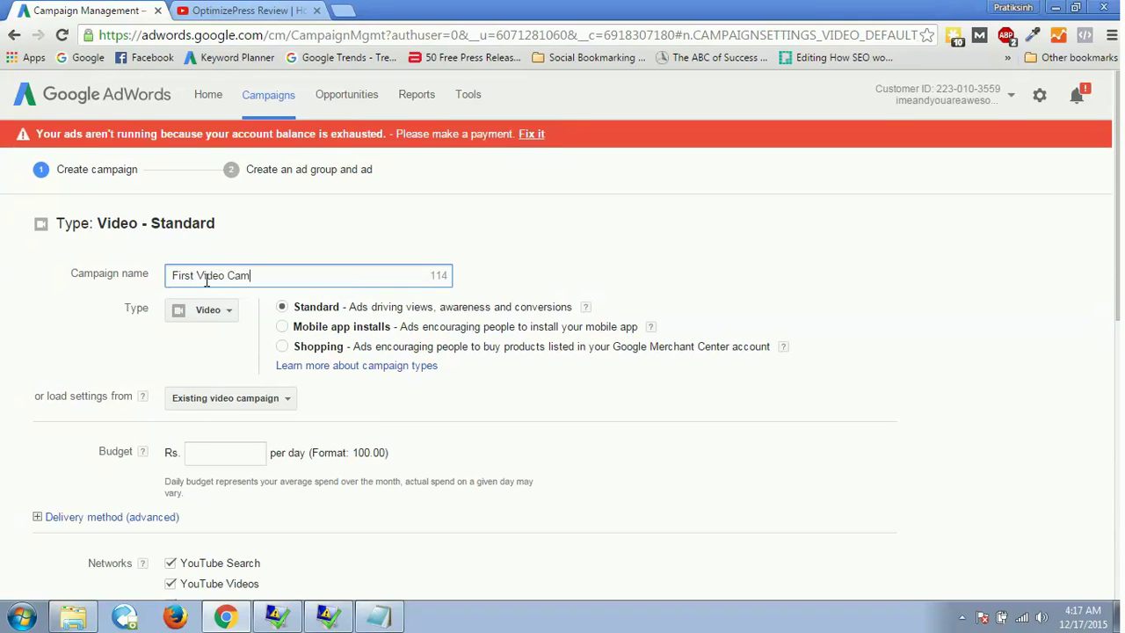
pyautogui.click(111, 350)
pyautogui.click(216, 318)
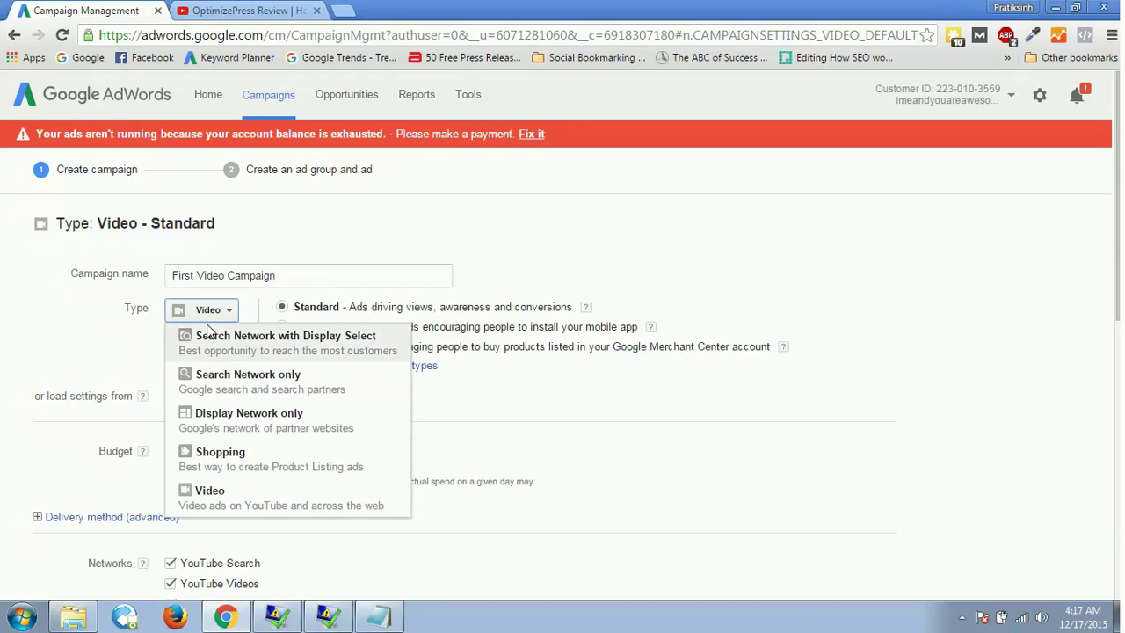
pyautogui.click(218, 314)
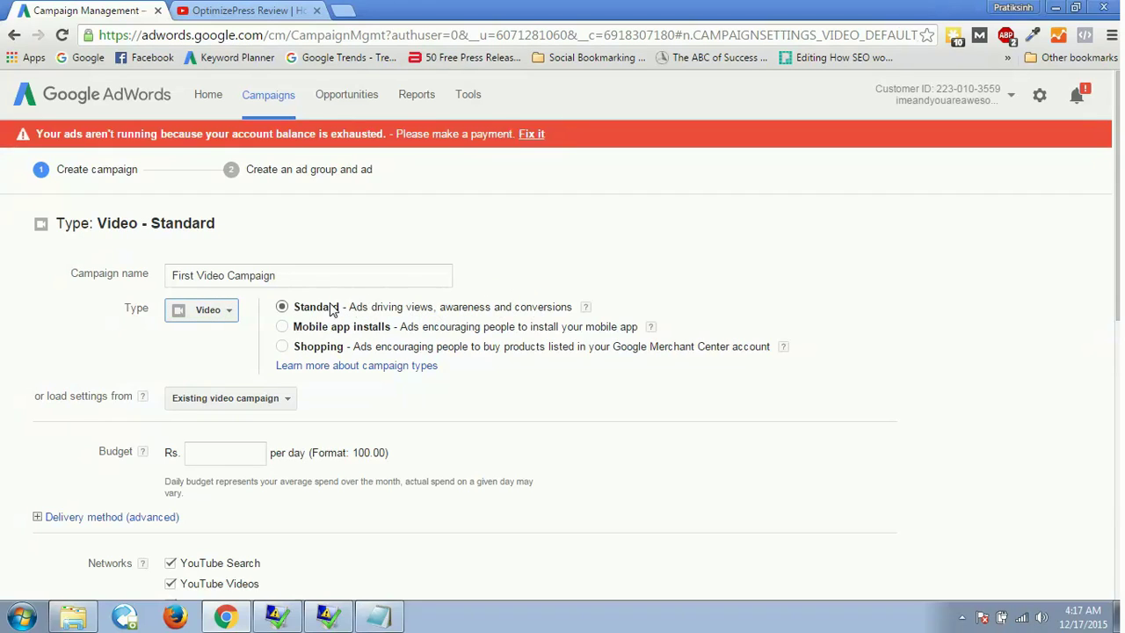
# - Set the campaign's daily budget to Rs. 500.00
pyautogui.click(238, 444)
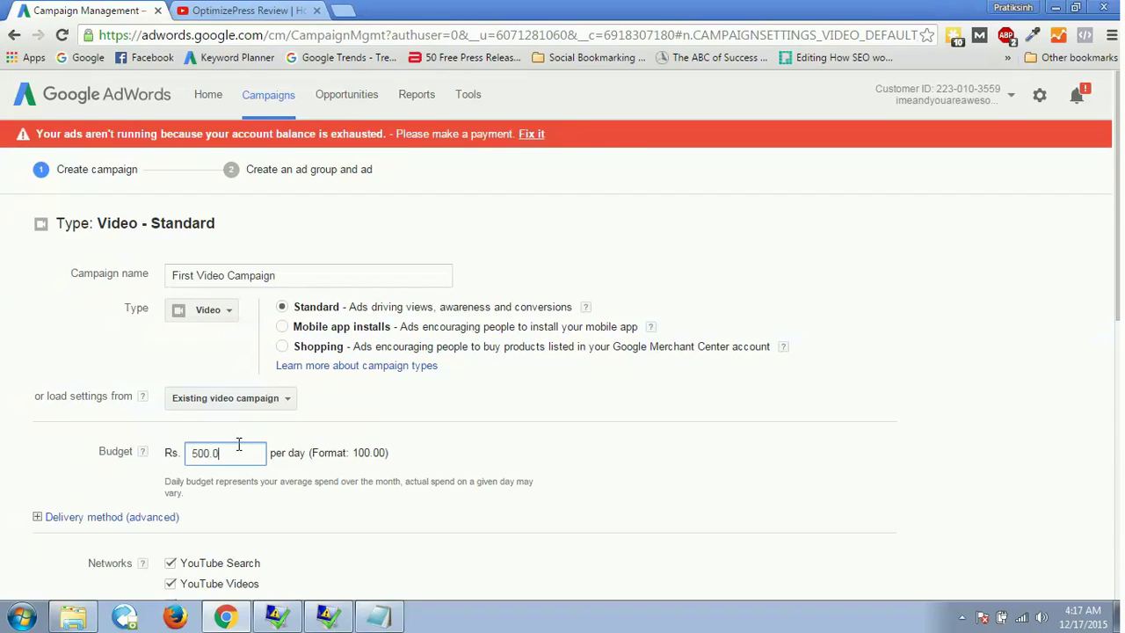
pyautogui.click(489, 502)
# - Expand the advanced delivery method options, try Accelerated delivery, and set the method back to Standard
pyautogui.moveTo(1122, 203); pyautogui.dragTo(1121, 321)
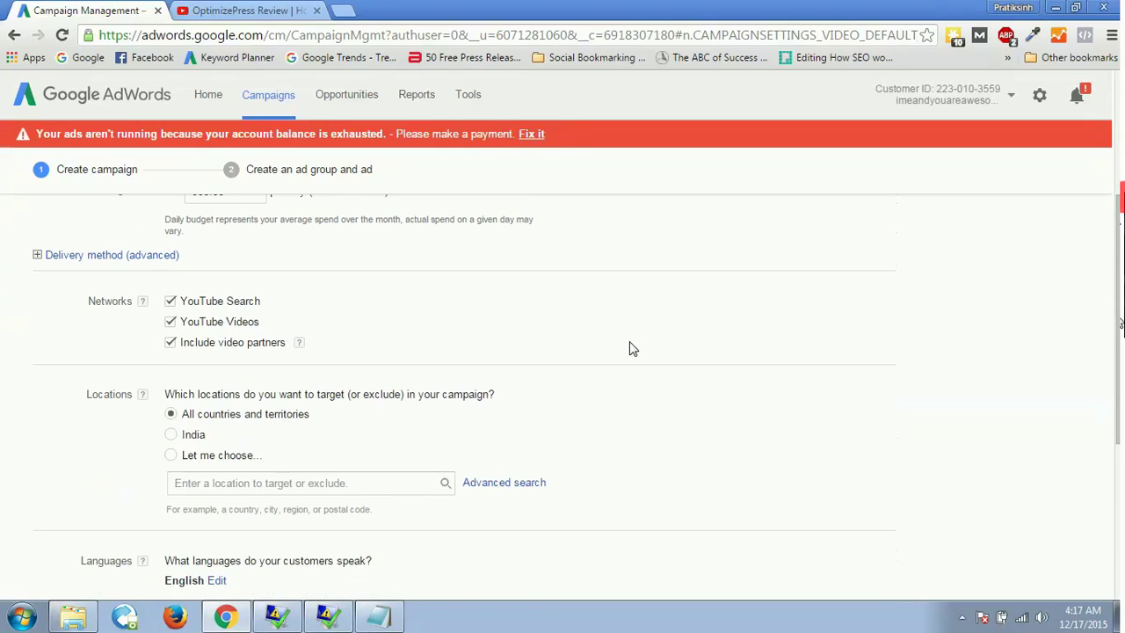
pyautogui.click(100, 256)
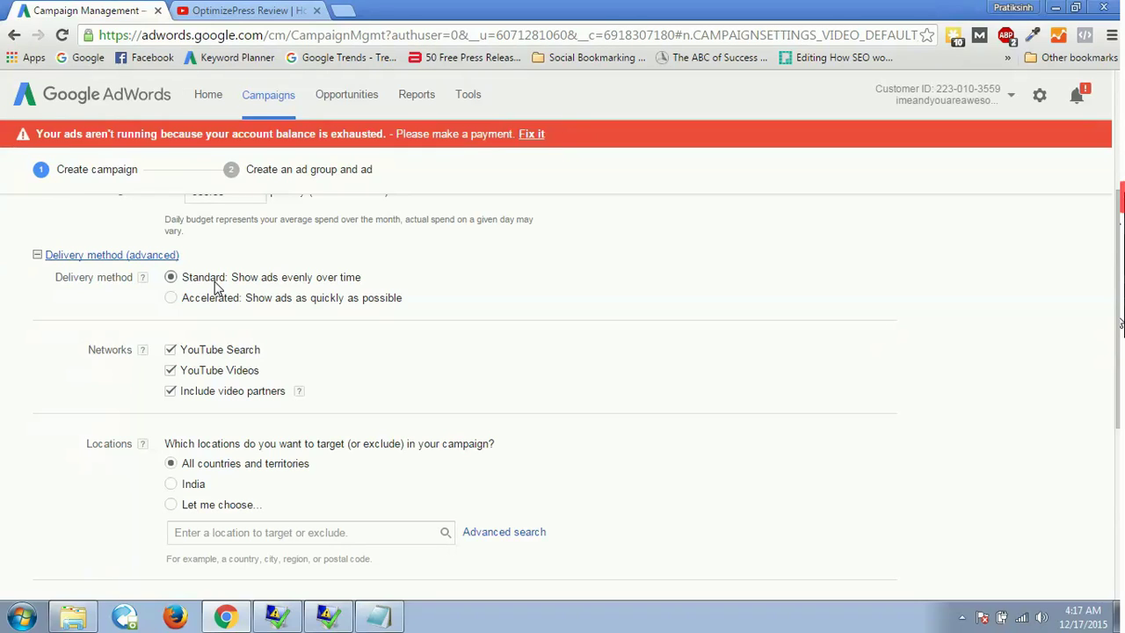
pyautogui.click(201, 299)
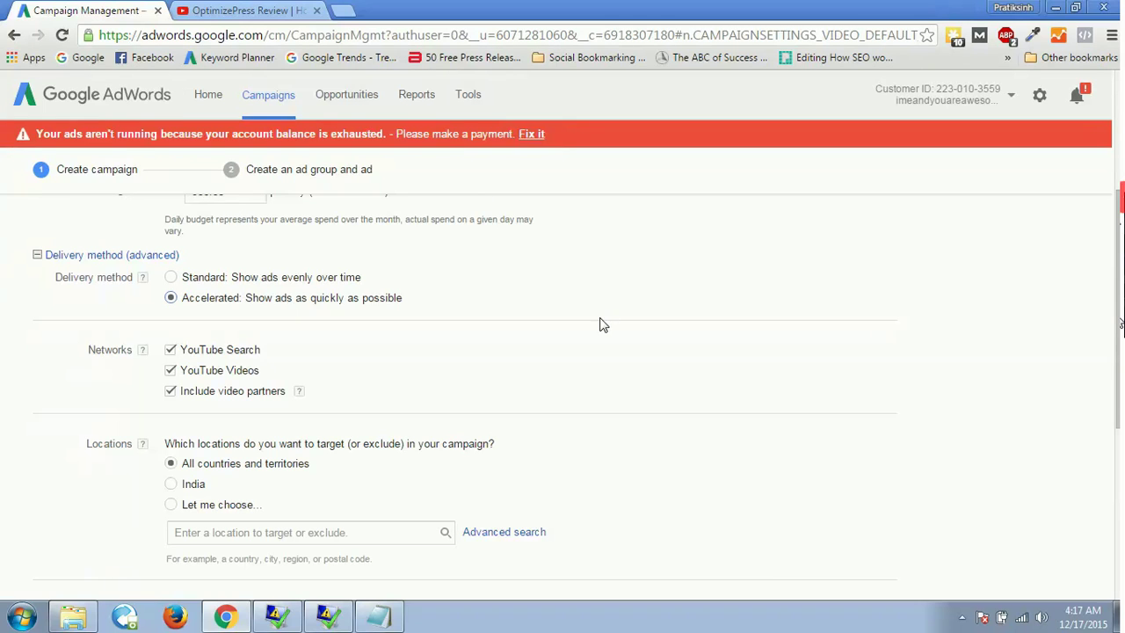
pyautogui.moveTo(1118, 351); pyautogui.dragTo(1117, 293)
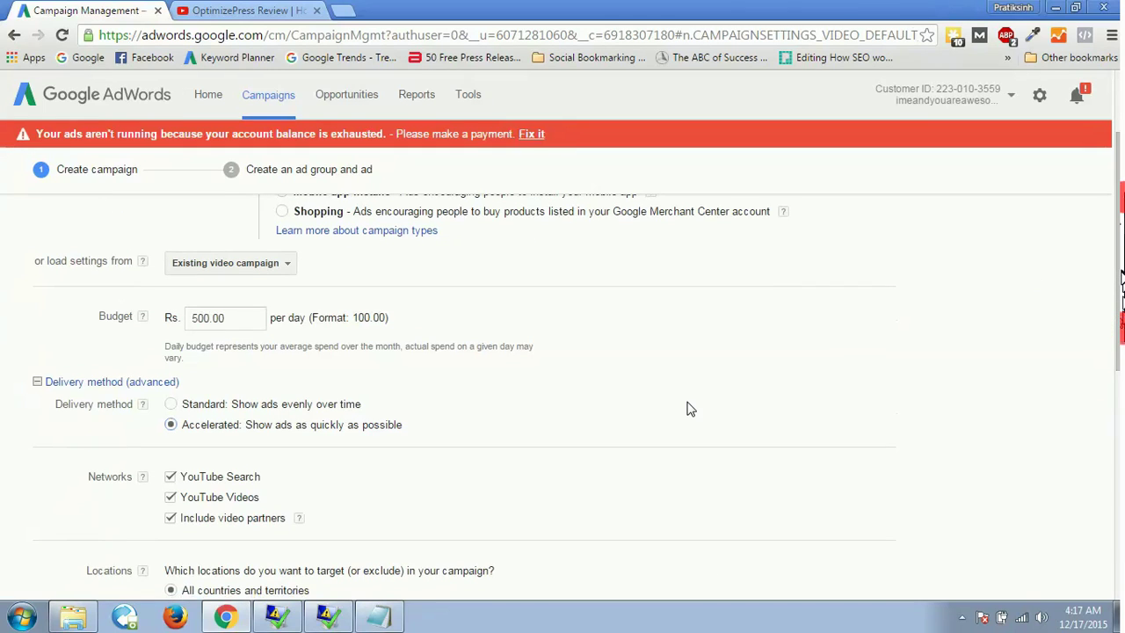
pyautogui.click(173, 403)
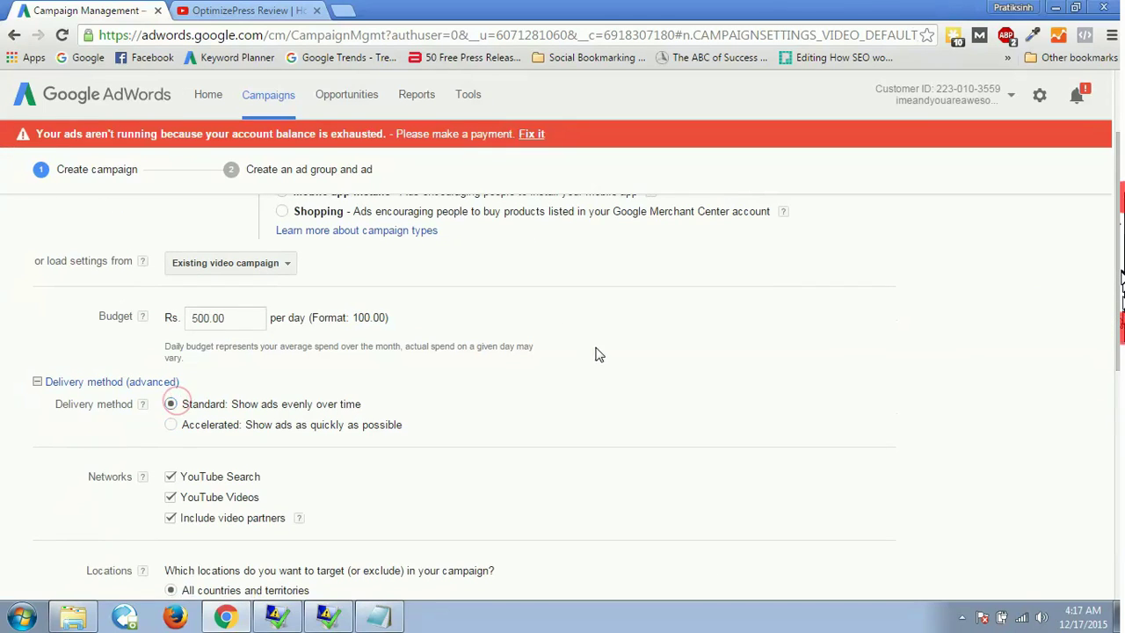
# - Review the campaign's networks, locations, languages, devices and advanced settings, and the available campaign types
pyautogui.moveTo(1118, 195); pyautogui.dragTo(1121, 278)
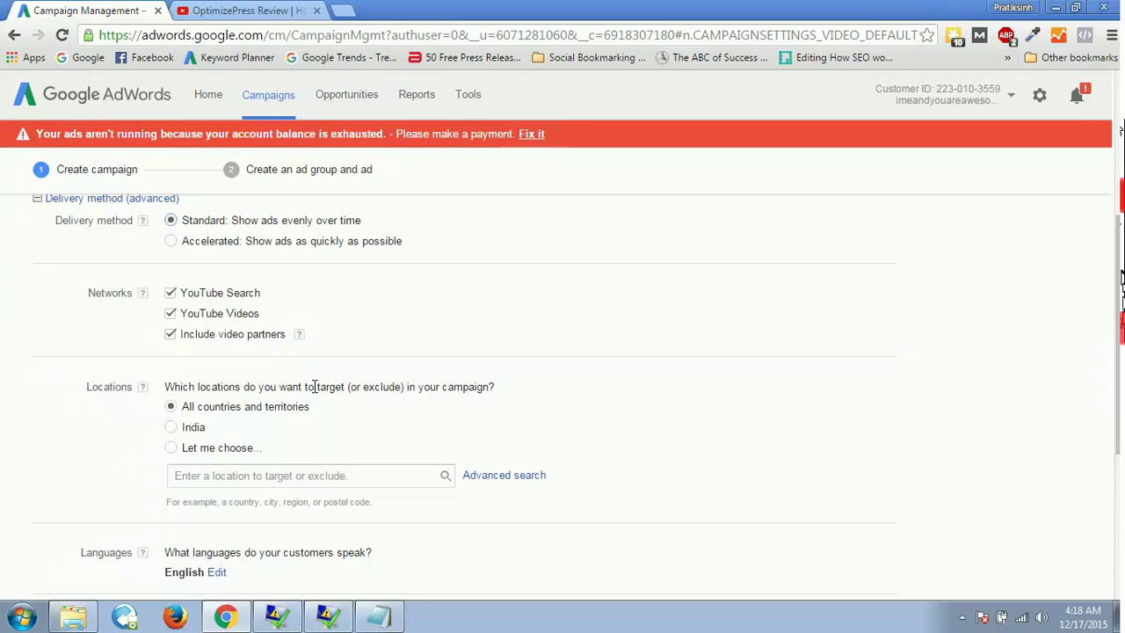
pyautogui.scroll(-2, 1107, 248)
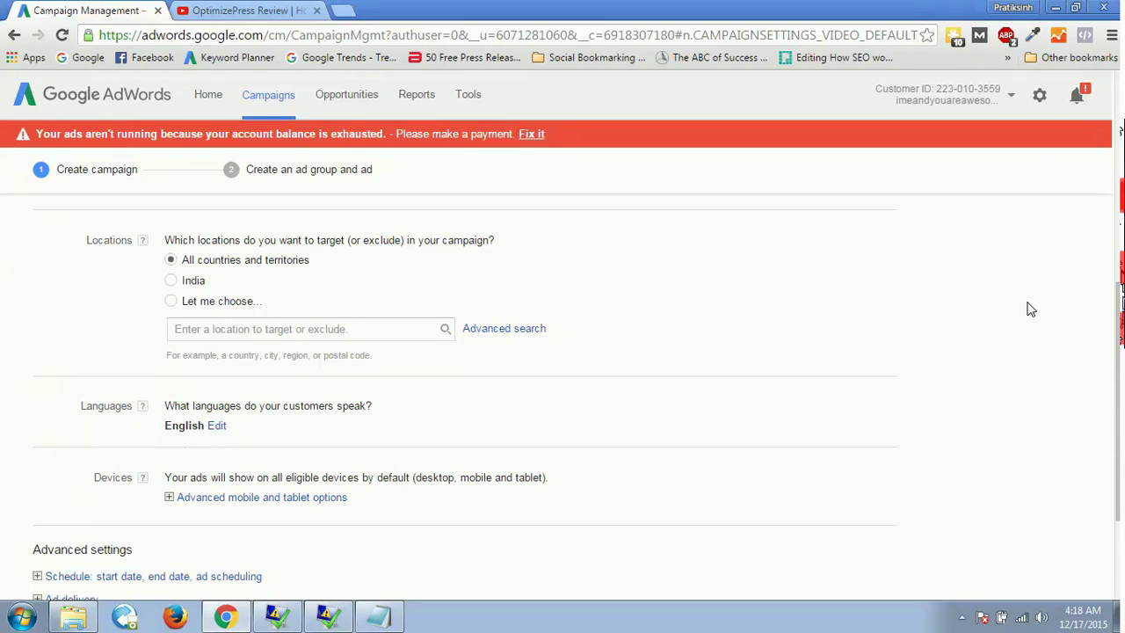
pyautogui.scroll(-3, 1105, 324)
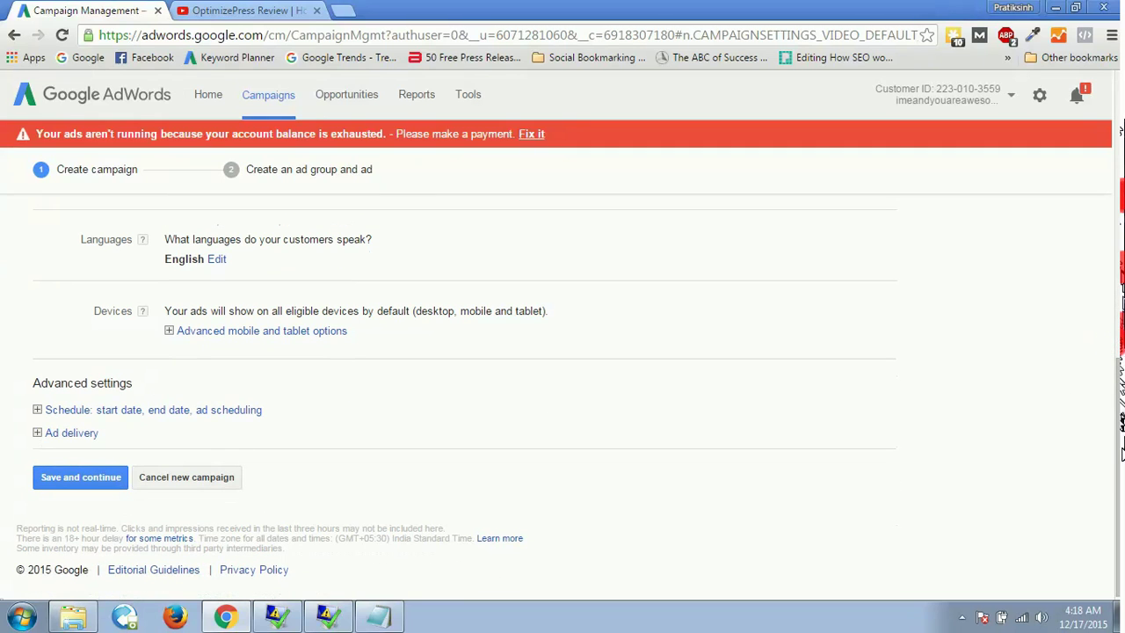
pyautogui.scroll(10, 1122, 439)
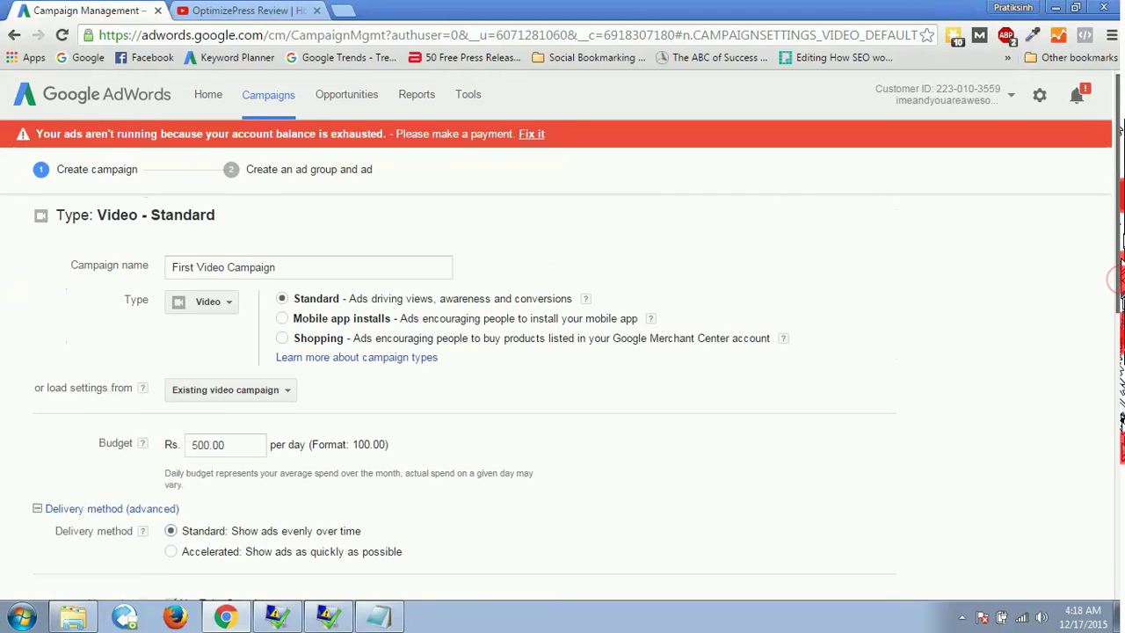
pyautogui.scroll(1, 247, 301)
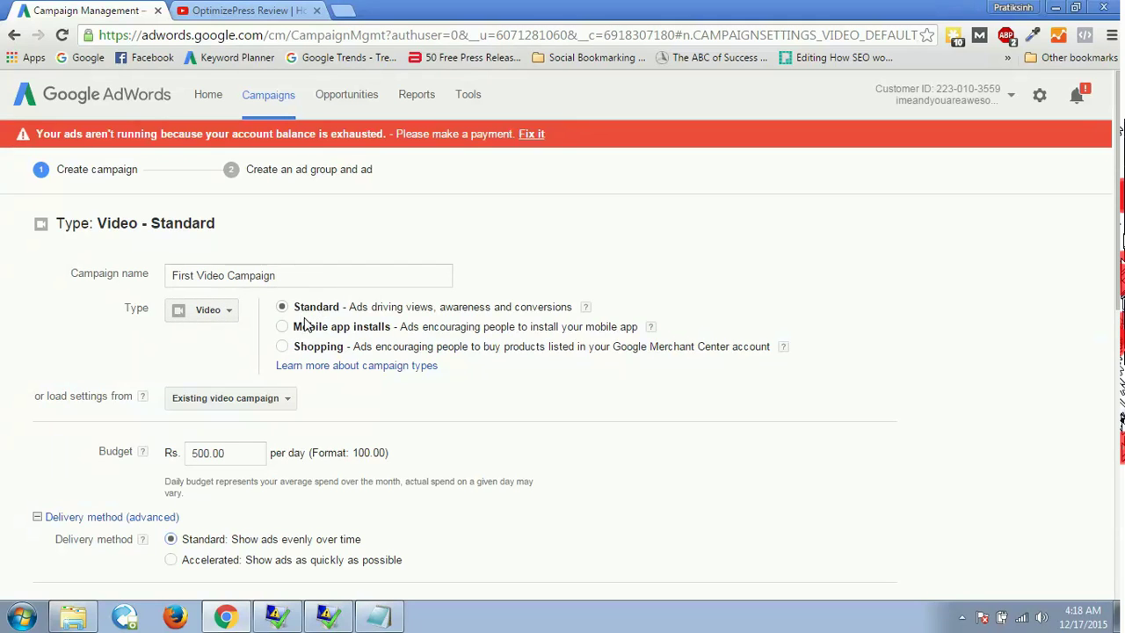
pyautogui.click(223, 312)
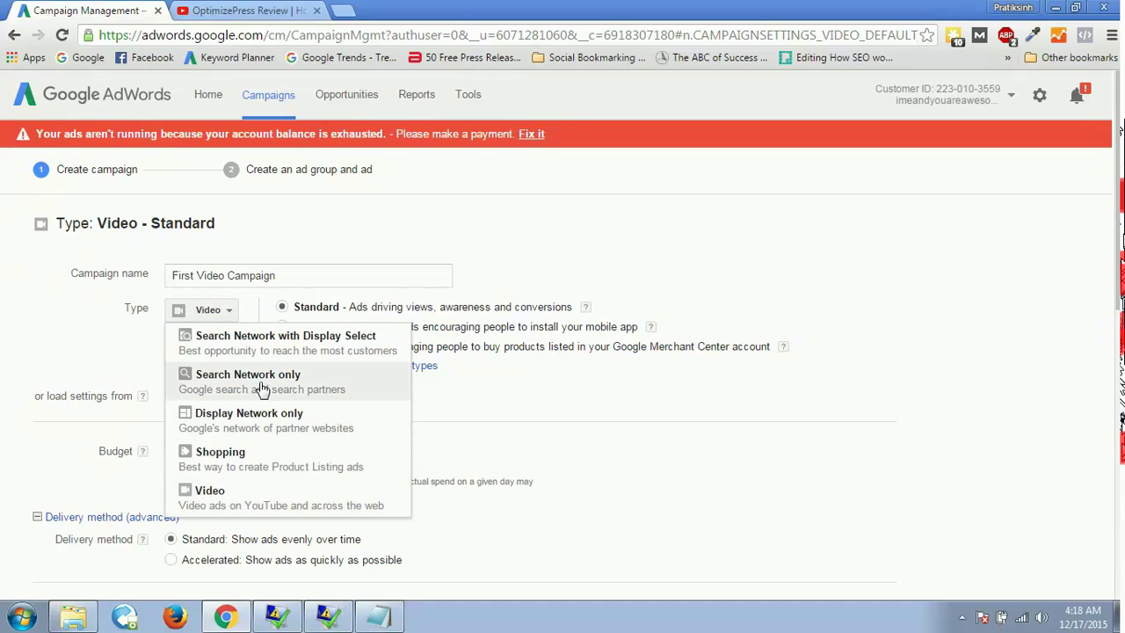
pyautogui.click(220, 307)
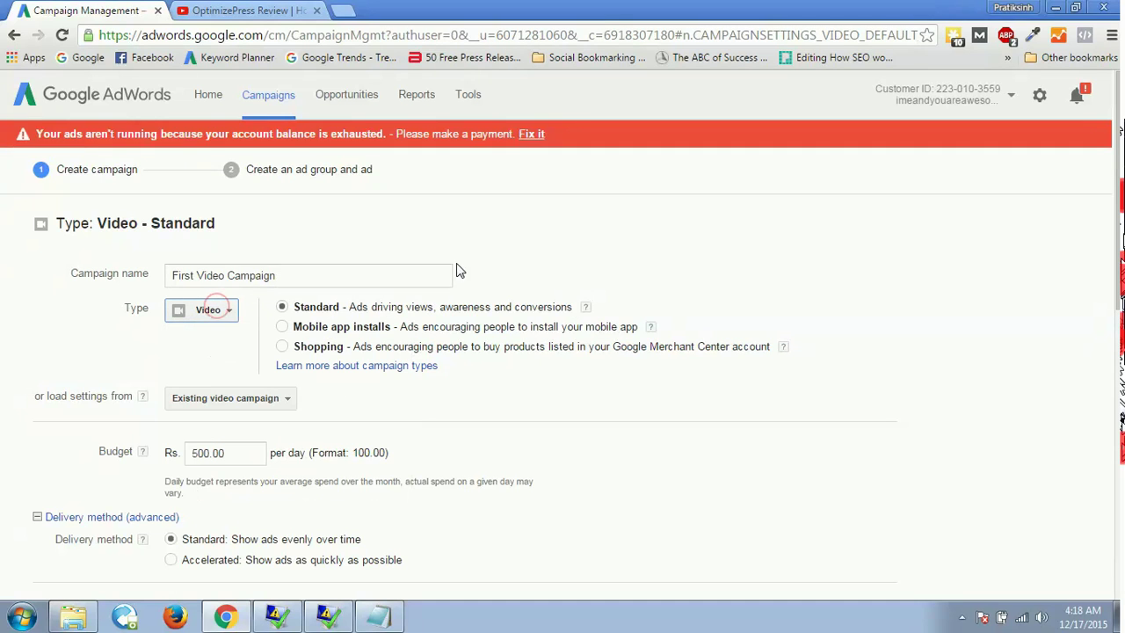
# - Save the campaign settings, continue to the ad group and ad setup, and look over its form
pyautogui.scroll(-10, 987, 246)
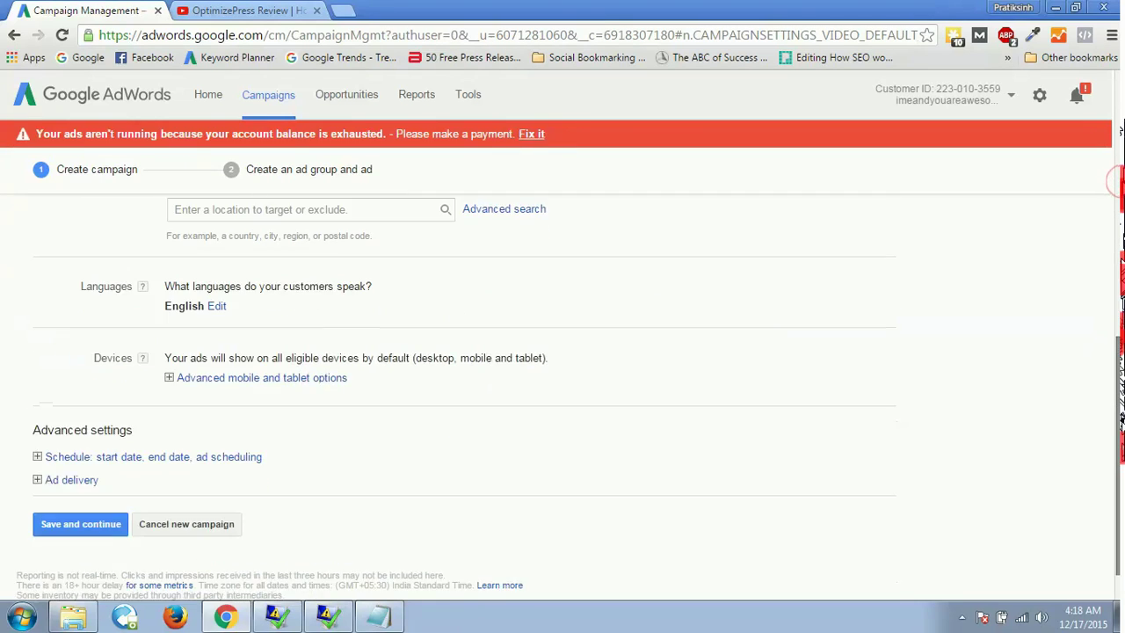
pyautogui.click(74, 524)
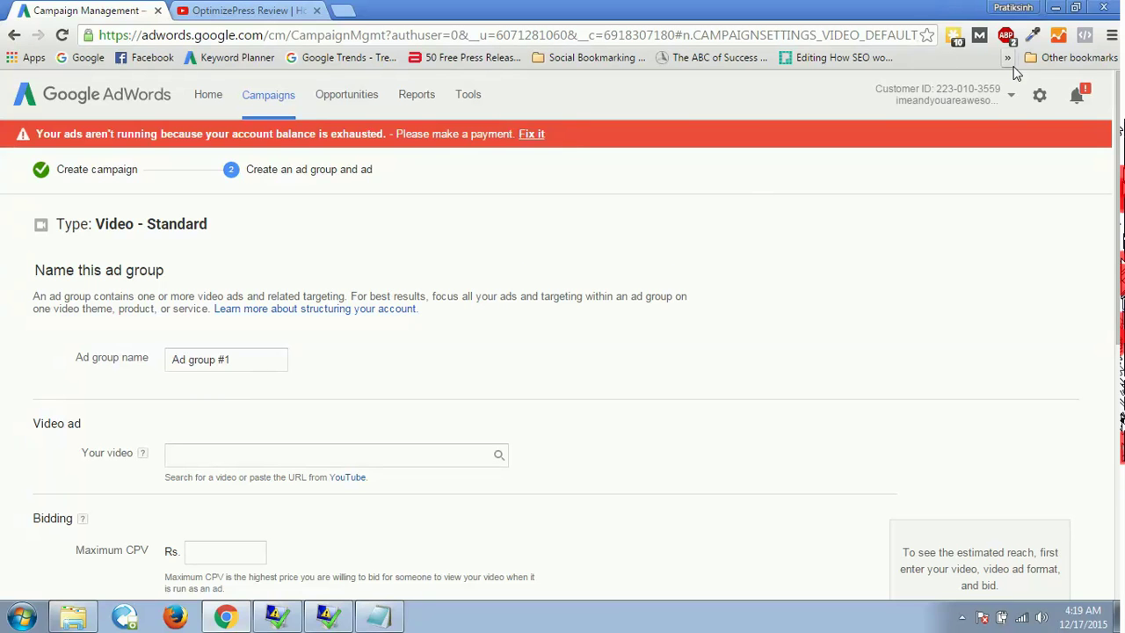
pyautogui.scroll(-4, 1109, 158)
pyautogui.scroll(-2, 623, 396)
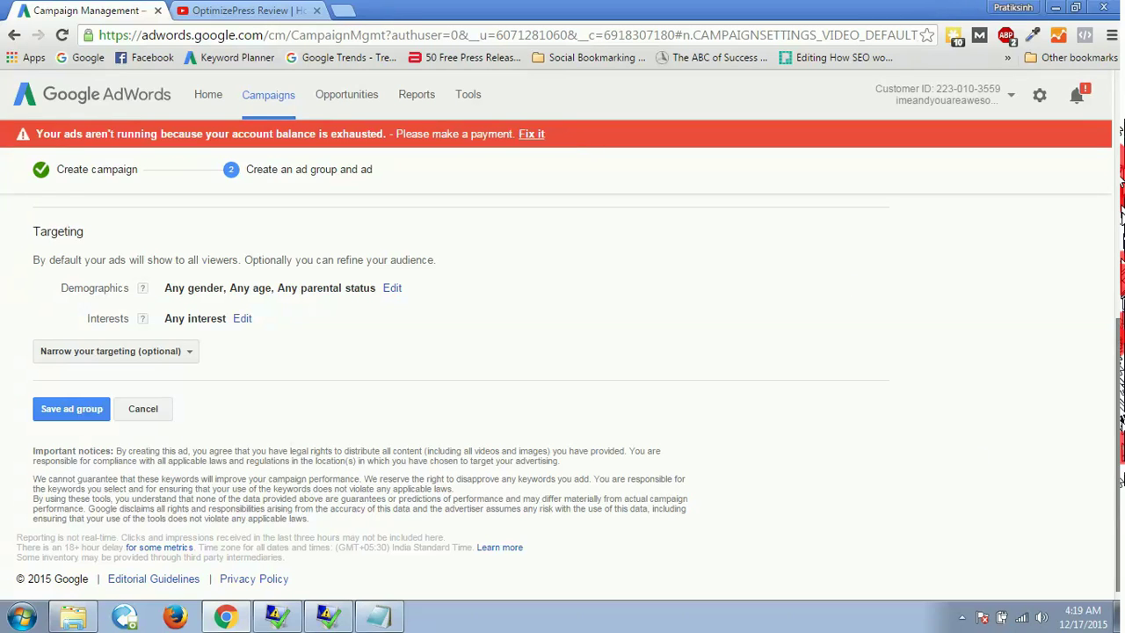
pyautogui.moveTo(1120, 479); pyautogui.dragTo(1119, 233)
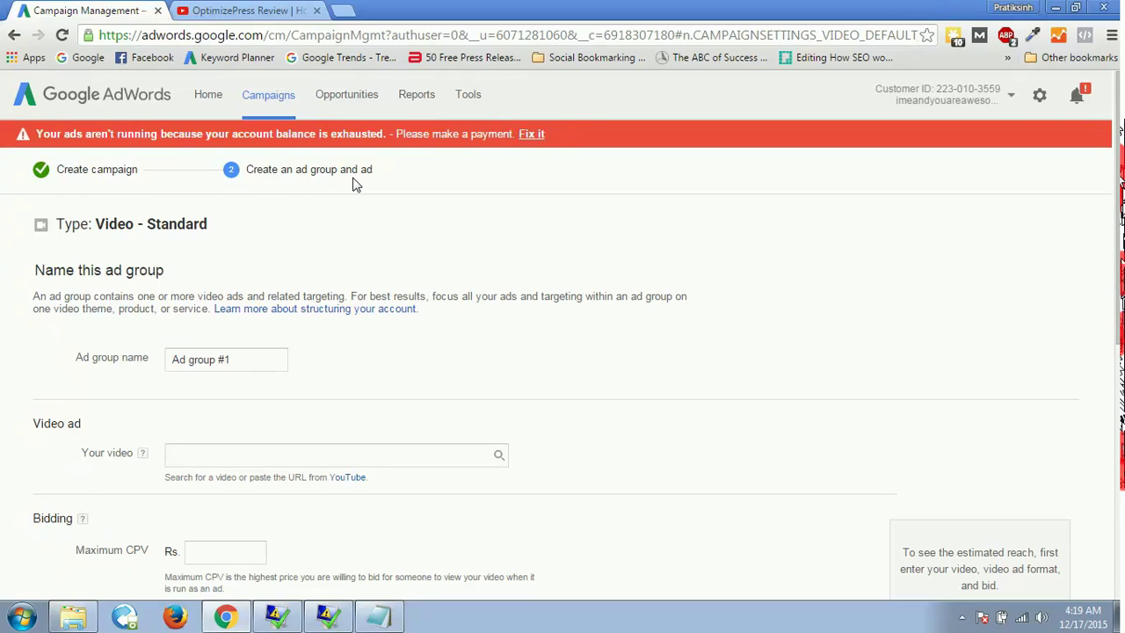
# - Name the ad group "Video Ad group"
pyautogui.moveTo(1059, 328); pyautogui.dragTo(1099, 321)
pyautogui.click(438, 240)
pyautogui.tripleClick(251, 369)
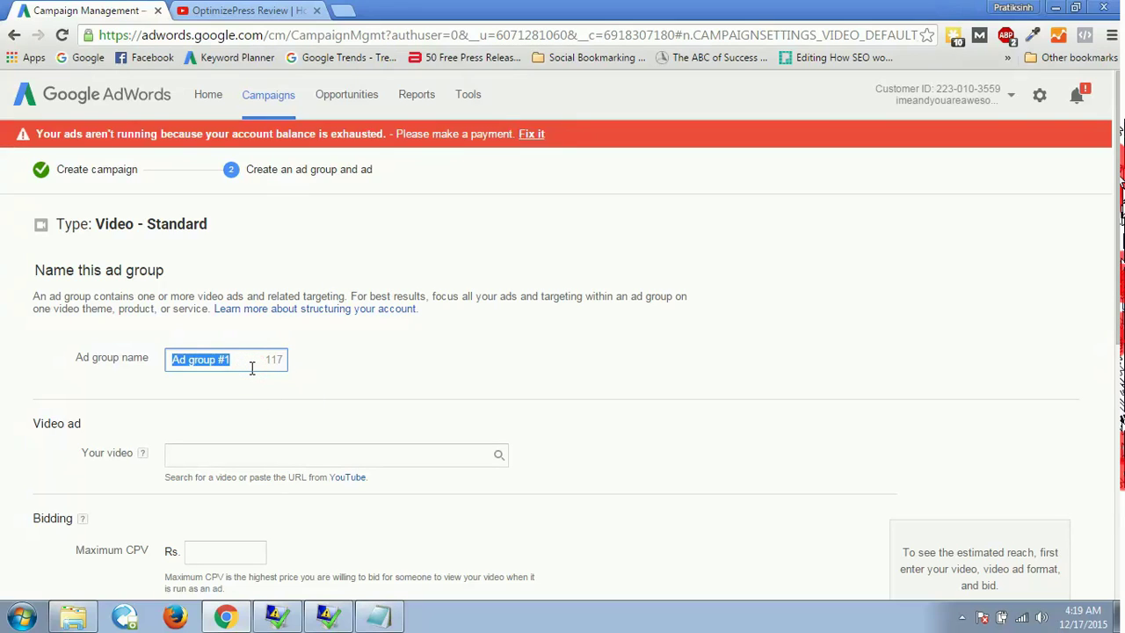
pyautogui.write('Video A')
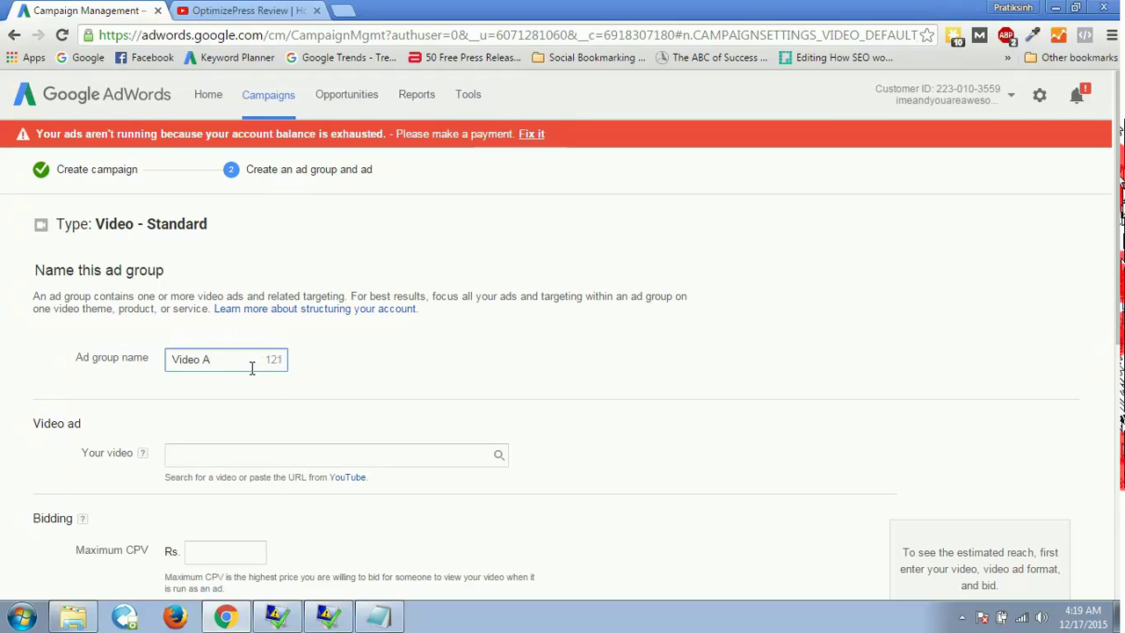
pyautogui.write('d group')
# - Copy the OptimizePress Review video's URL from YouTube and paste it as the ad's video in Google AdWords
pyautogui.click(279, 445)
pyautogui.click(244, 11)
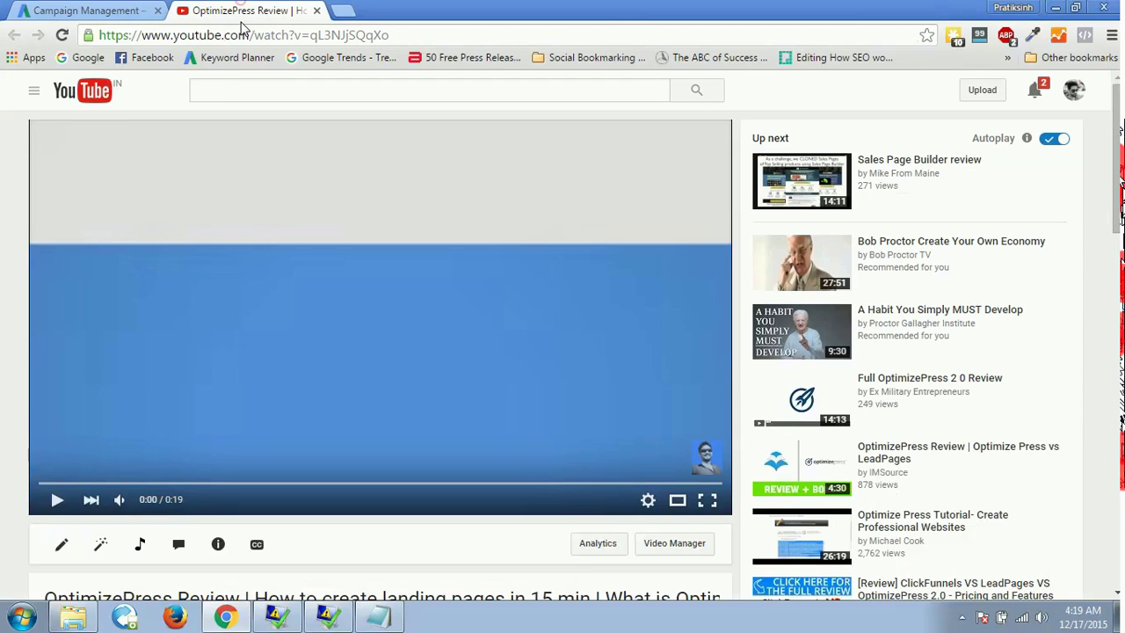
pyautogui.click(239, 35)
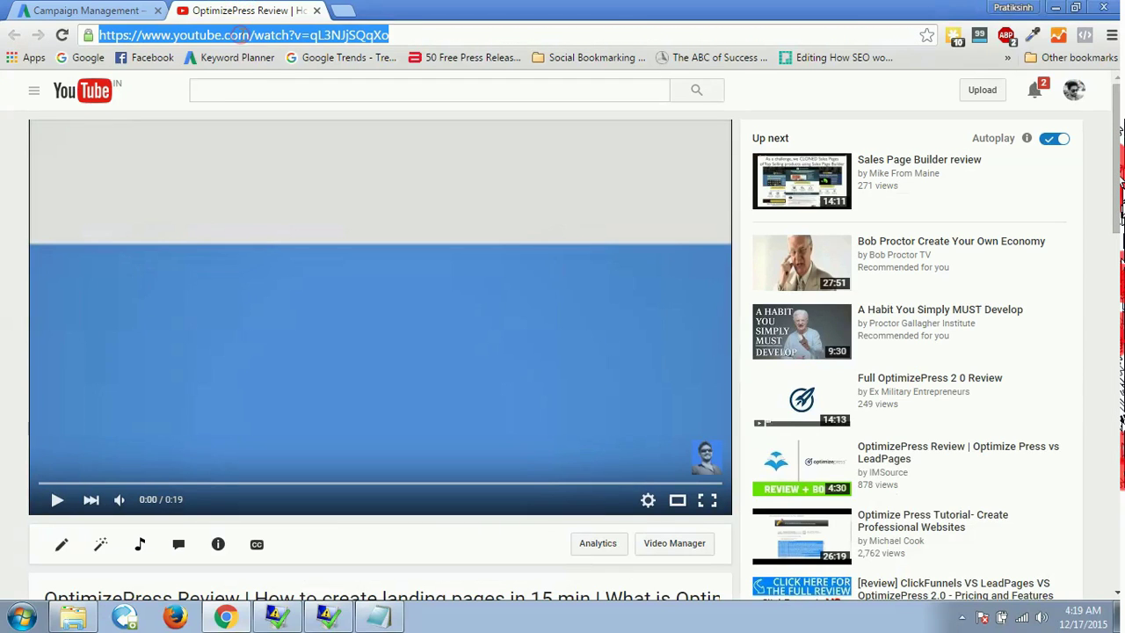
pyautogui.hotkey('ctrl', 'c')
pyautogui.hotkey('ctrl', 'Tab')
pyautogui.hotkey('ctrl', 'v')
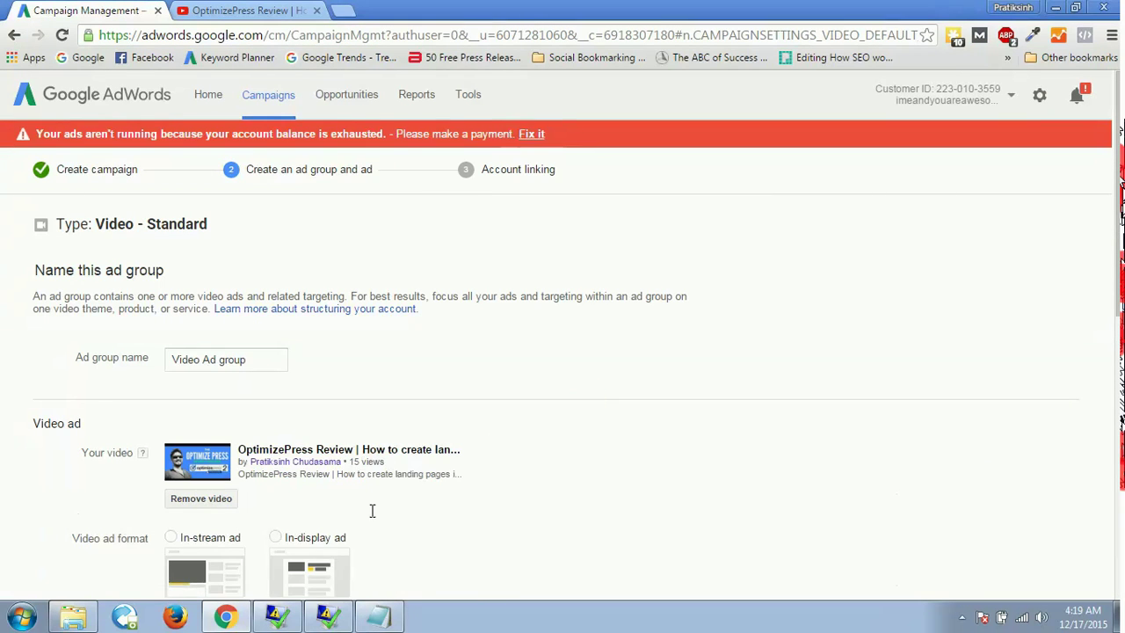
# - Look over the video ad format options, switch to the Notepad notes and reread the TrueView definition and the line about its ad types
pyautogui.scroll(-2, 1118, 180)
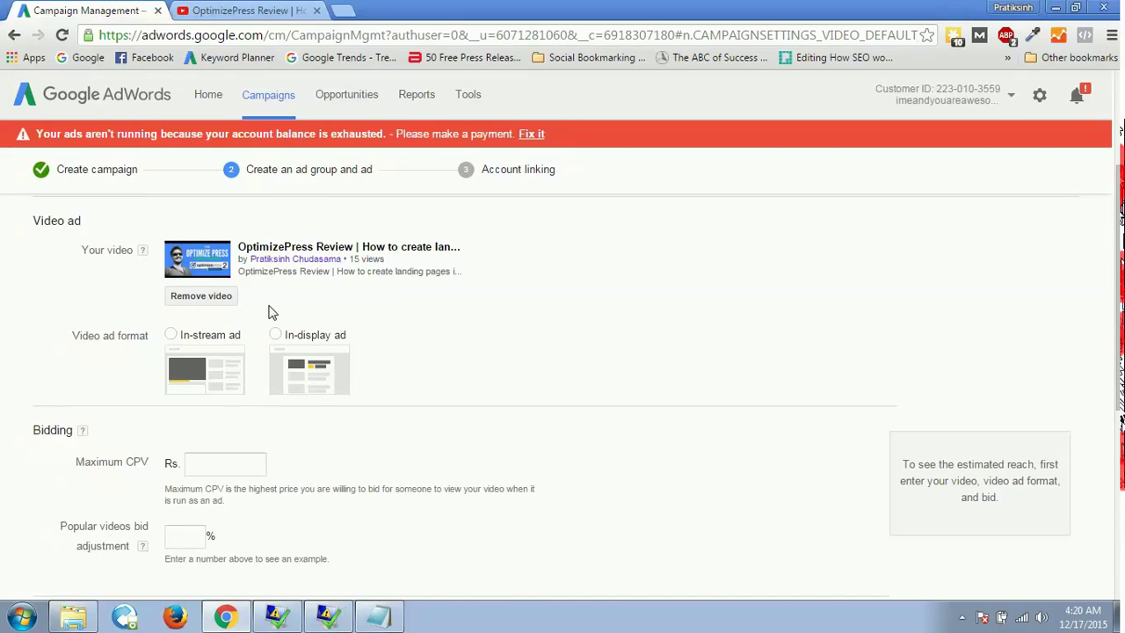
pyautogui.click(379, 615)
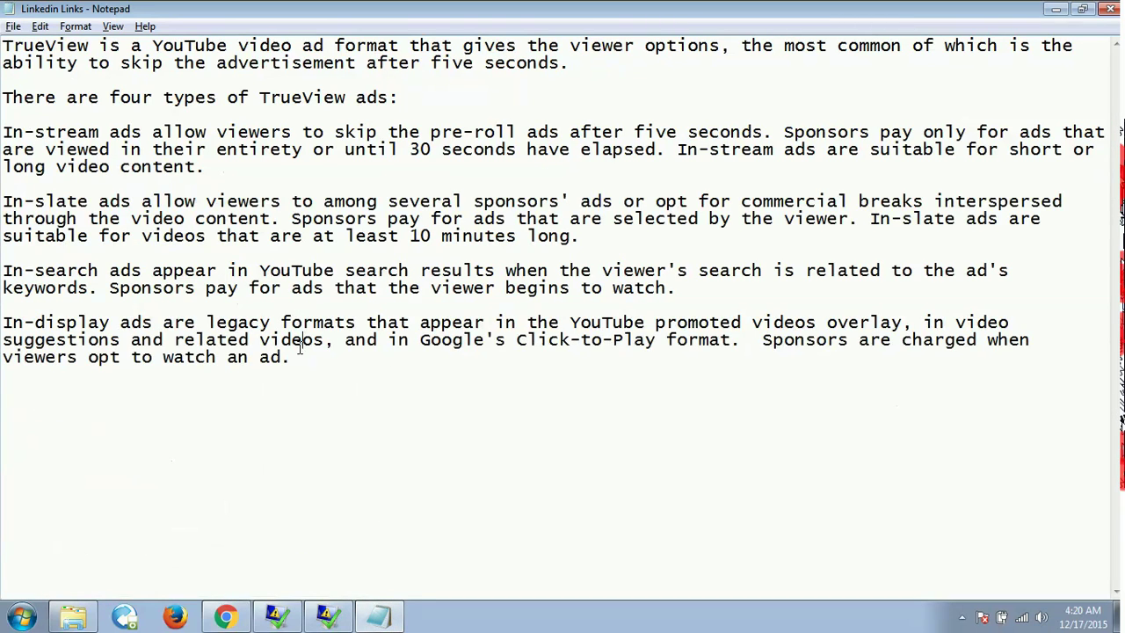
pyautogui.moveTo(301, 341); pyautogui.dragTo(297, 359)
pyautogui.click(296, 384)
pyautogui.moveTo(3, 46); pyautogui.dragTo(90, 46)
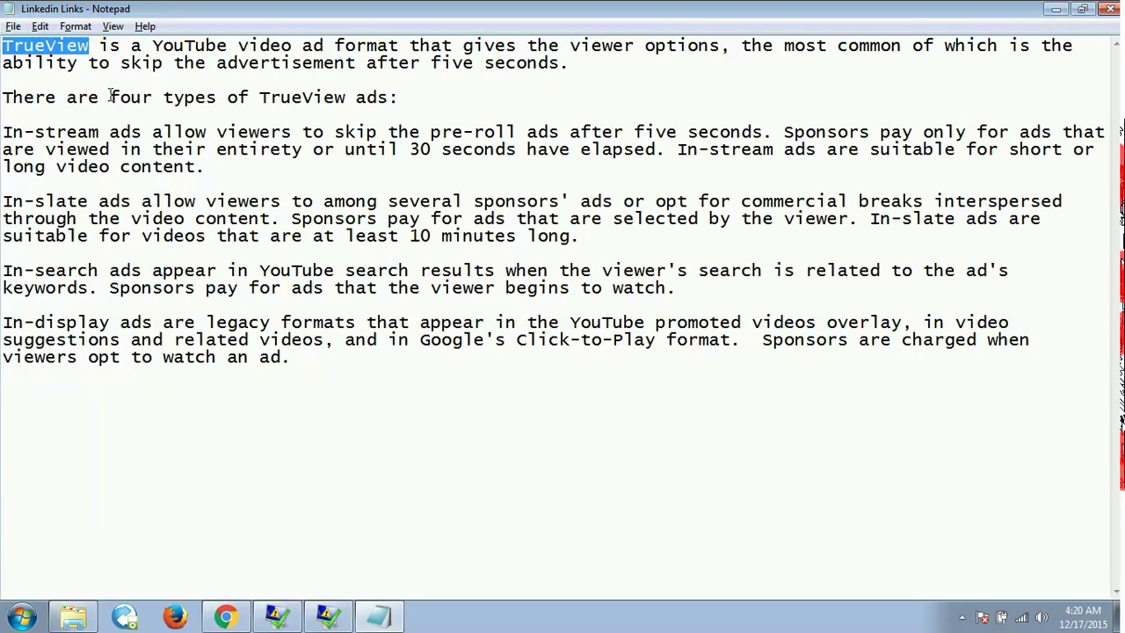
pyautogui.moveTo(102, 97); pyautogui.dragTo(422, 97)
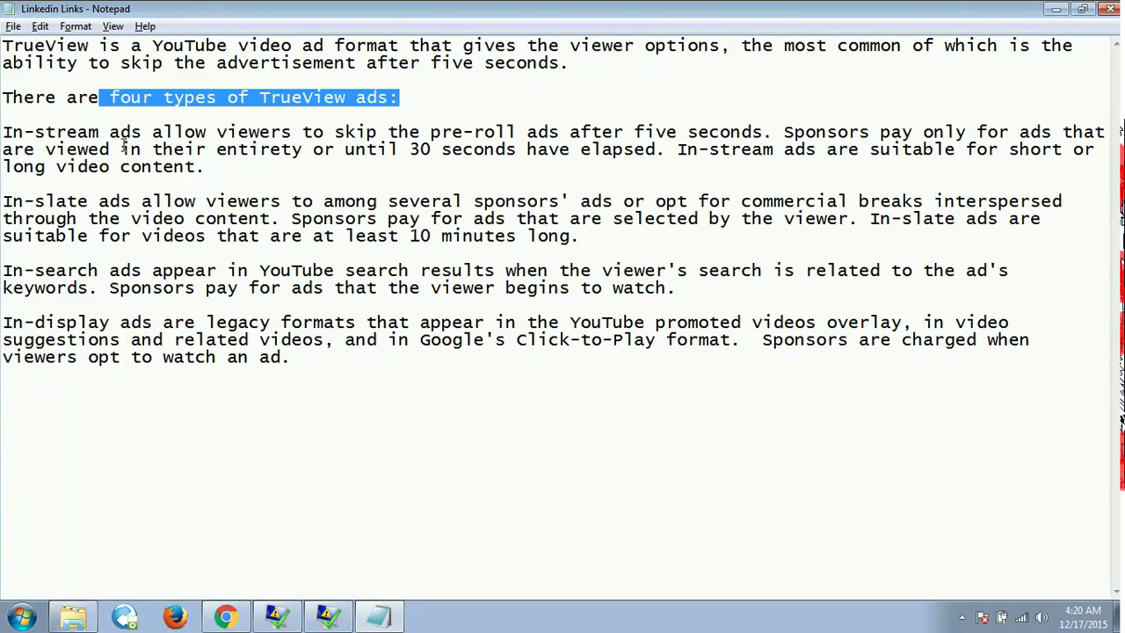
# - Read the notes on in-stream ads, including the 30-second payment rule, and on in-slate ads, highlighting the key terms
pyautogui.moveTo(144, 137); pyautogui.dragTo(3, 133)
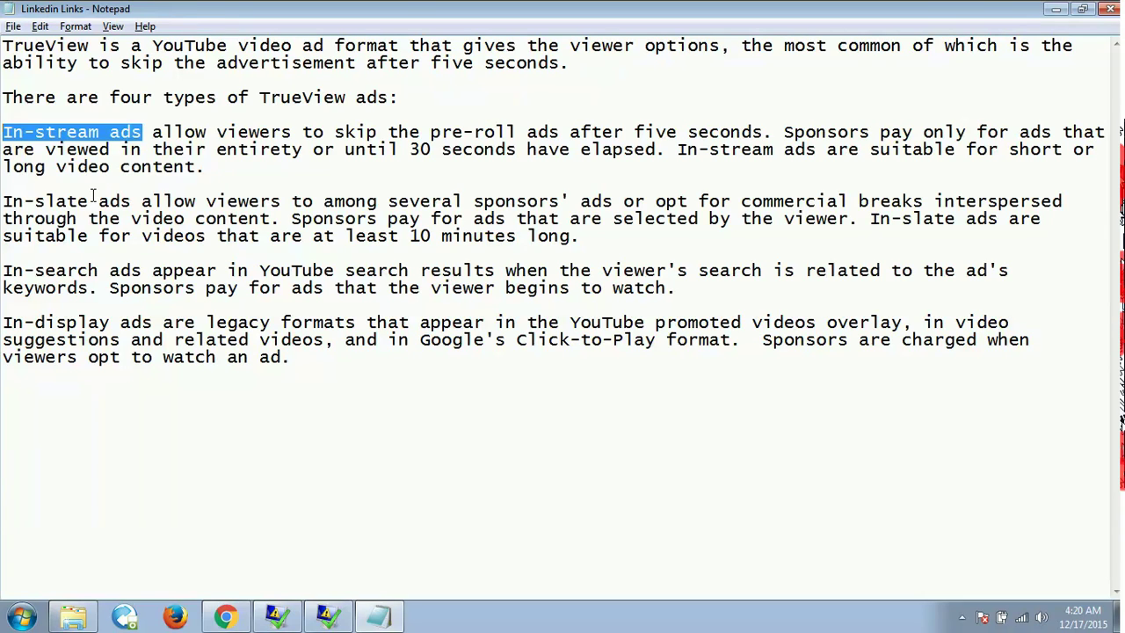
pyautogui.click(279, 162)
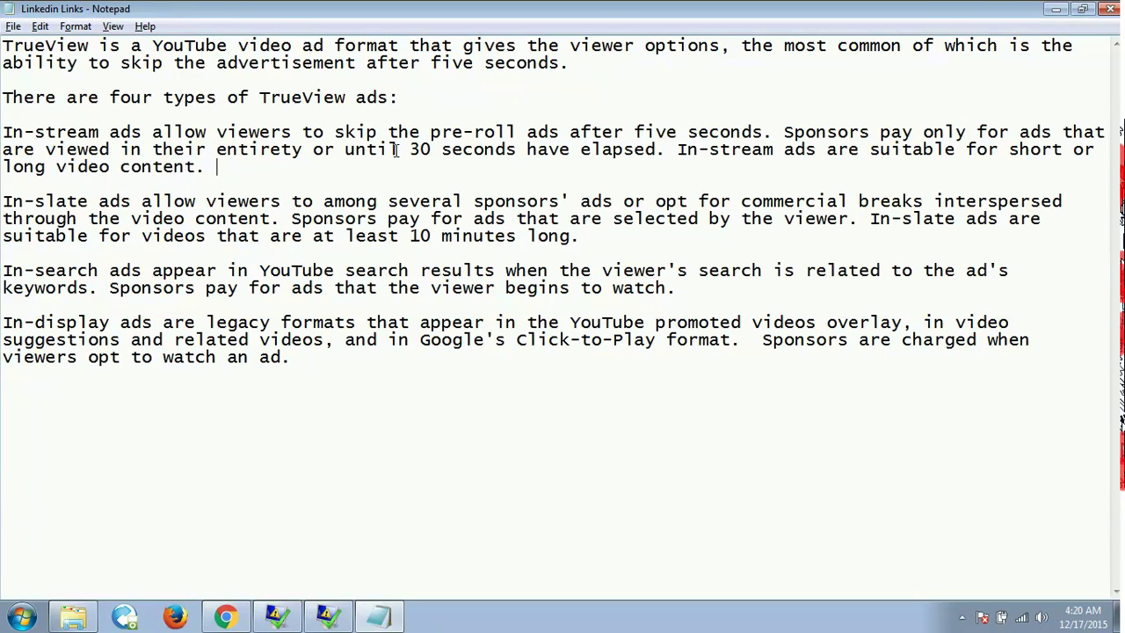
pyautogui.moveTo(410, 150); pyautogui.dragTo(433, 150)
pyautogui.click(418, 148)
pyautogui.moveTo(131, 201); pyautogui.dragTo(4, 201)
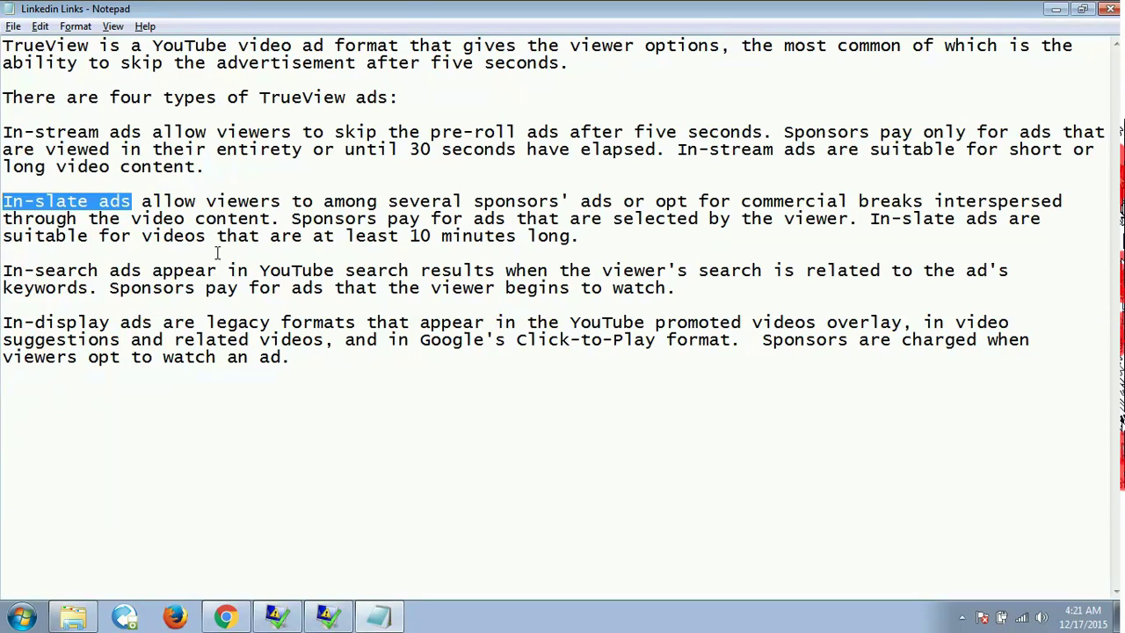
# - Switch to Chrome and search Google in a new tab for "comedy nights with kapil youtub"
pyautogui.click(228, 615)
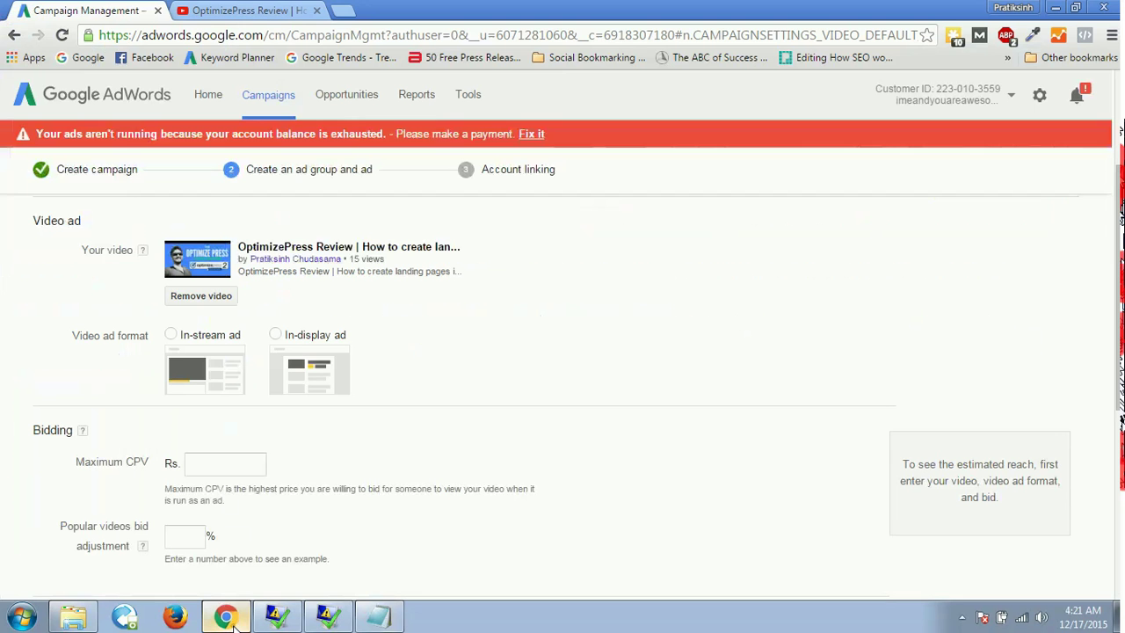
pyautogui.click(343, 15)
pyautogui.write('come')
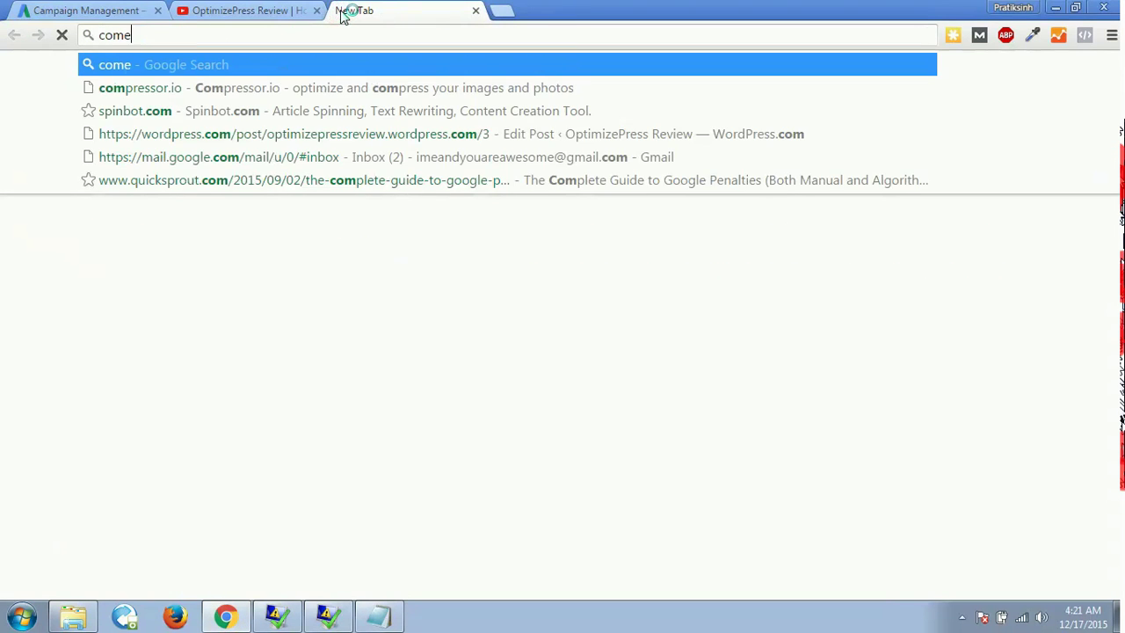
pyautogui.write('dy nights ')
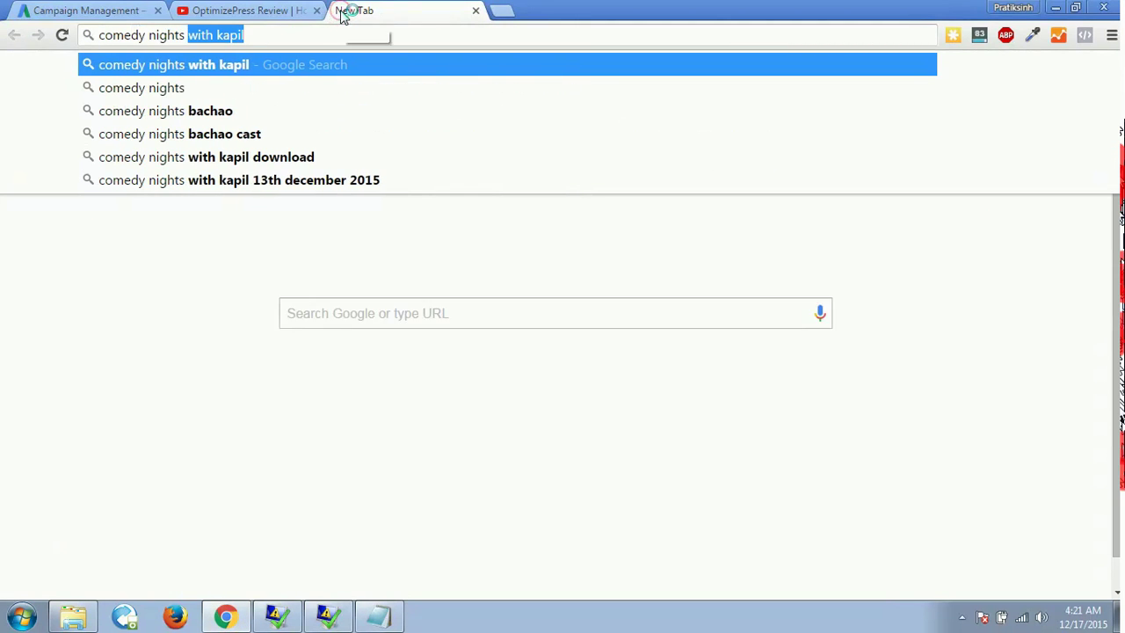
pyautogui.write('with kapi')
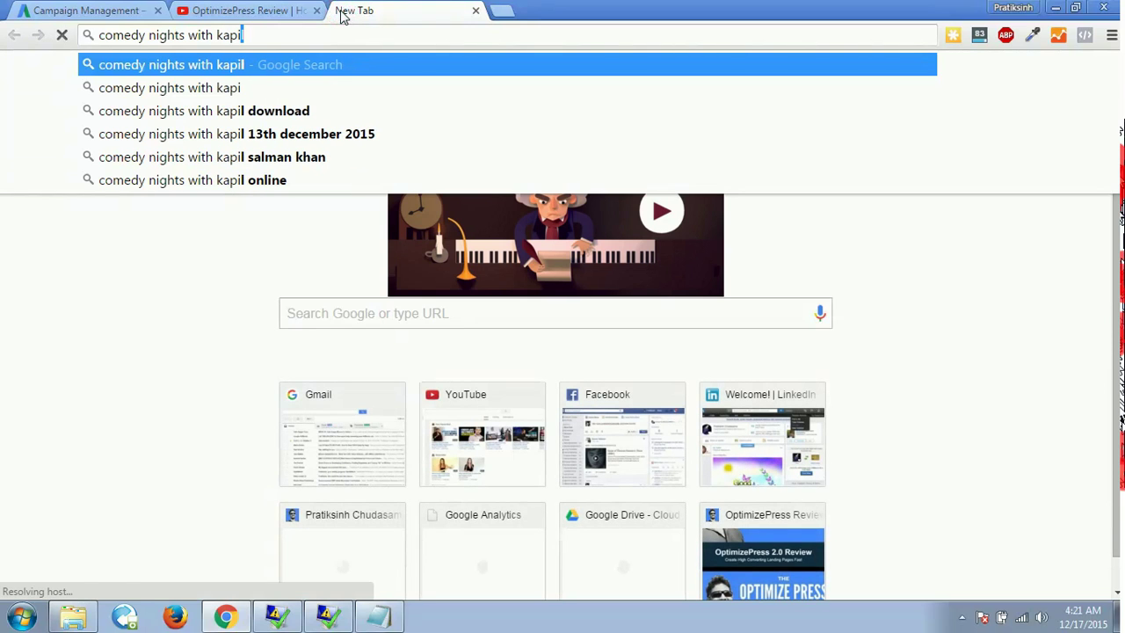
pyautogui.press('Down')
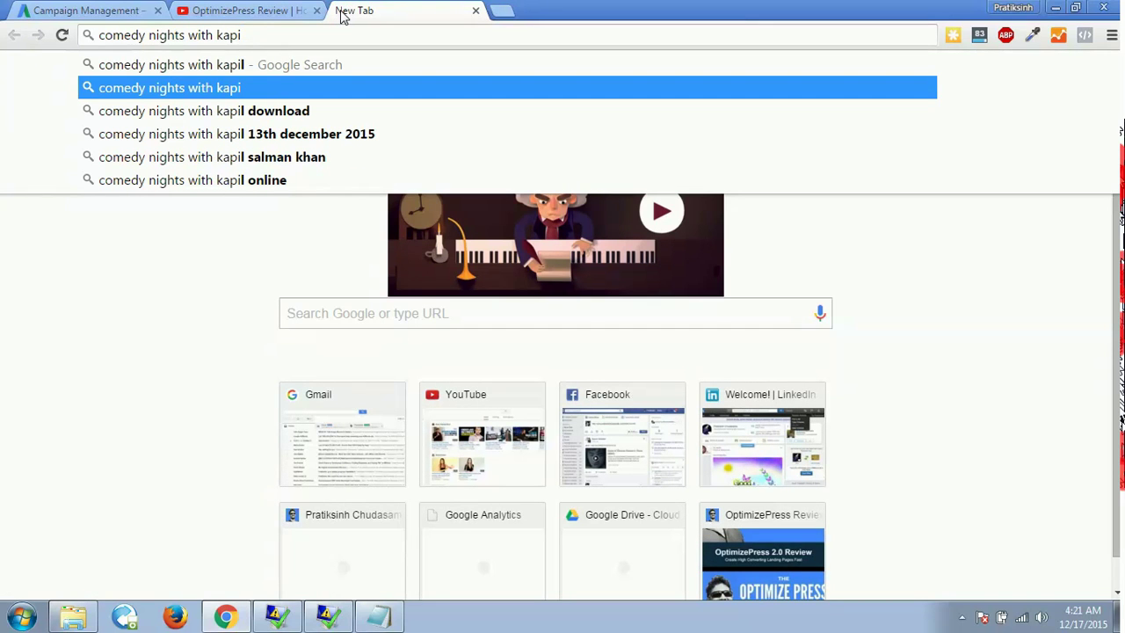
pyautogui.press('Up')
pyautogui.write('youtub')
pyautogui.press('Return')
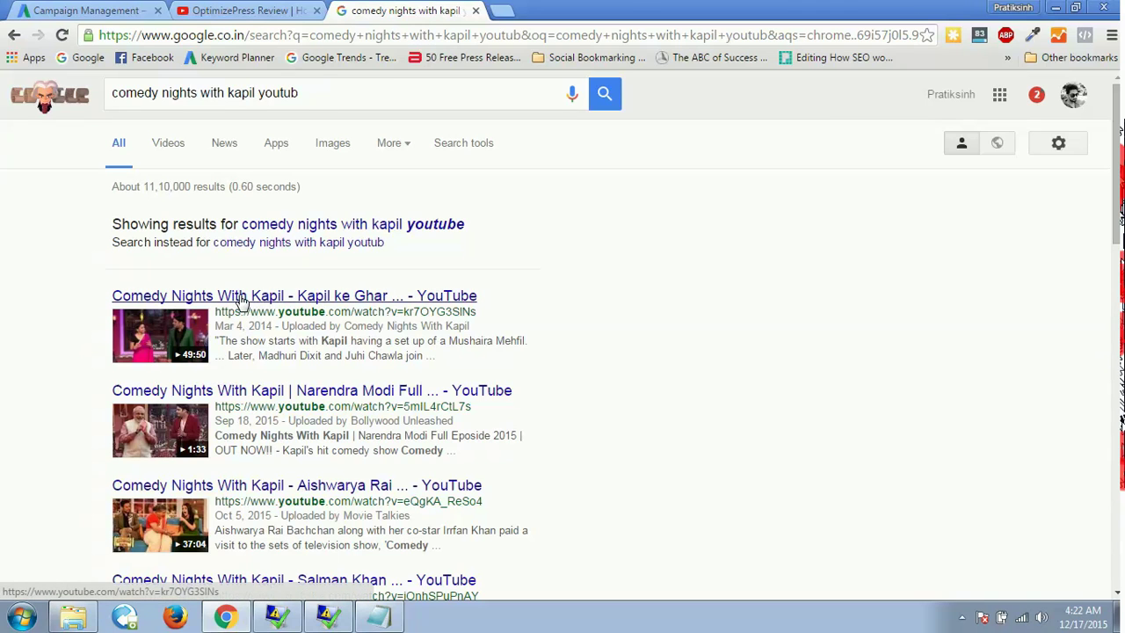
# - Open the first Comedy Nights With Kapil video result, pause it to examine its timeline, and close its tab
pyautogui.click(274, 299)
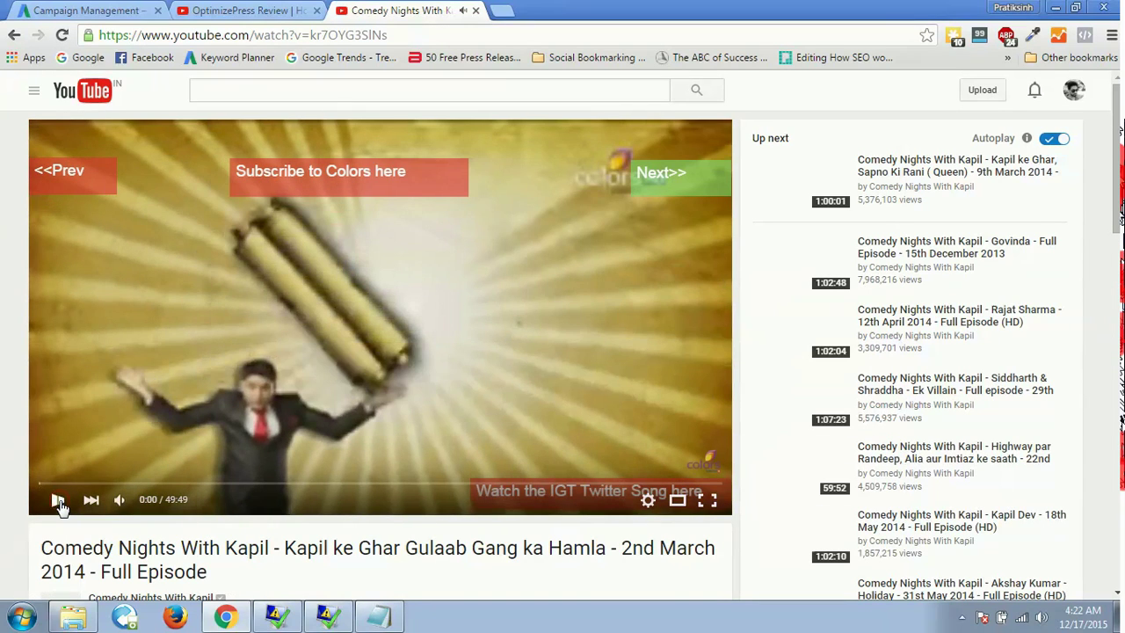
pyautogui.click(57, 499)
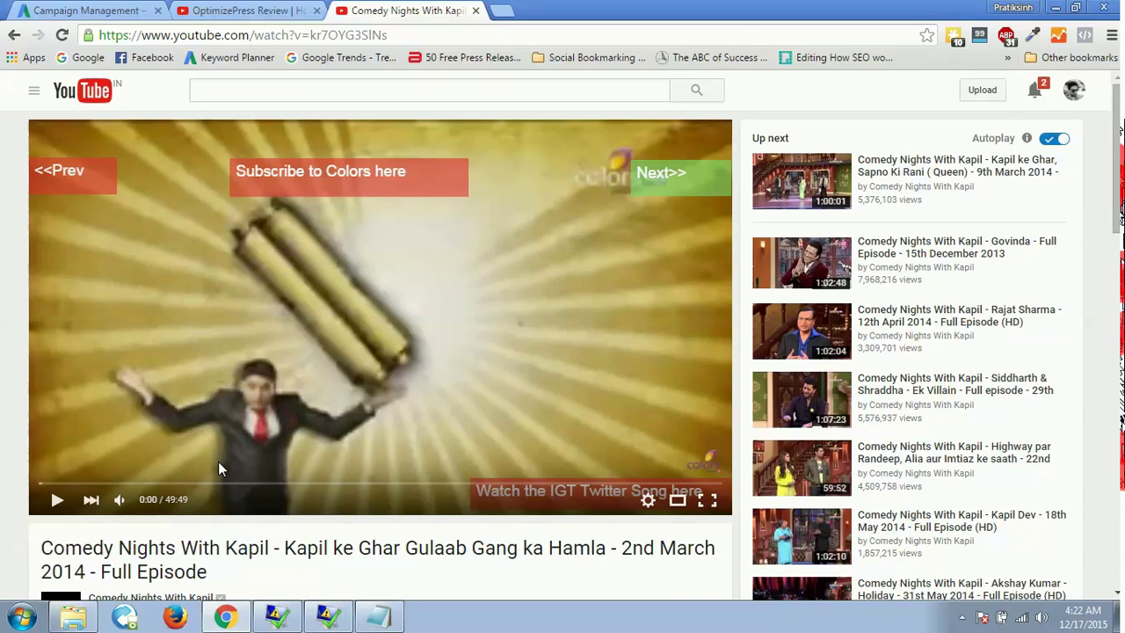
pyautogui.click(97, 488)
pyautogui.click(476, 9)
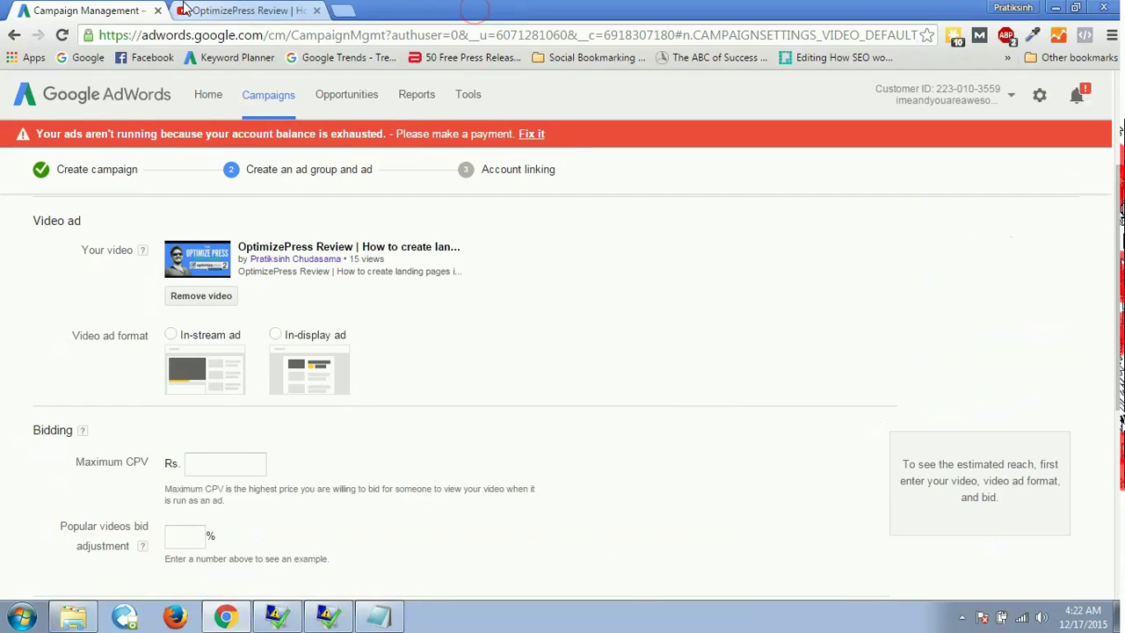
# - Return to the Notepad notes and read the paragraph on in-search ads, highlighting its name
pyautogui.hotkey('alt', 'Tab')
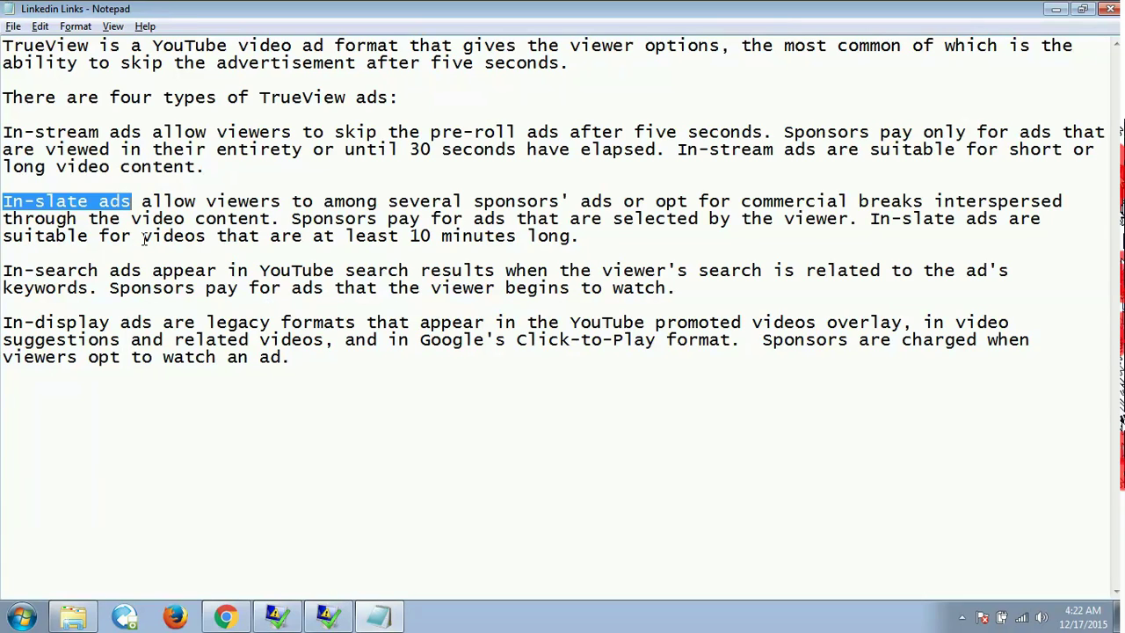
pyautogui.click(78, 280)
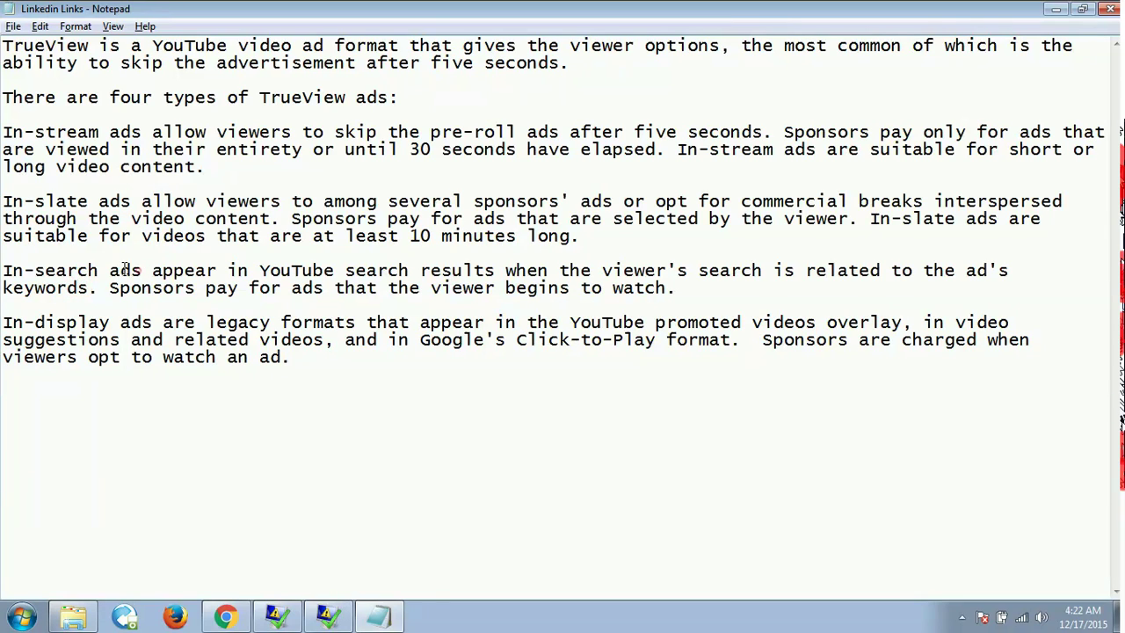
pyautogui.moveTo(143, 271); pyautogui.dragTo(84, 260)
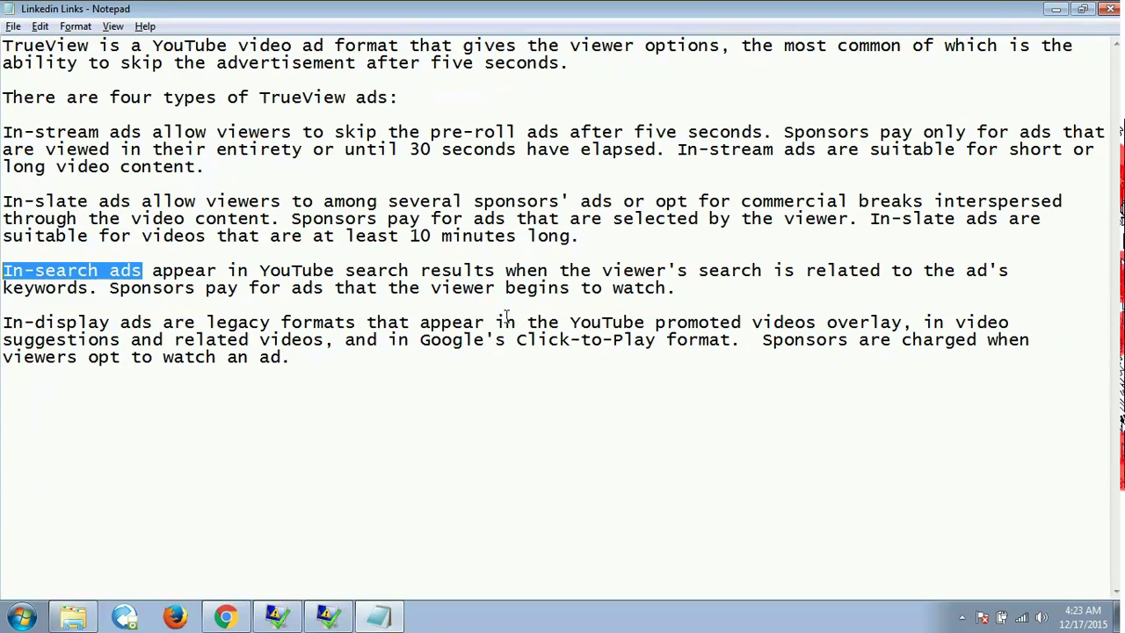
# - Switch to the YouTube page in Chrome and search for "digital marketing"
pyautogui.click(226, 617)
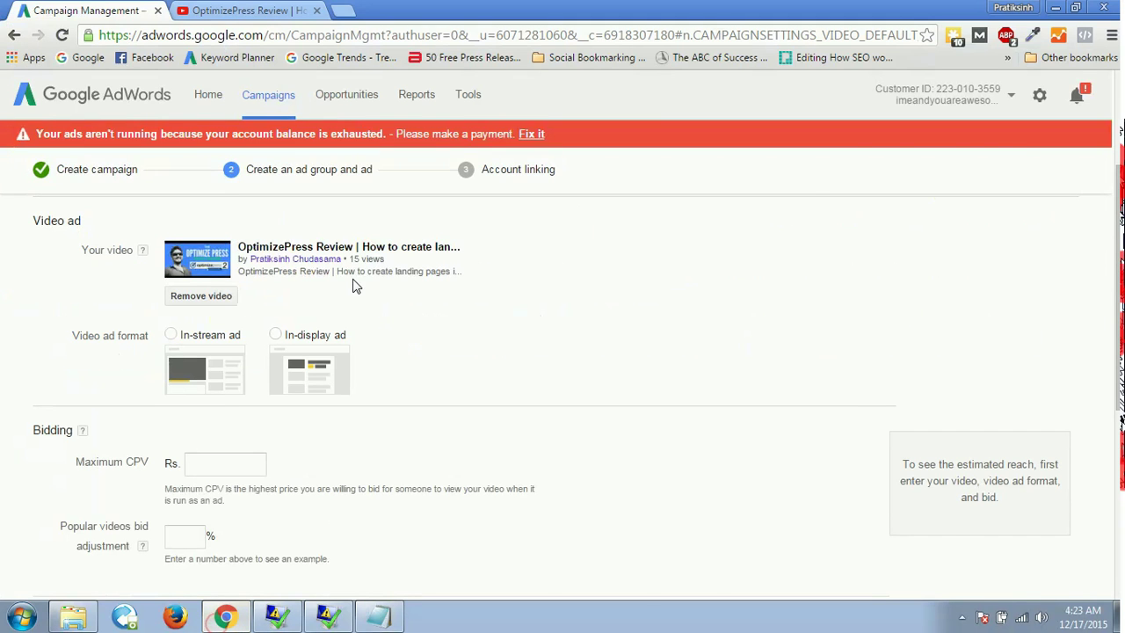
pyautogui.click(256, 18)
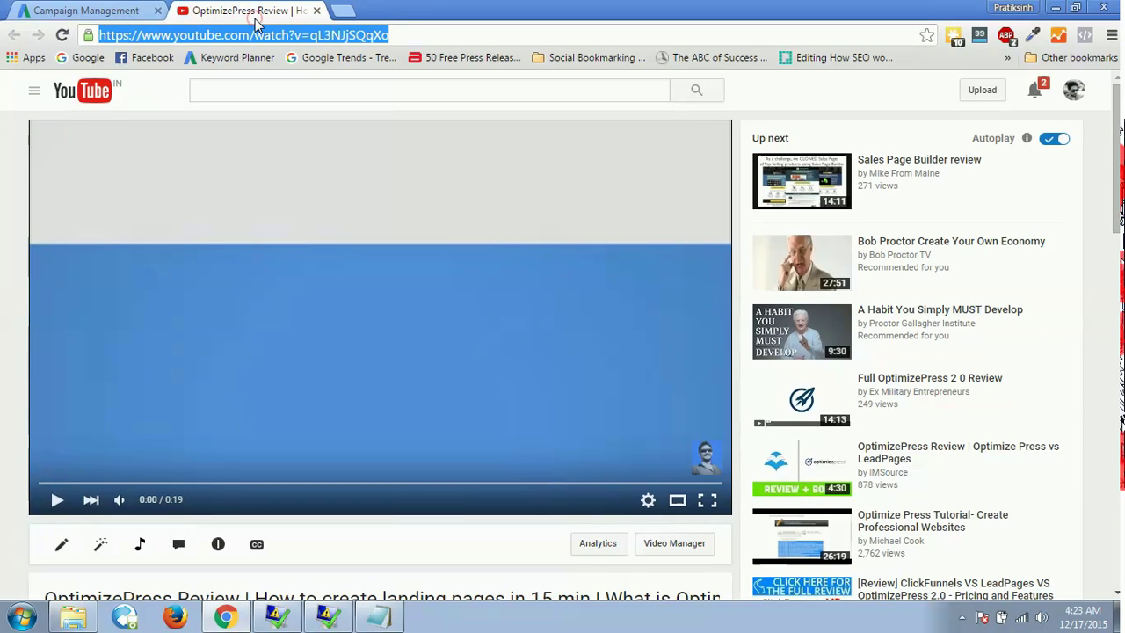
pyautogui.click(291, 93)
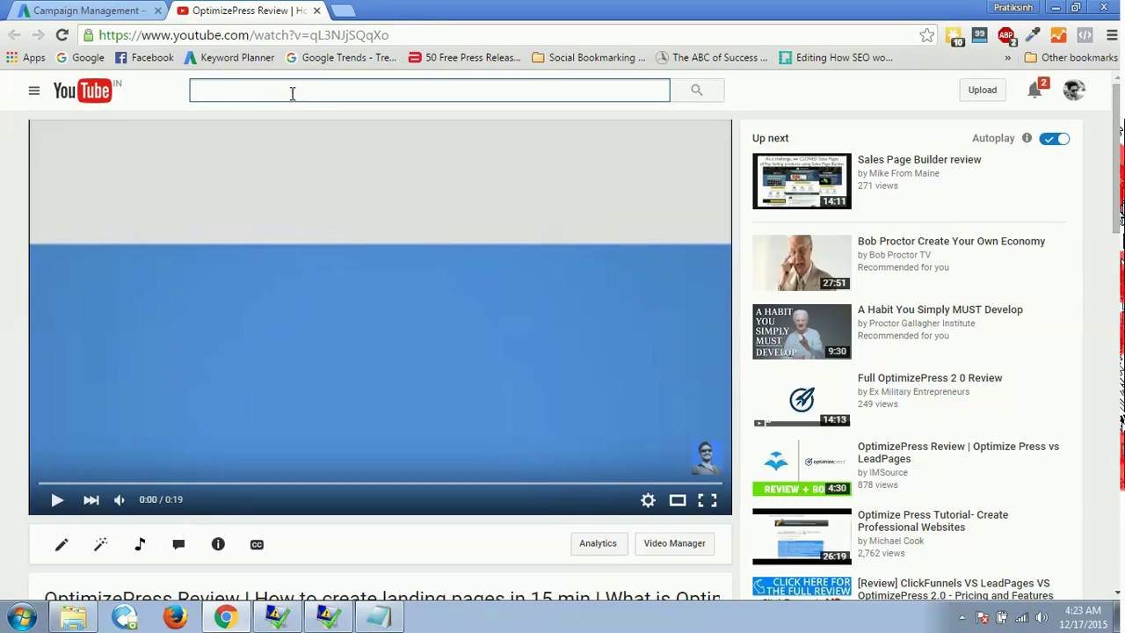
pyautogui.write('digital marketing')
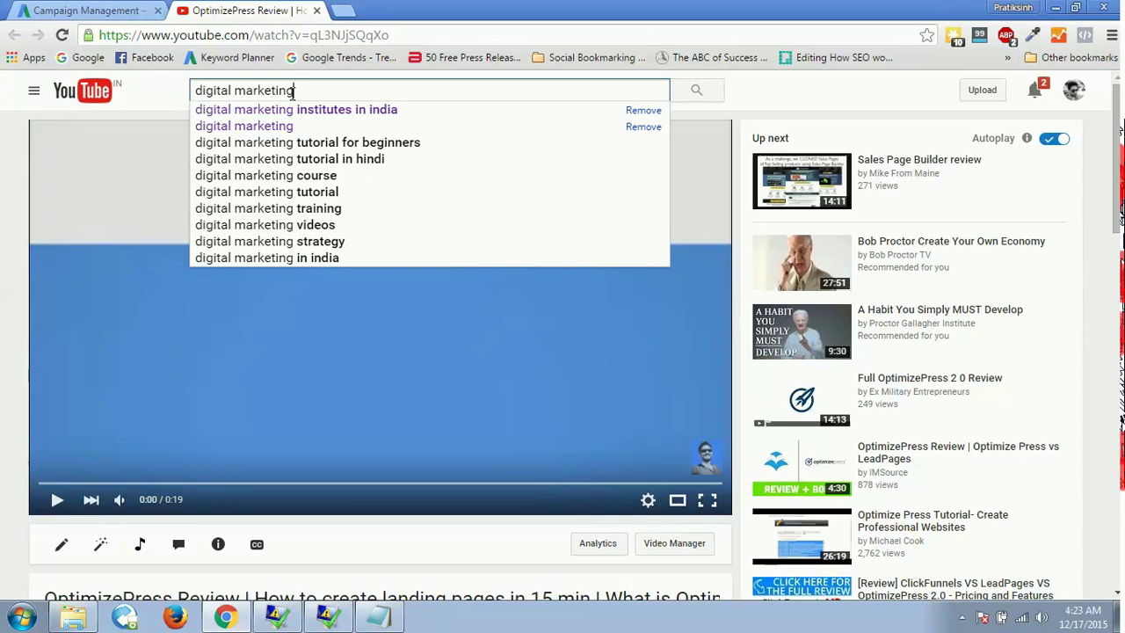
pyautogui.press('Return')
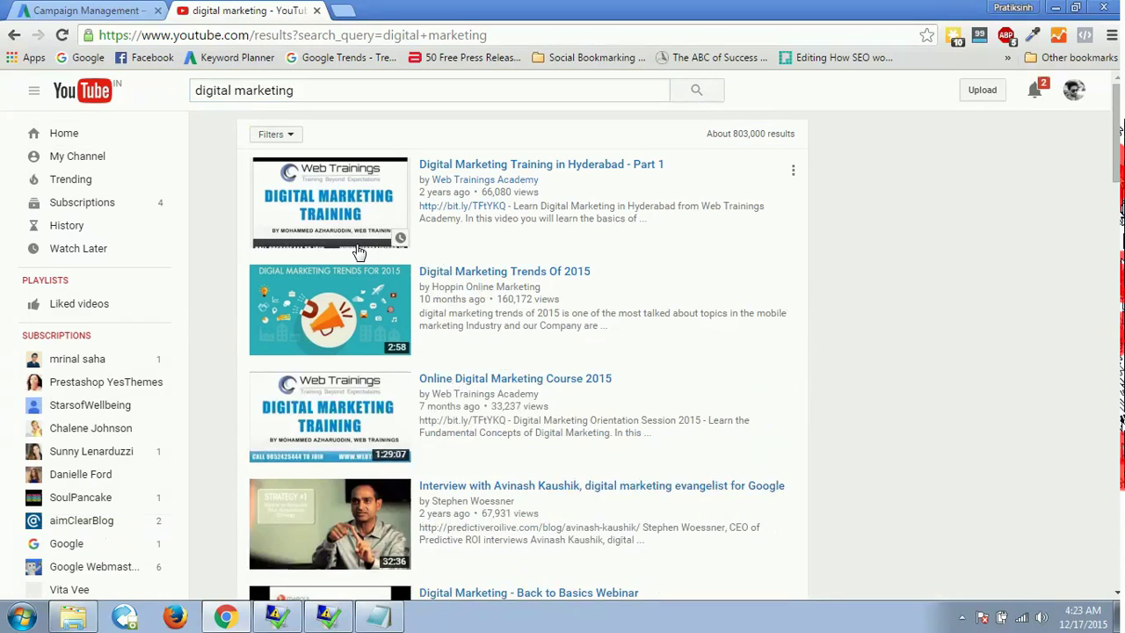
# - Replace the YouTube search with the suggested query "top 10 old hindi songs of all time" and run it
pyautogui.click(314, 90)
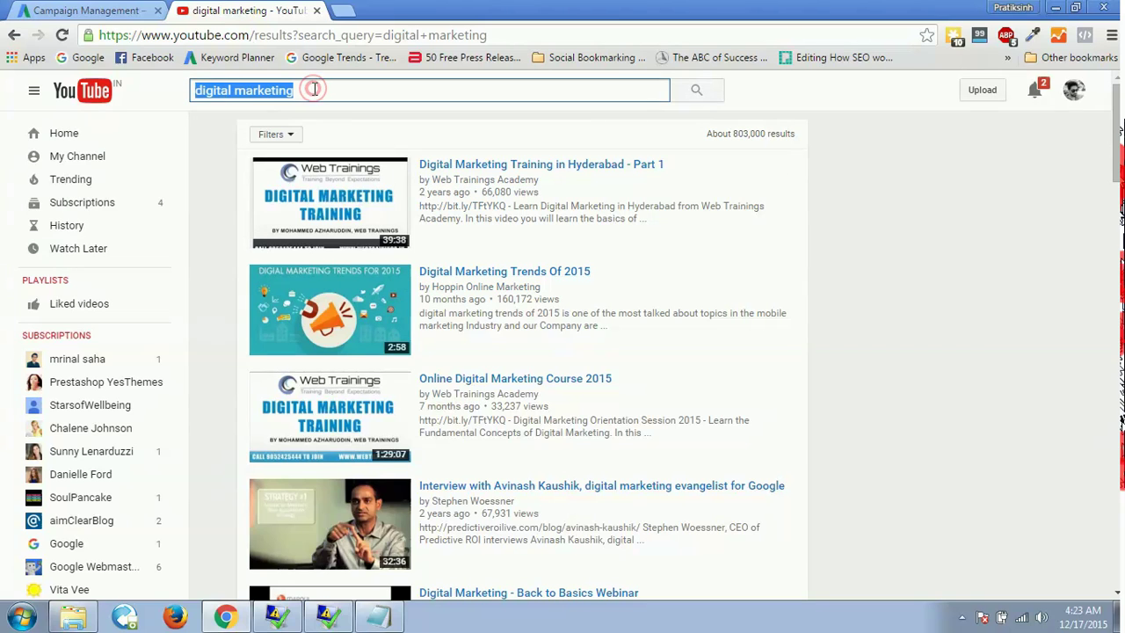
pyautogui.click(314, 90)
pyautogui.tripleClick(314, 89)
pyautogui.write('top 10 ')
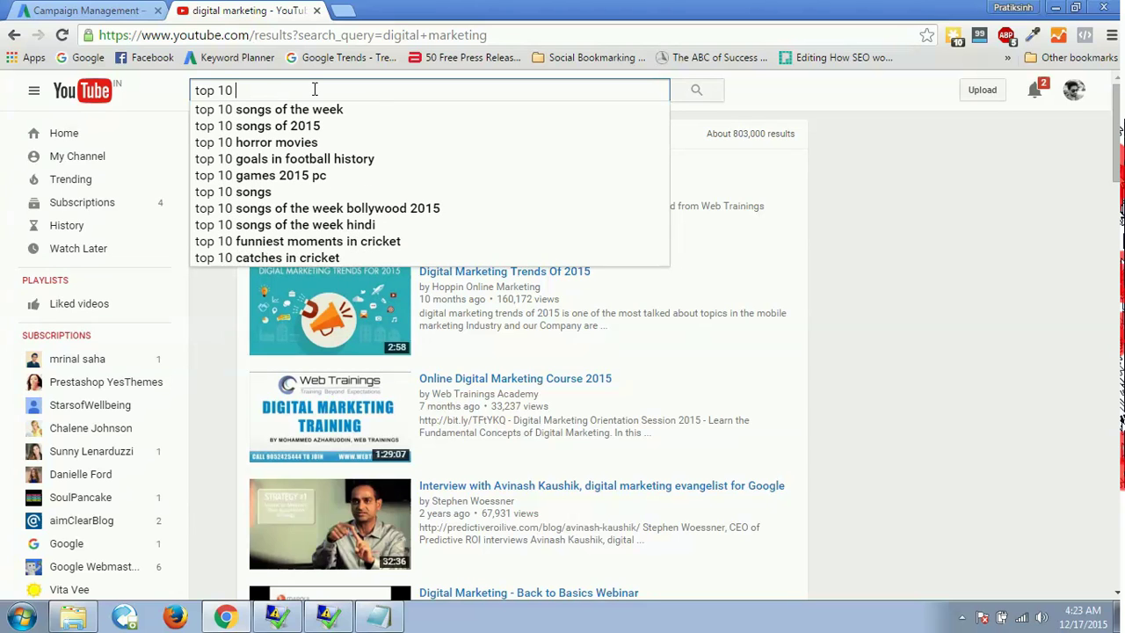
pyautogui.write('old hindi')
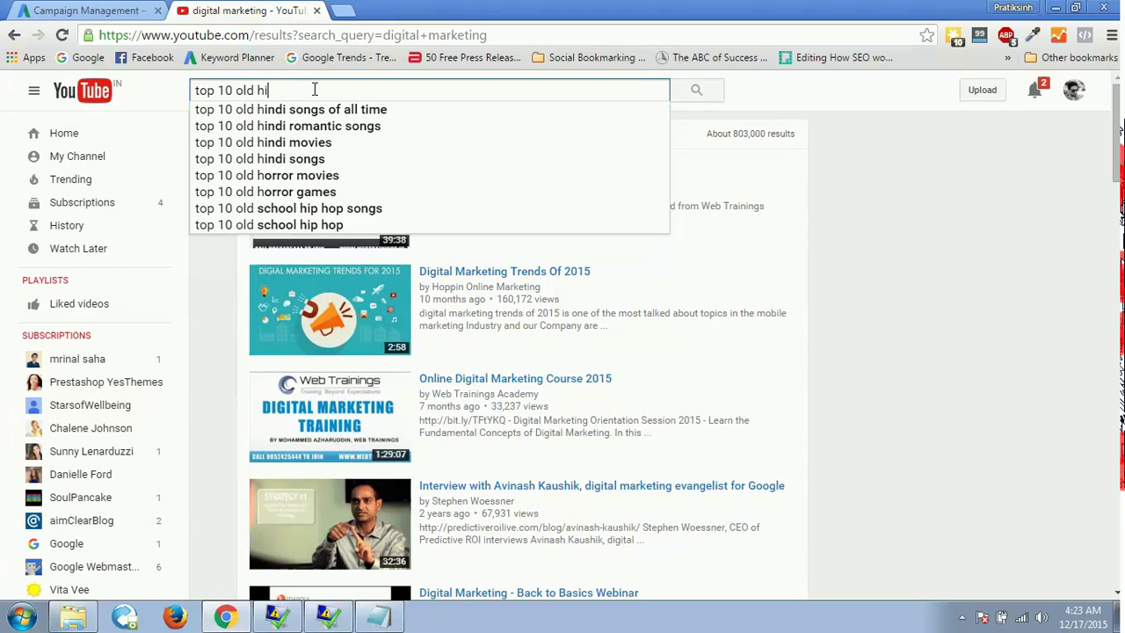
pyautogui.press('Down')
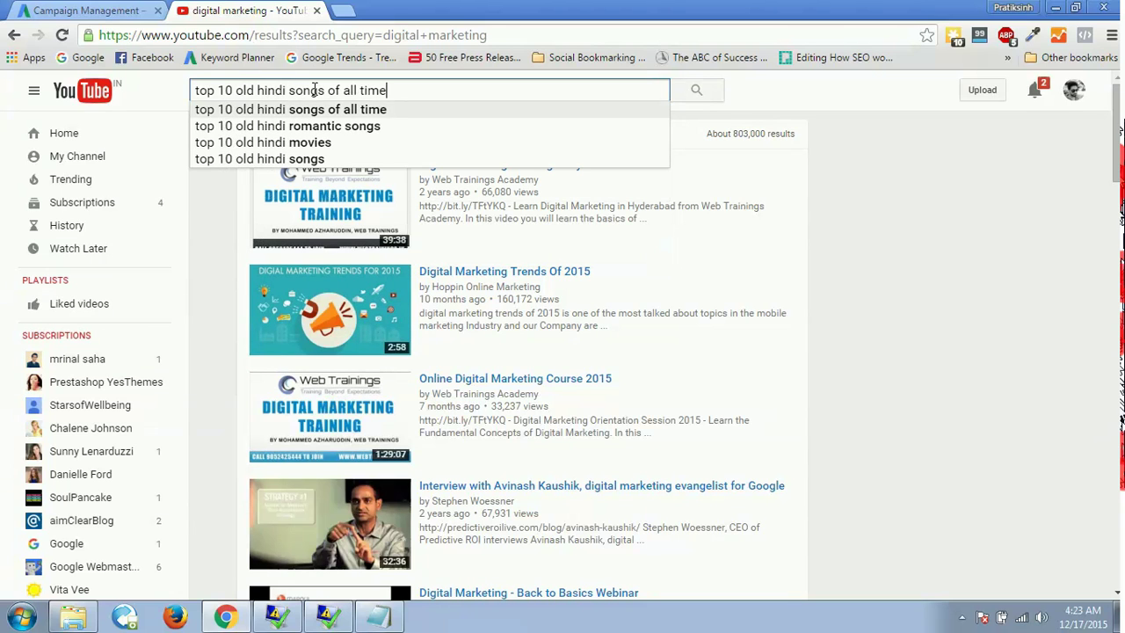
pyautogui.press('Return')
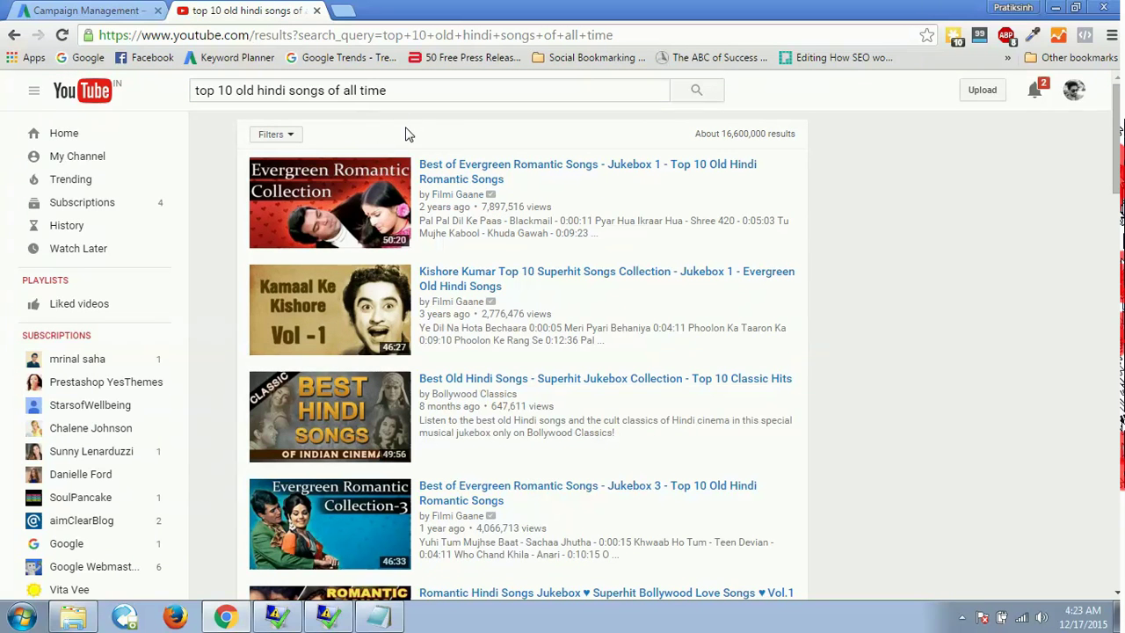
# - Search YouTube for "top 10 actors of bollywood" in place of the current query
pyautogui.click(334, 91)
pyautogui.hotkey('ctrl', 'a')
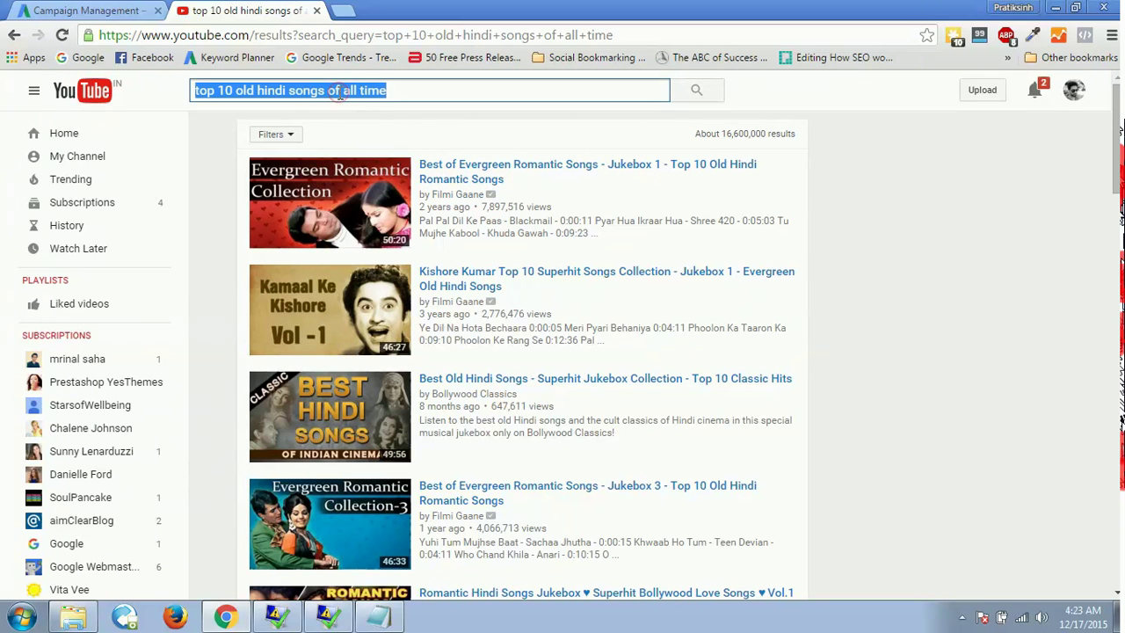
pyautogui.write('top ')
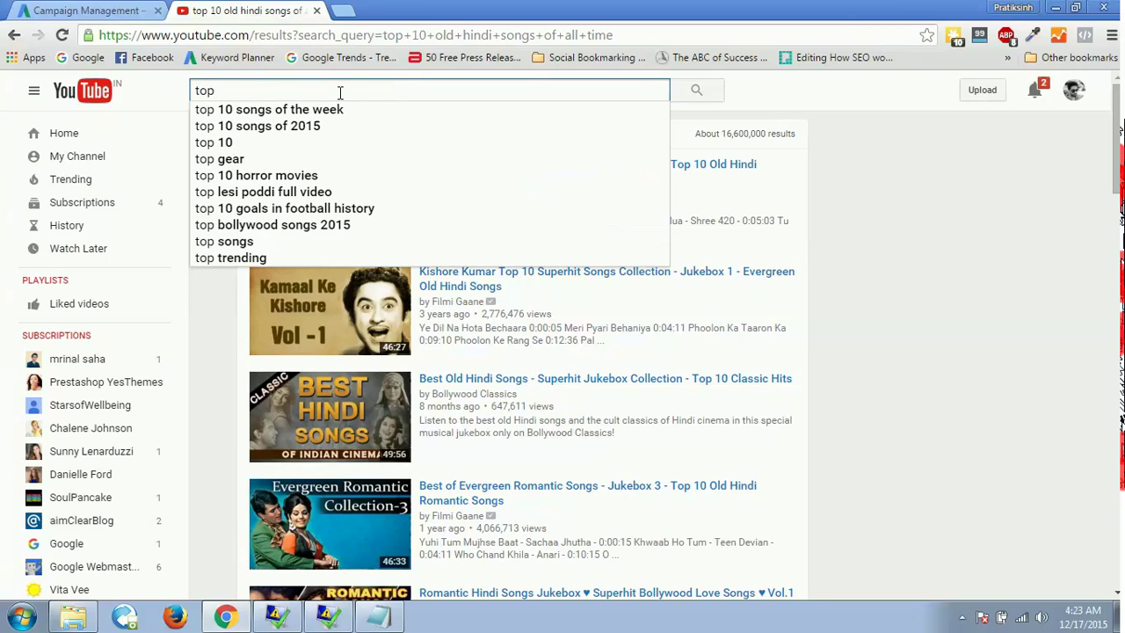
pyautogui.write('10 actor')
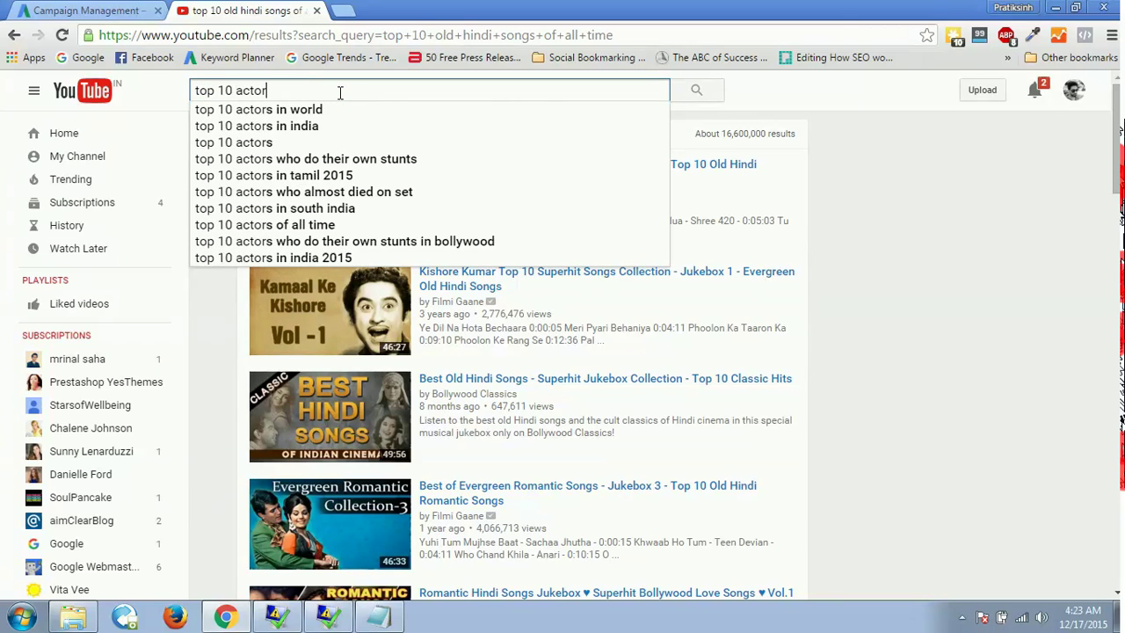
pyautogui.write('s of bollywood')
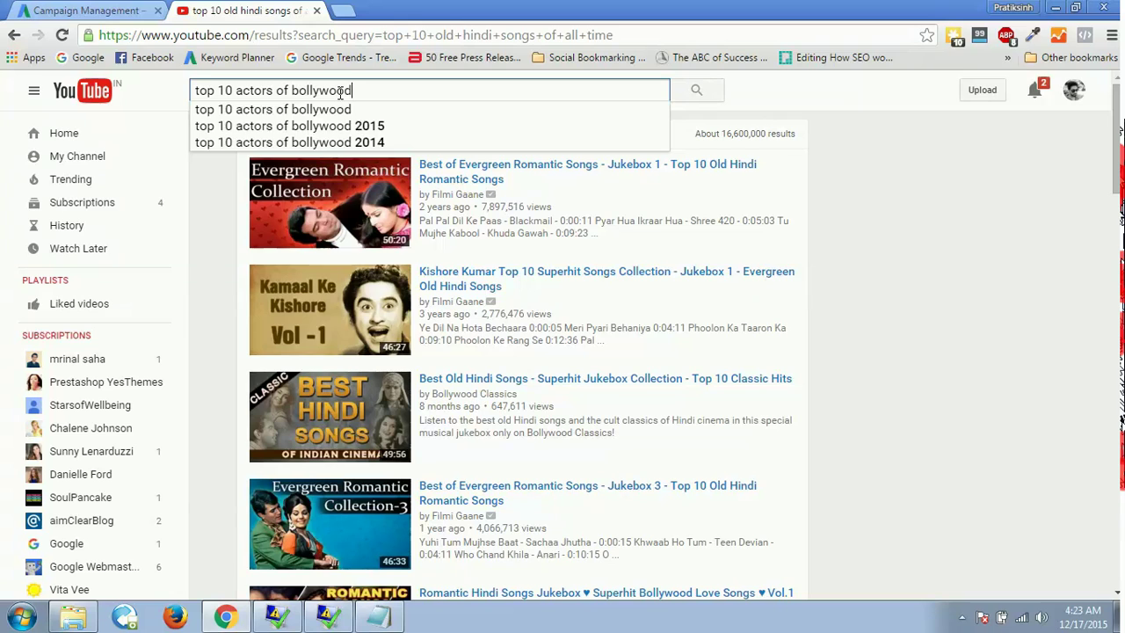
pyautogui.press('Return')
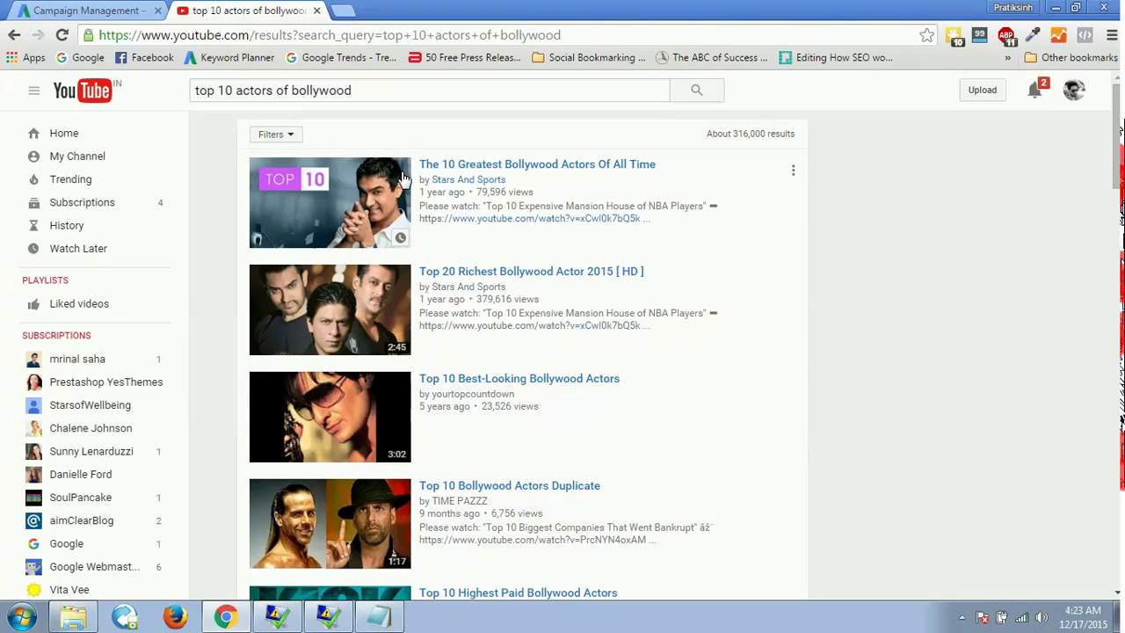
# - Replace the current YouTube search with "gurumann health and fitness" and run it
pyautogui.click(339, 100)
pyautogui.hotkey('ctrl', 'a')
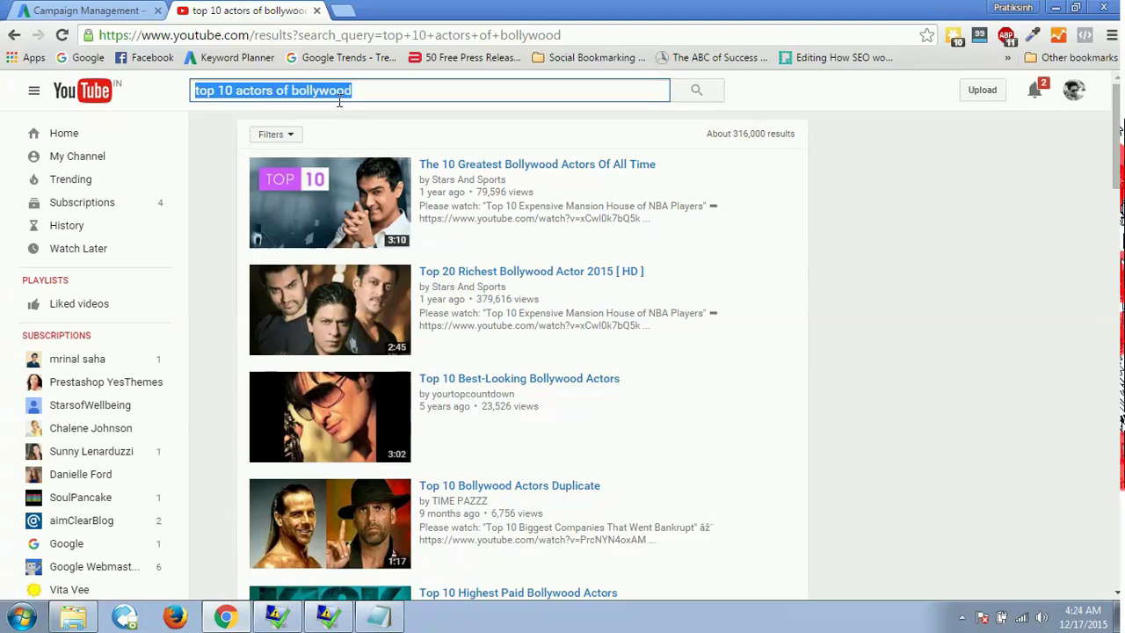
pyautogui.write('guruman')
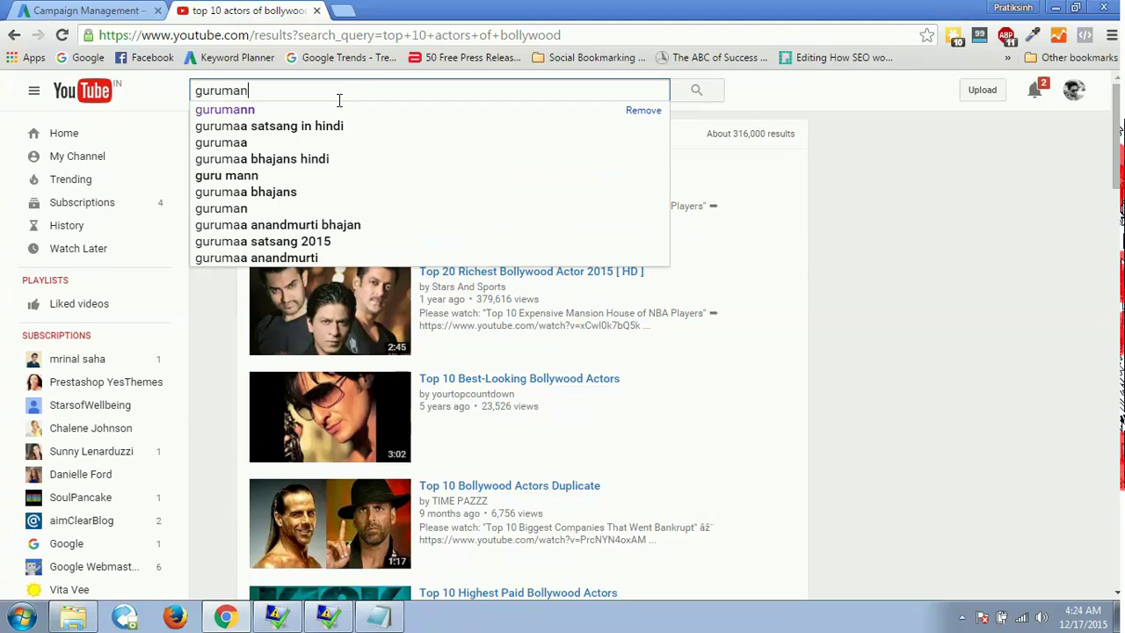
pyautogui.write('n health and fitness')
pyautogui.press('Return')
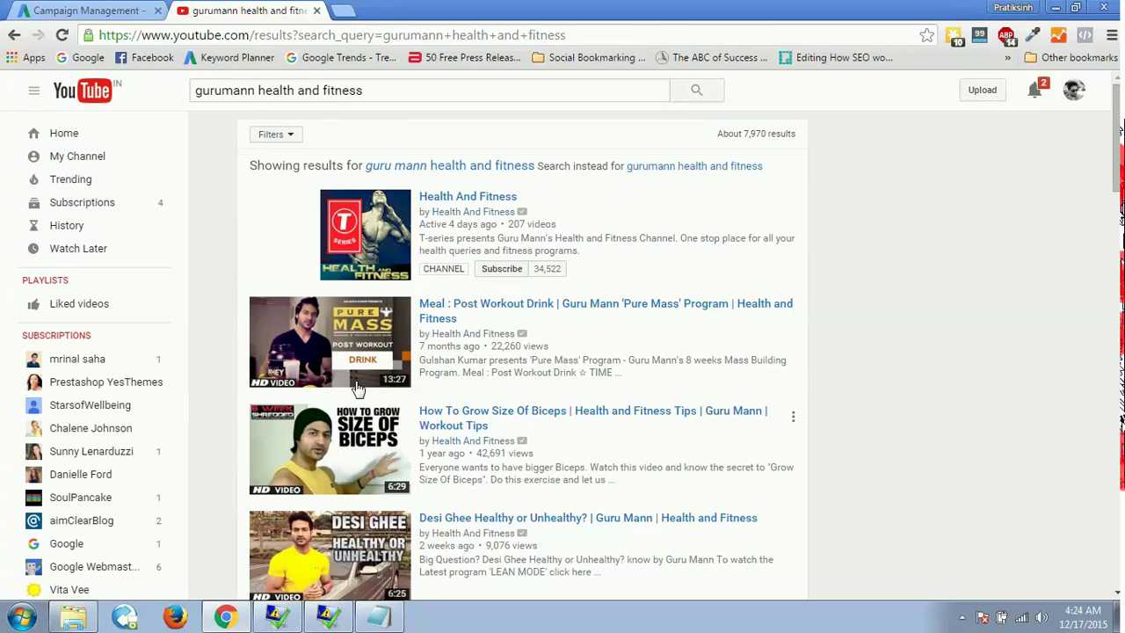
pyautogui.click(365, 276)
# - Search Google for "digital marketing" in a new tab and compare its ad labels with the YouTube search results
pyautogui.click(343, 11)
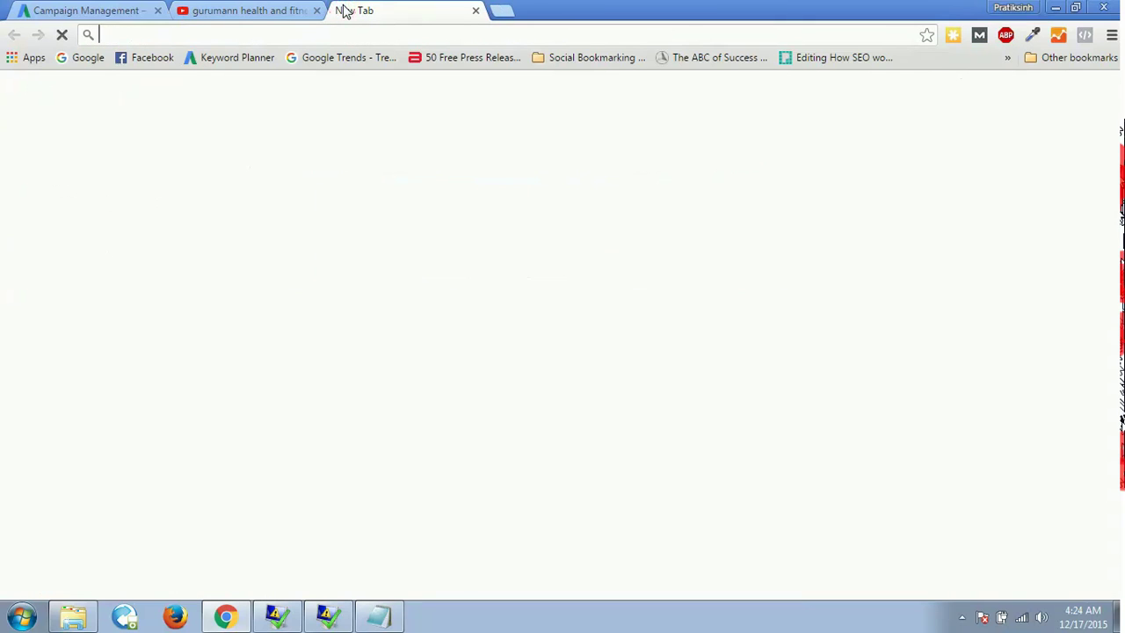
pyautogui.write('digital marketing')
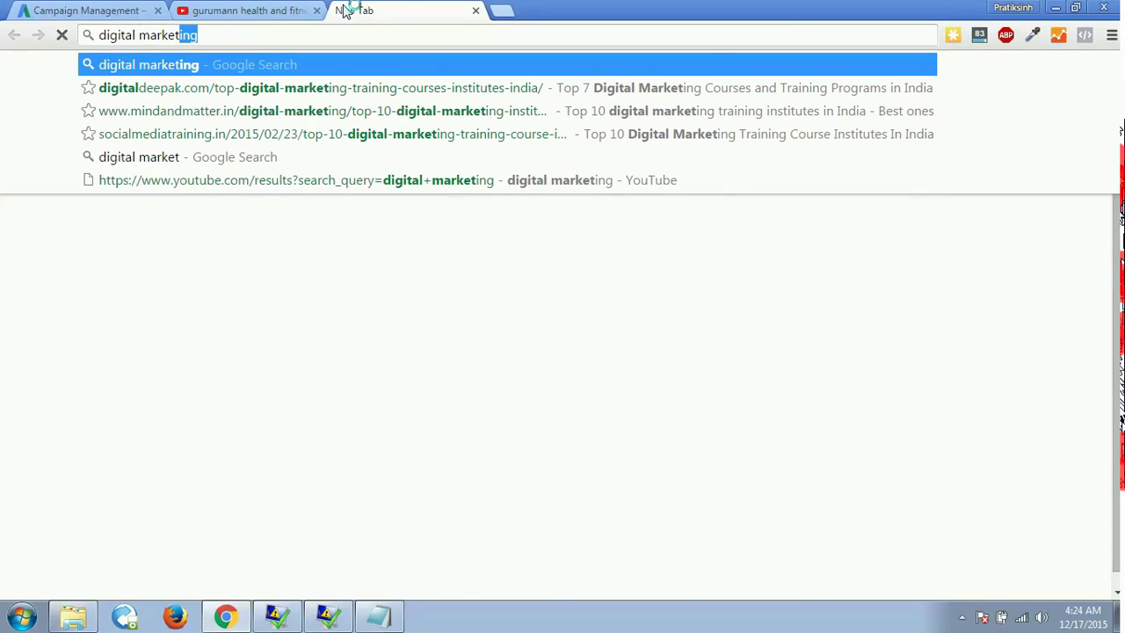
pyautogui.press('Return')
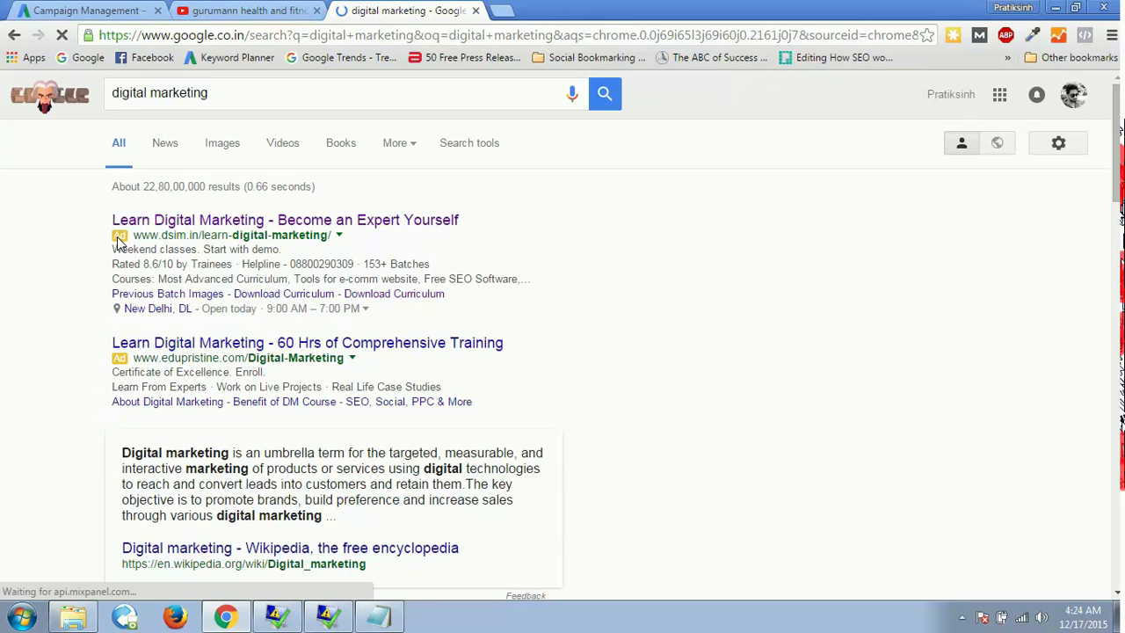
pyautogui.hotkey('ctrl', 'shift', 'Tab')
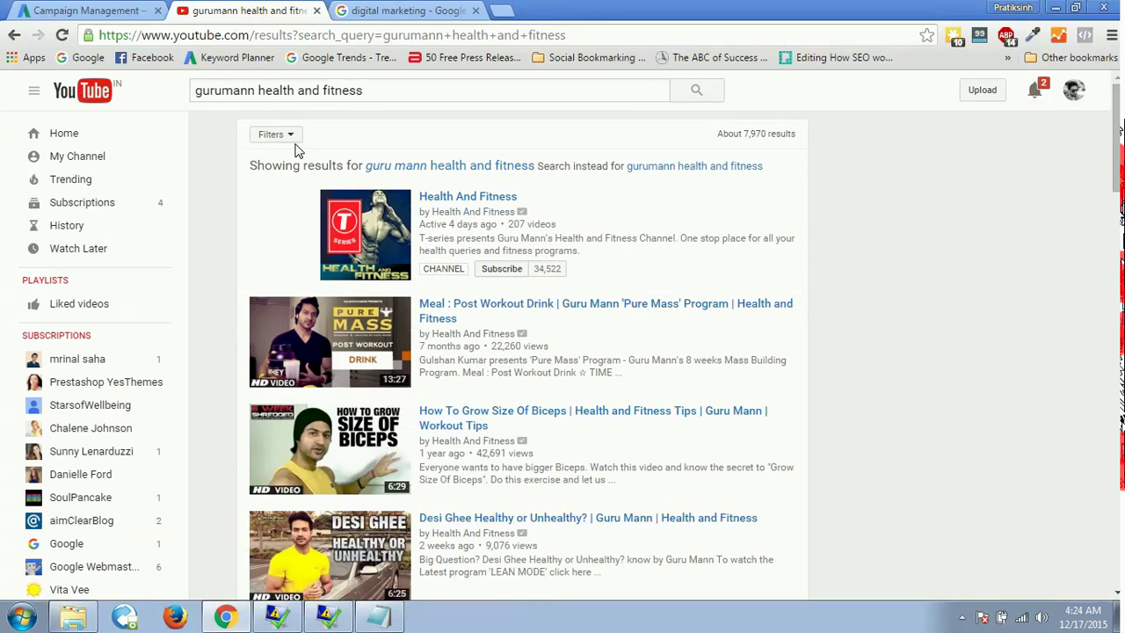
pyautogui.click(387, 11)
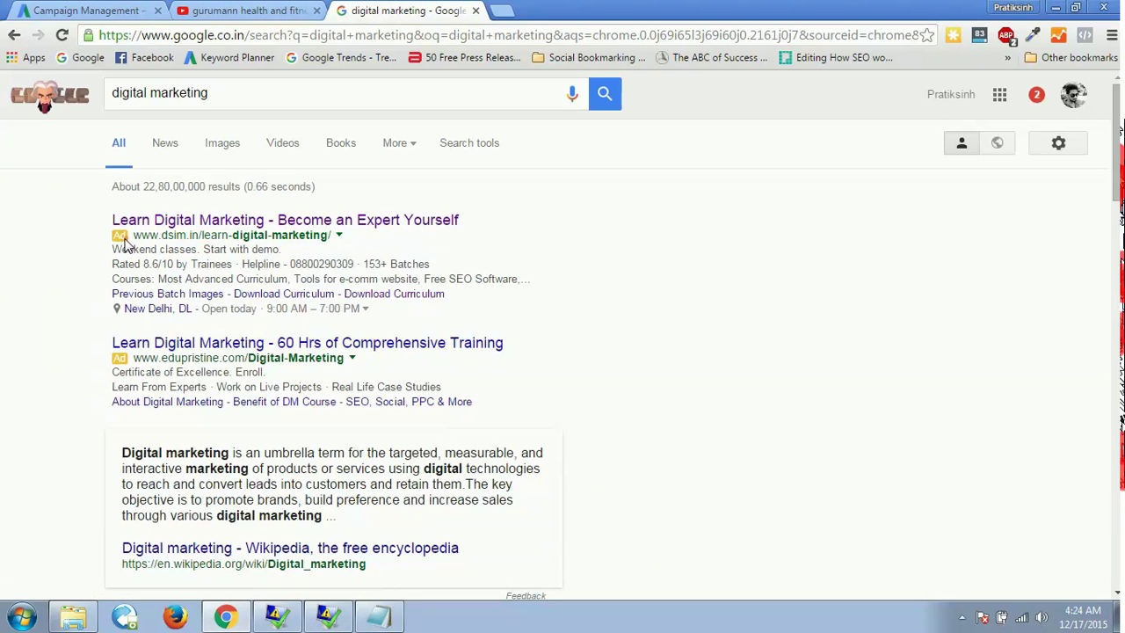
pyautogui.click(222, 8)
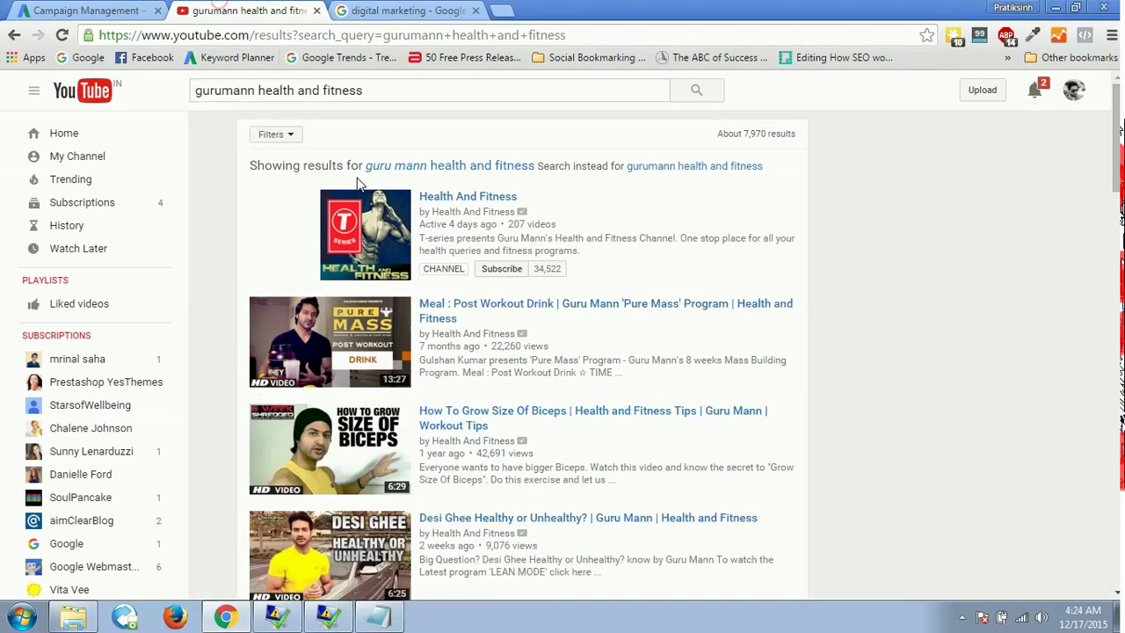
# - Switch to the Notepad notes and read the paragraph on in-display ads, highlighting its name
pyautogui.hotkey('alt', 'Tab')
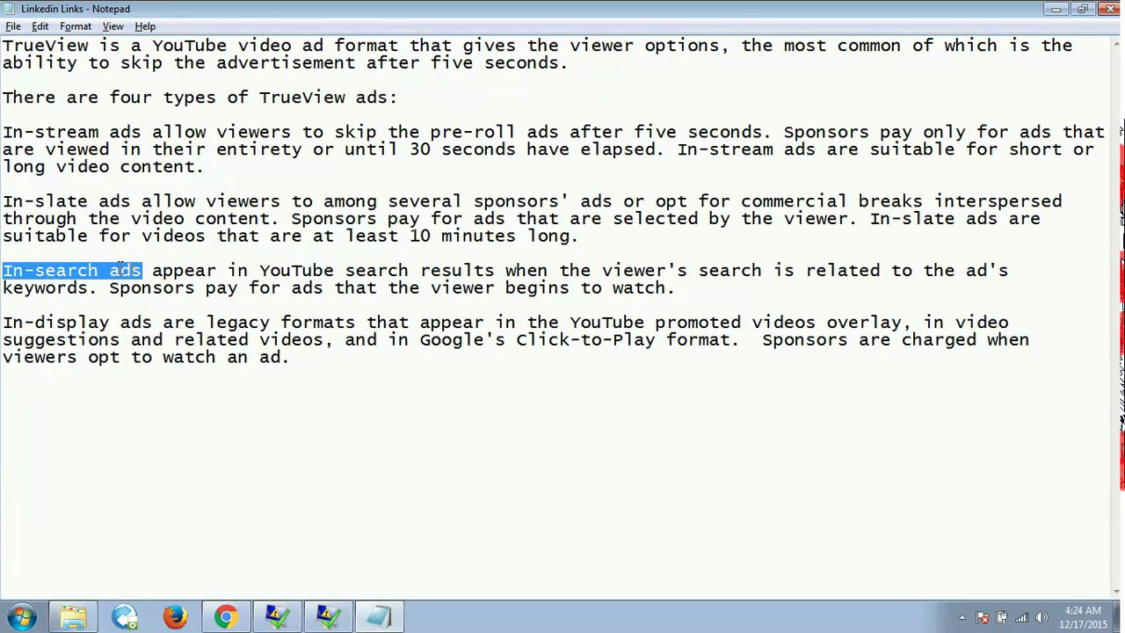
pyautogui.click(110, 321)
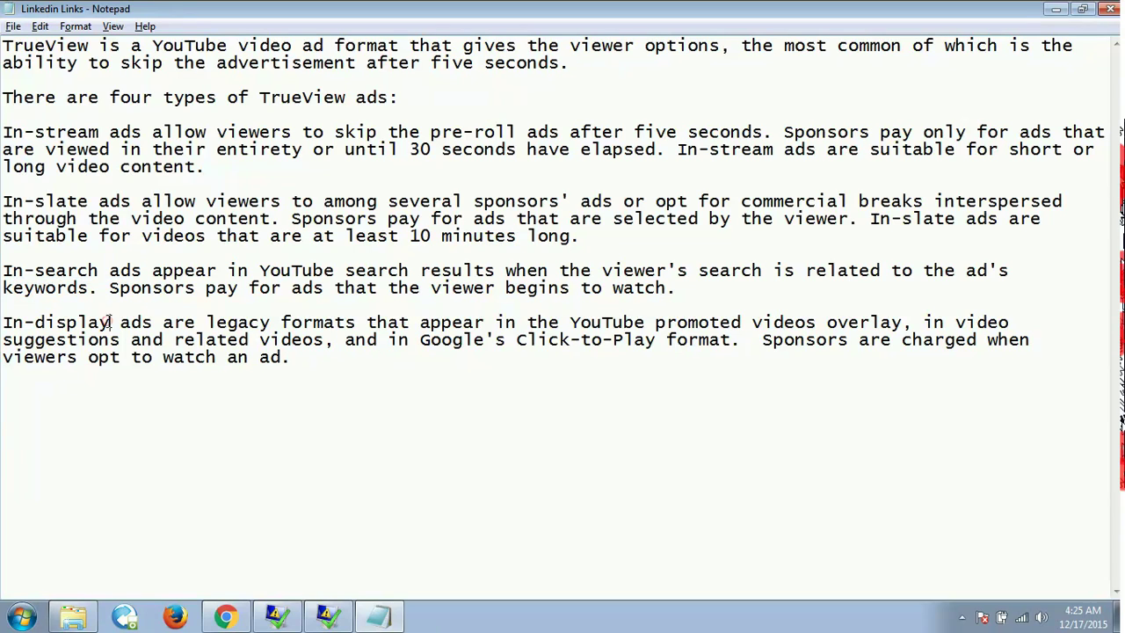
pyautogui.moveTo(154, 325); pyautogui.dragTo(31, 309)
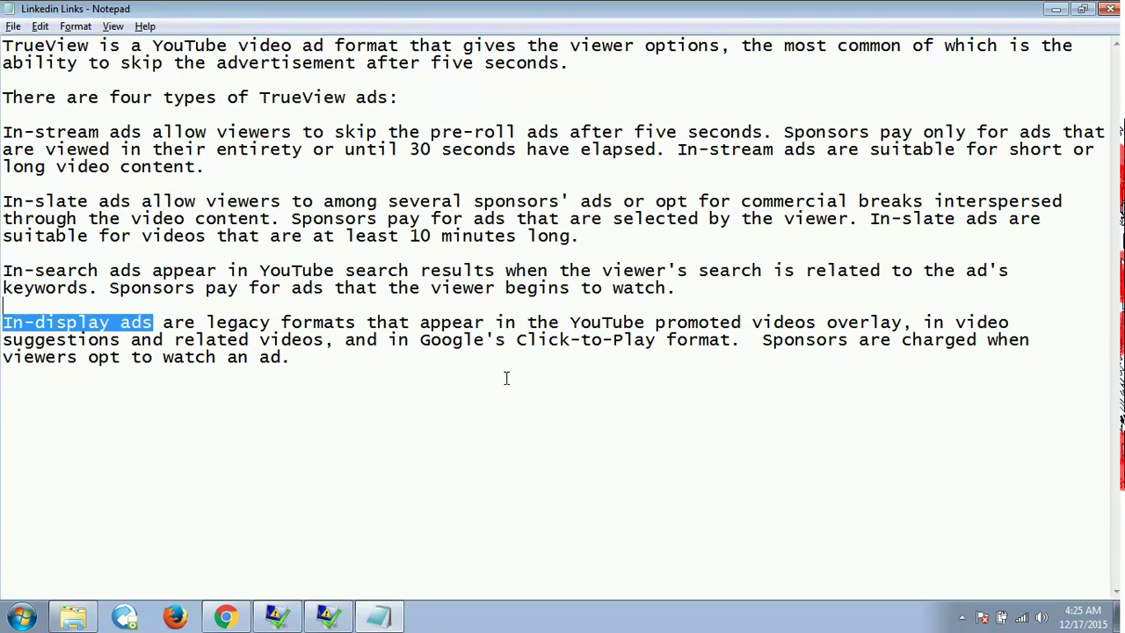
pyautogui.click(198, 365)
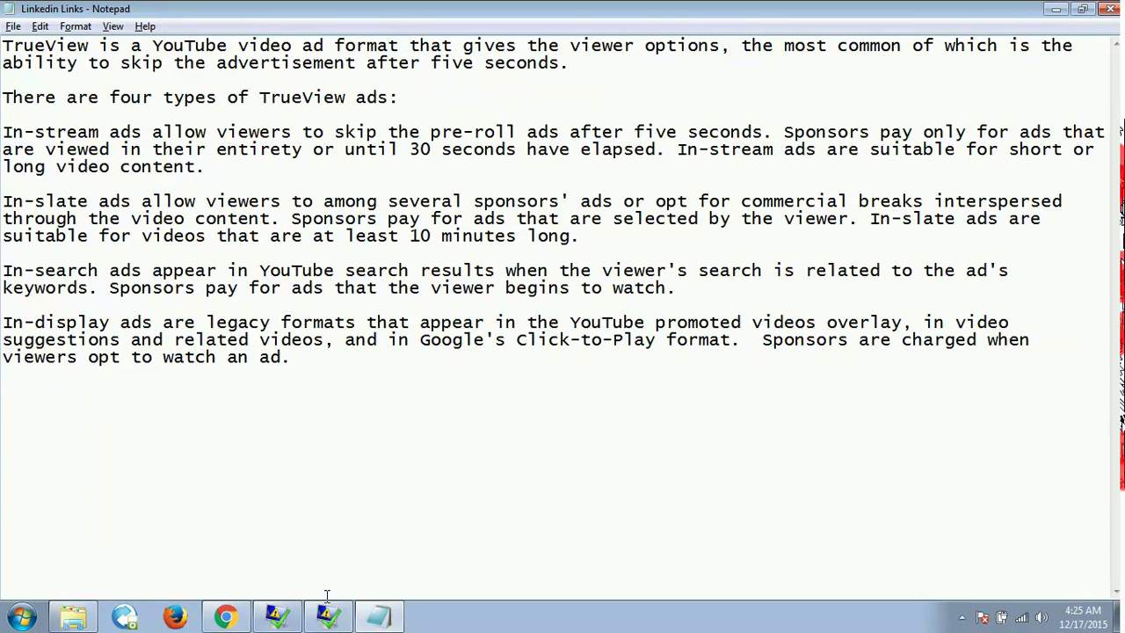
# - Return to the AdWords campaign in Chrome, select the In-stream ad format and review its description and preview
pyautogui.click(226, 617)
pyautogui.click(88, 10)
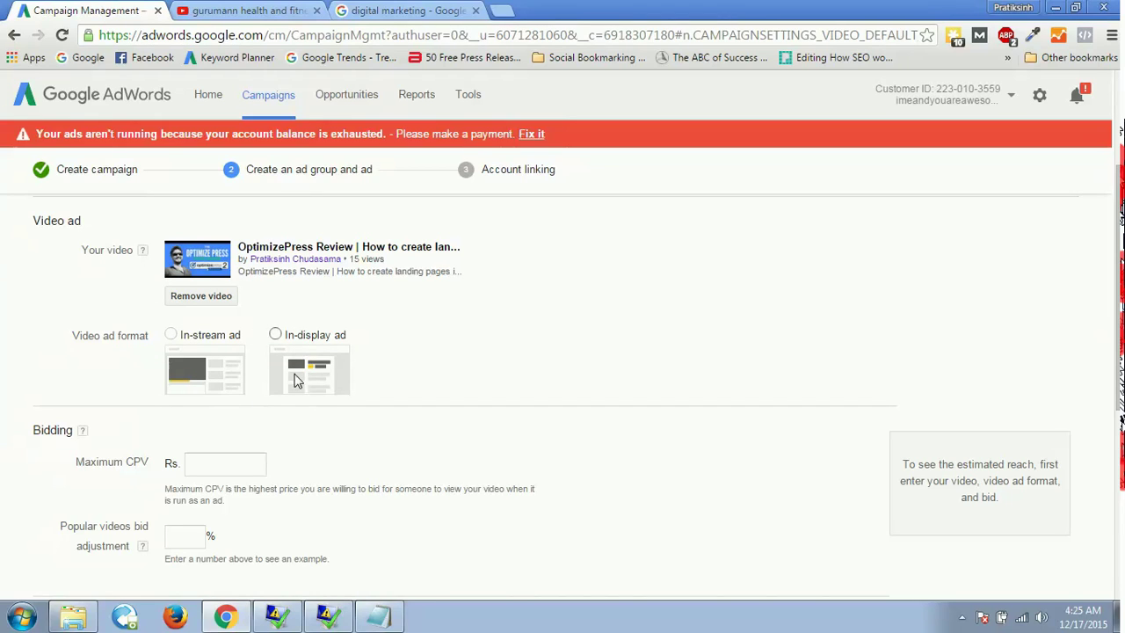
pyautogui.click(170, 335)
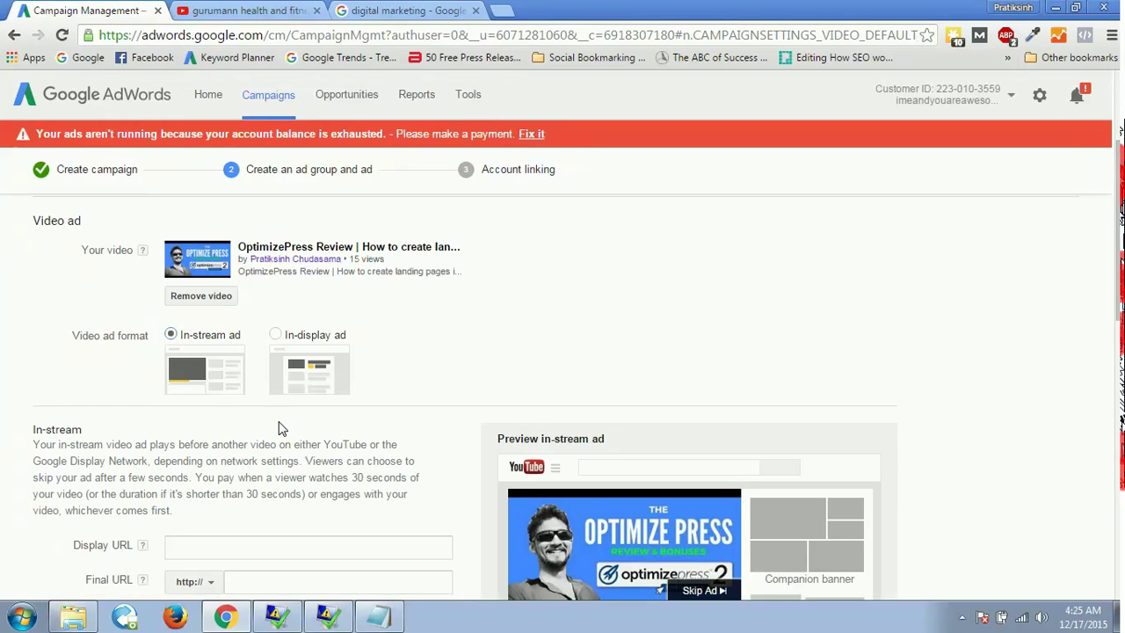
pyautogui.scroll(-1, 706, 428)
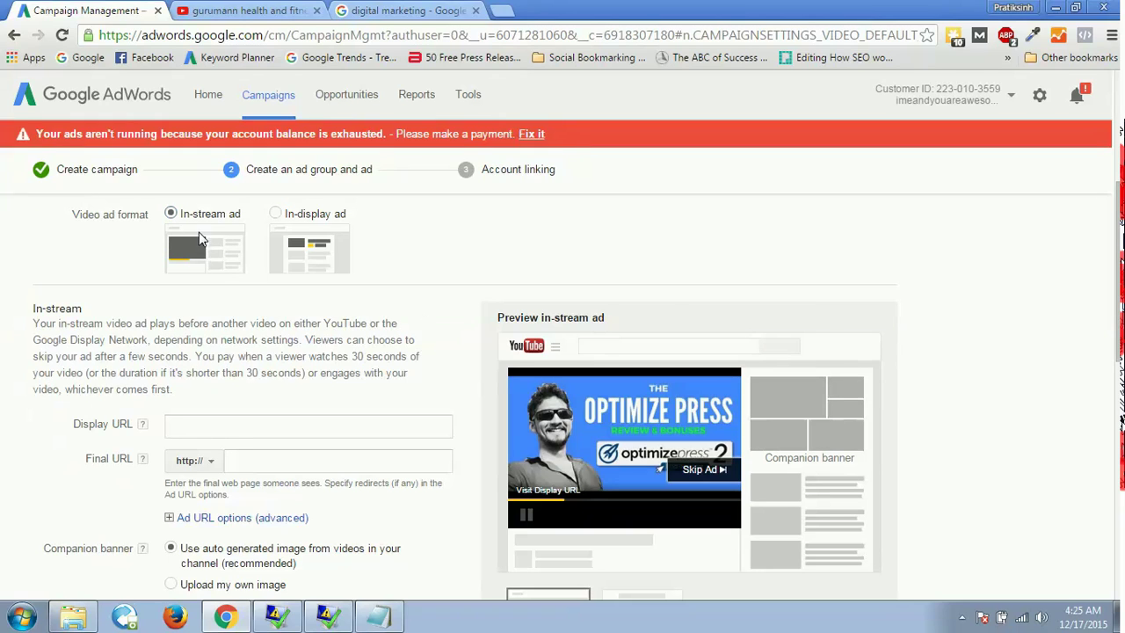
# - Select the In-display ad format, preview it on YouTube related videos and compare the placement with the YouTube results page
pyautogui.click(276, 215)
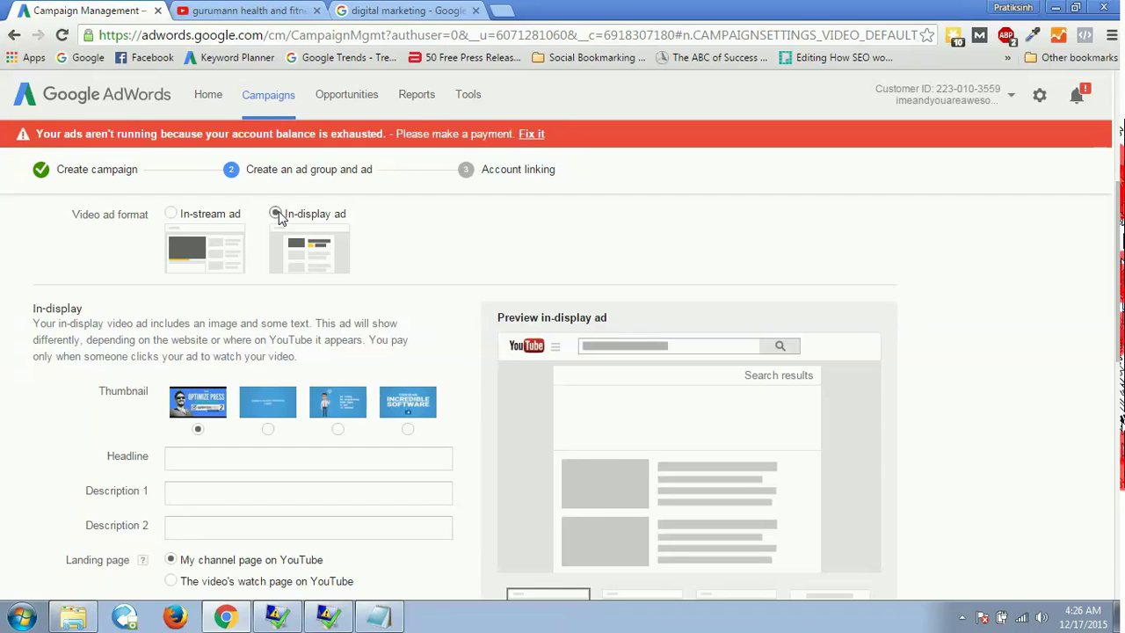
pyautogui.moveTo(1121, 364); pyautogui.dragTo(1121, 425)
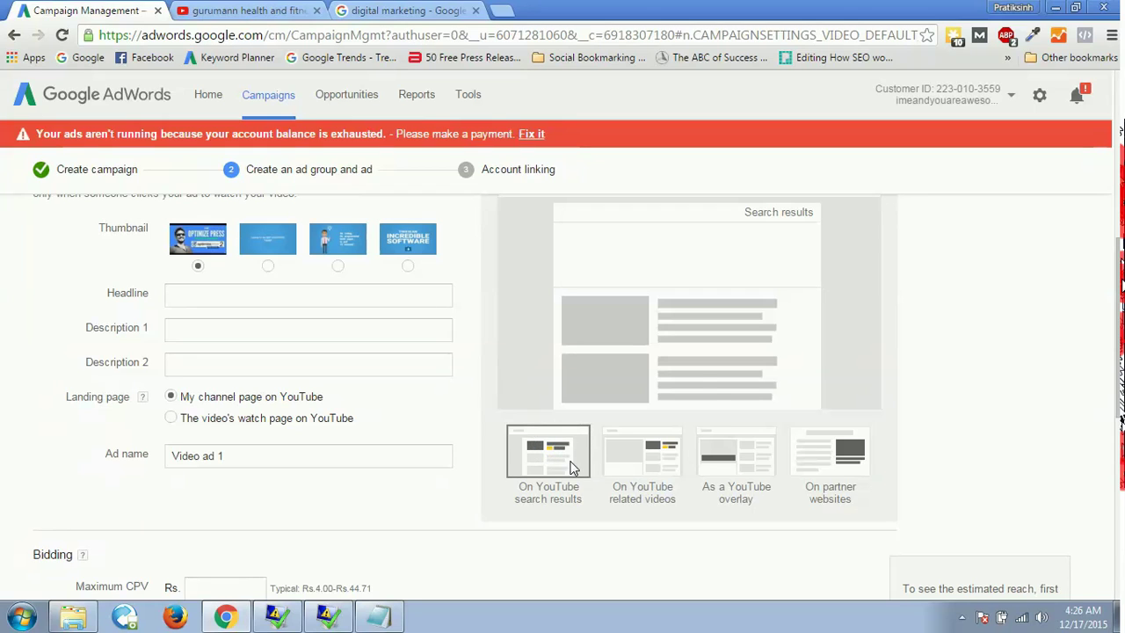
pyautogui.click(646, 462)
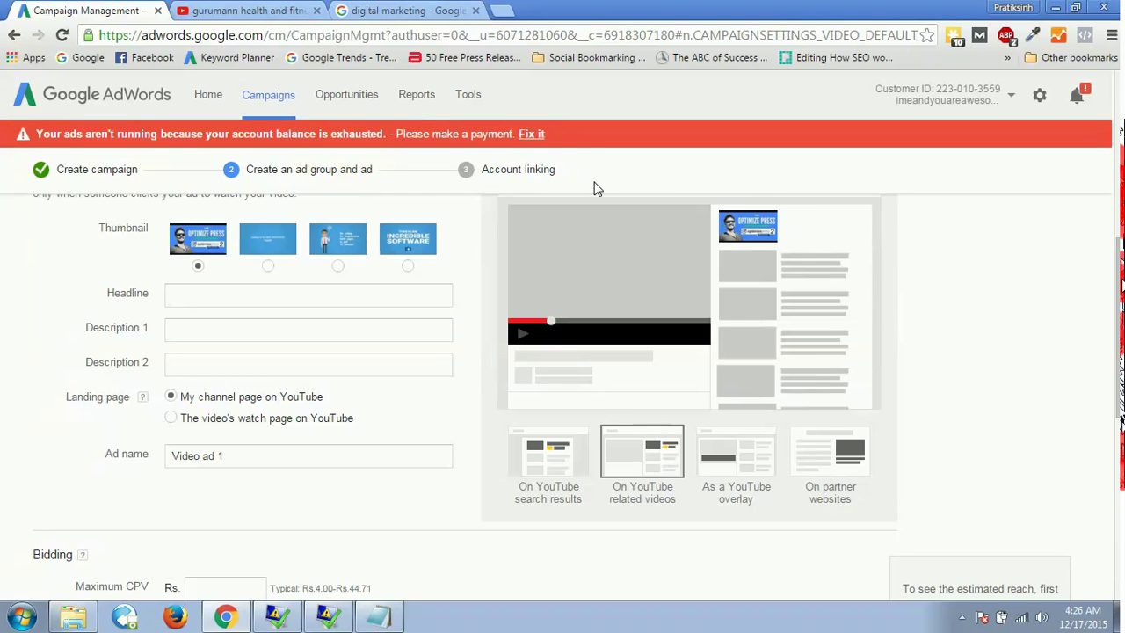
pyautogui.click(255, 11)
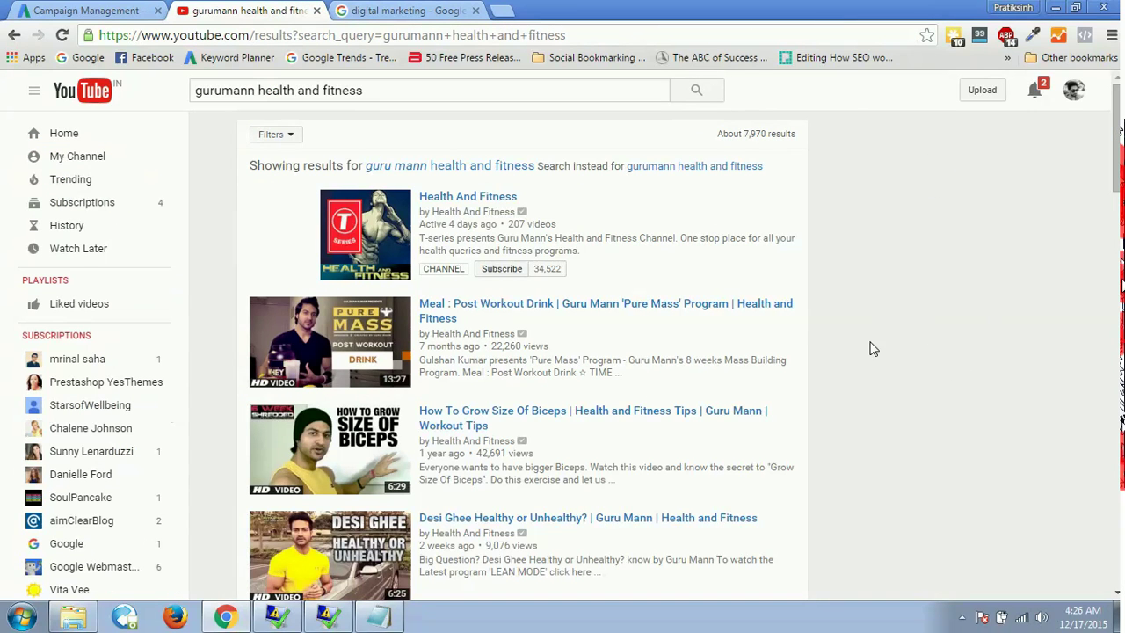
pyautogui.click(104, 7)
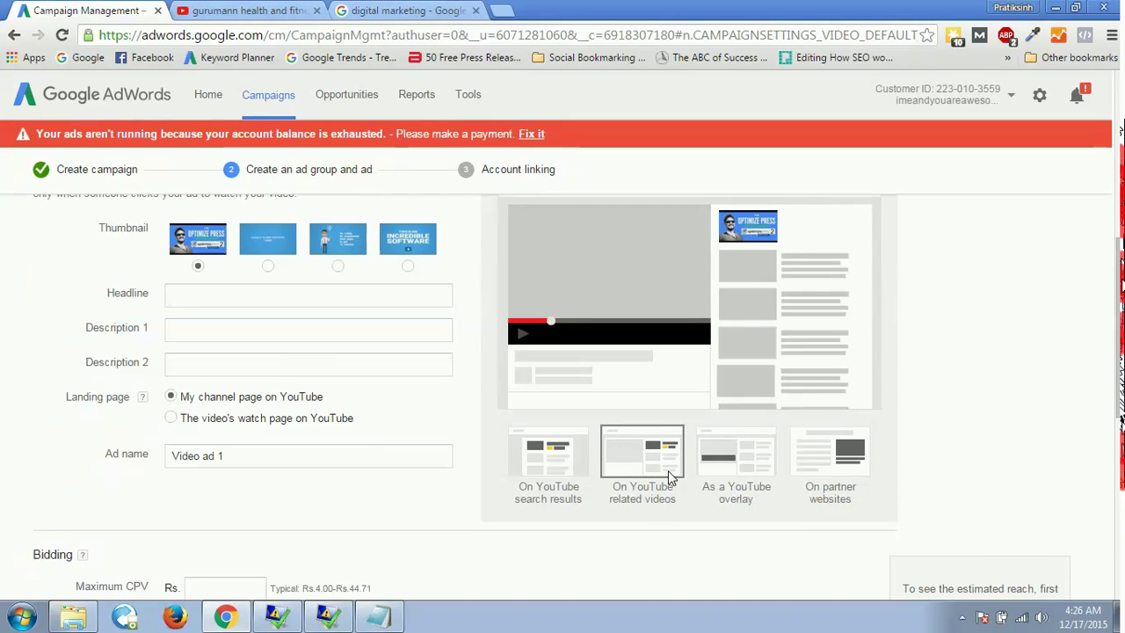
# - Preview the in-display ad as a YouTube overlay and on partner websites
pyautogui.click(717, 457)
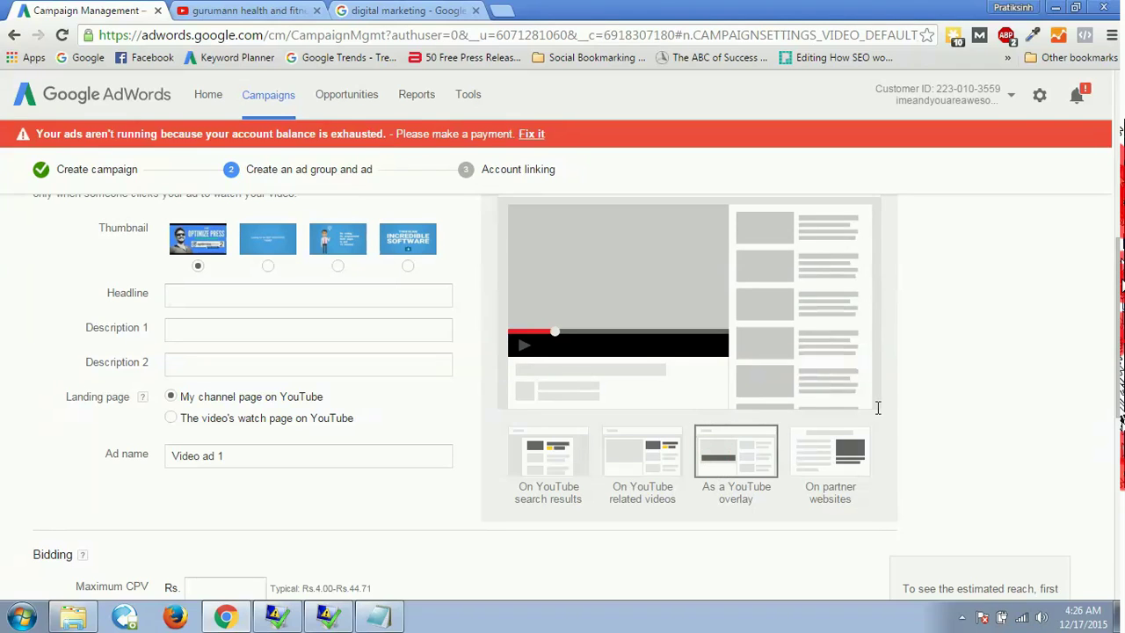
pyautogui.scroll(2, 706, 271)
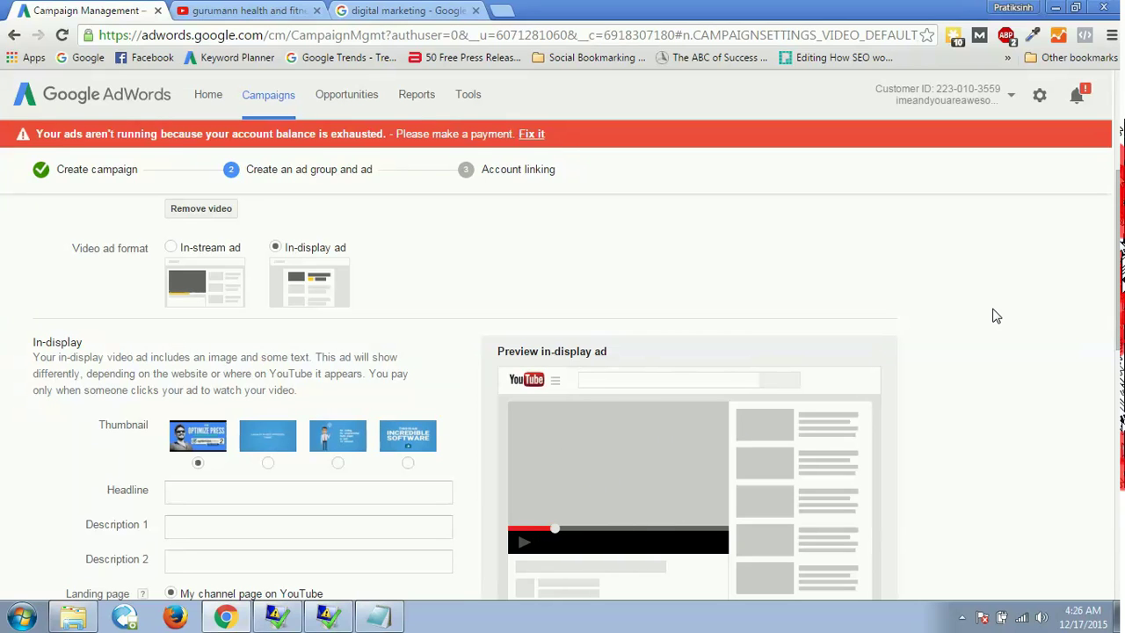
pyautogui.moveTo(1118, 211); pyautogui.dragTo(1116, 261)
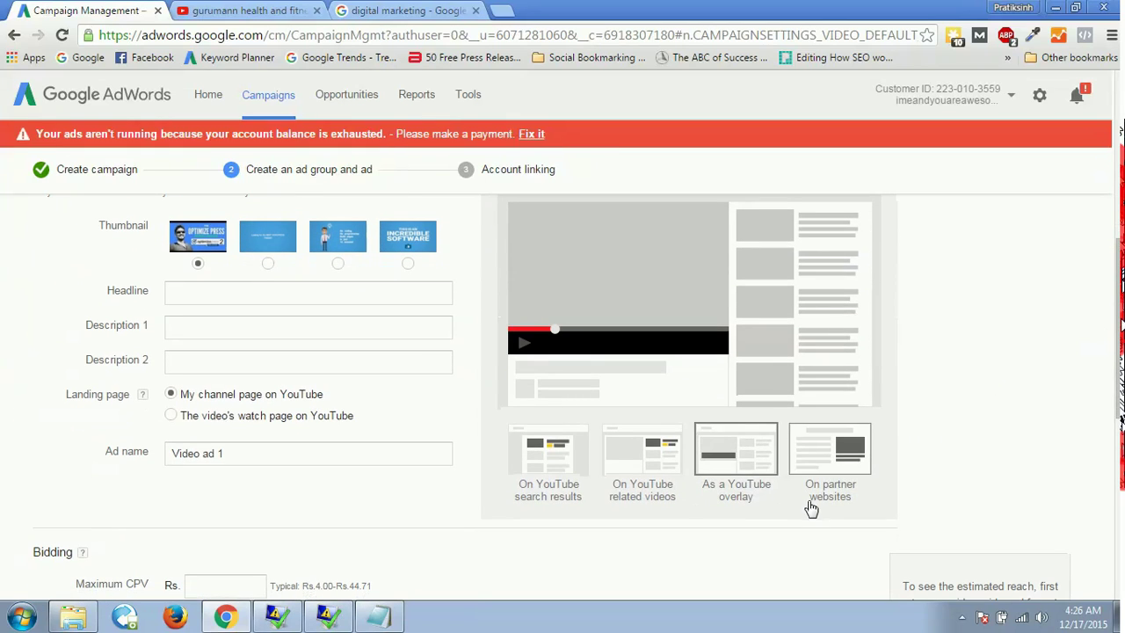
pyautogui.click(821, 469)
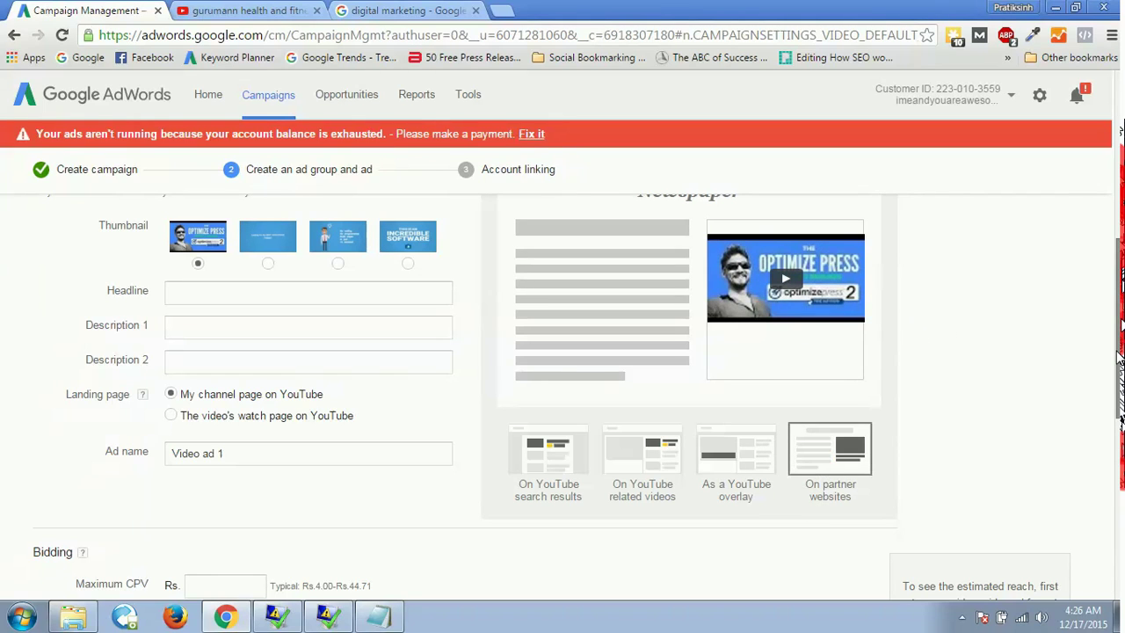
pyautogui.moveTo(1117, 347); pyautogui.dragTo(1118, 335)
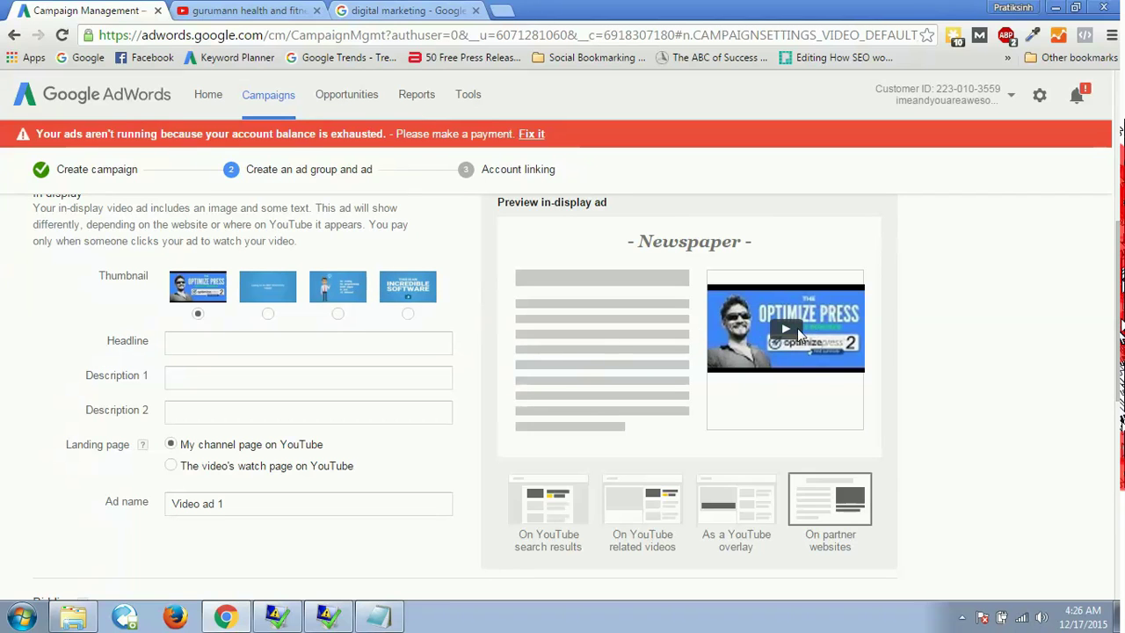
pyautogui.moveTo(1119, 311); pyautogui.dragTo(1119, 281)
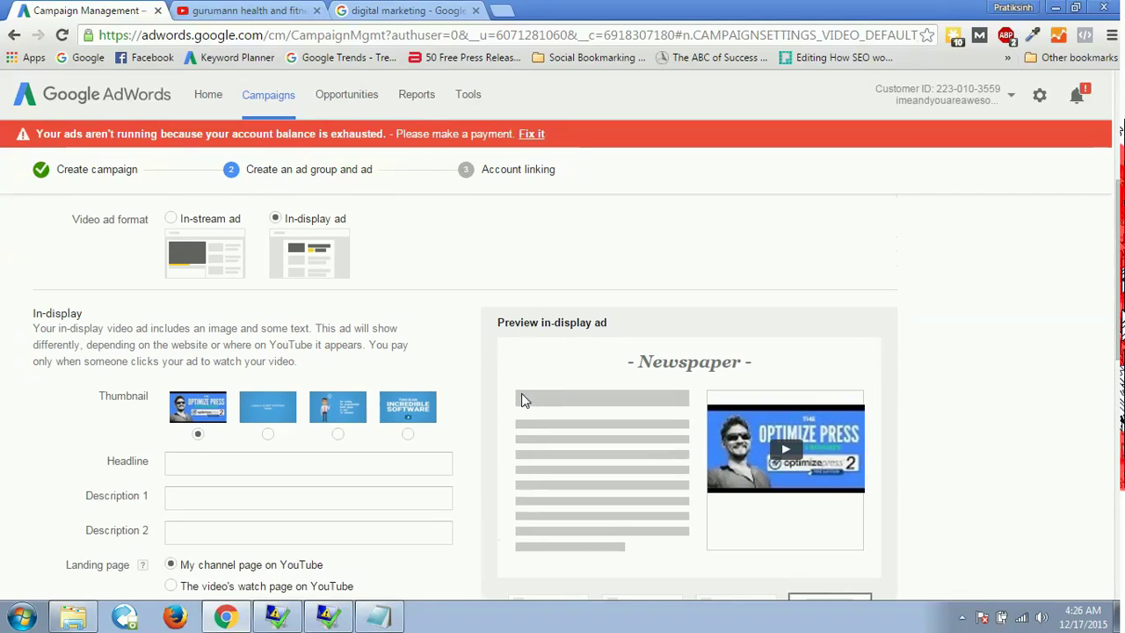
# - Try the third, second and fourth thumbnails for the in-display ad, and reselect the first one
pyautogui.click(338, 434)
pyautogui.click(268, 433)
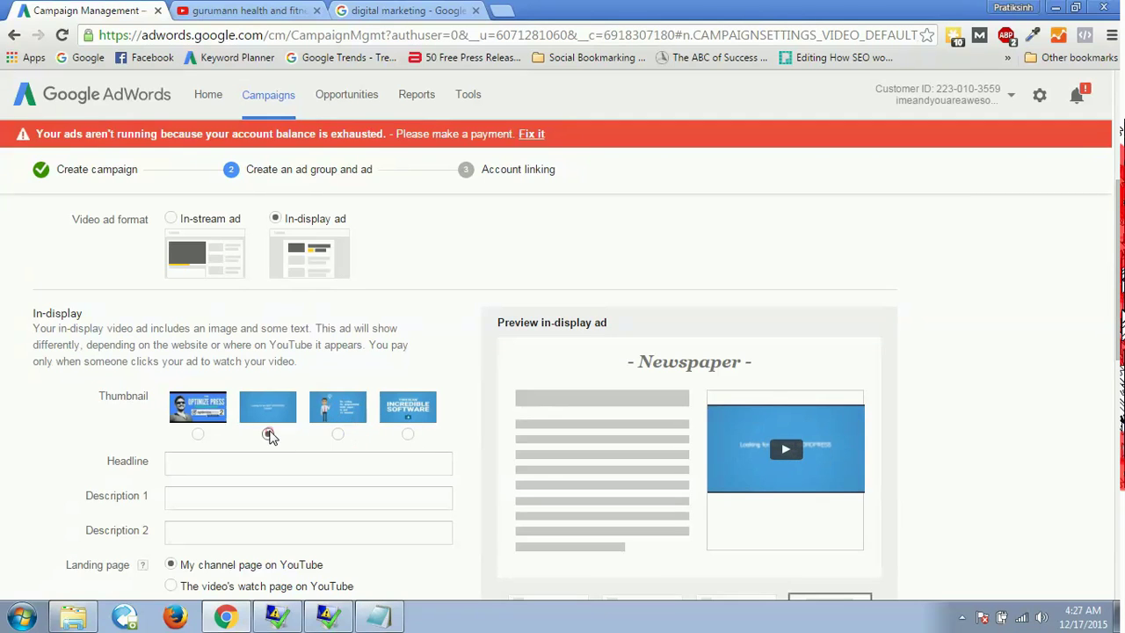
pyautogui.click(409, 435)
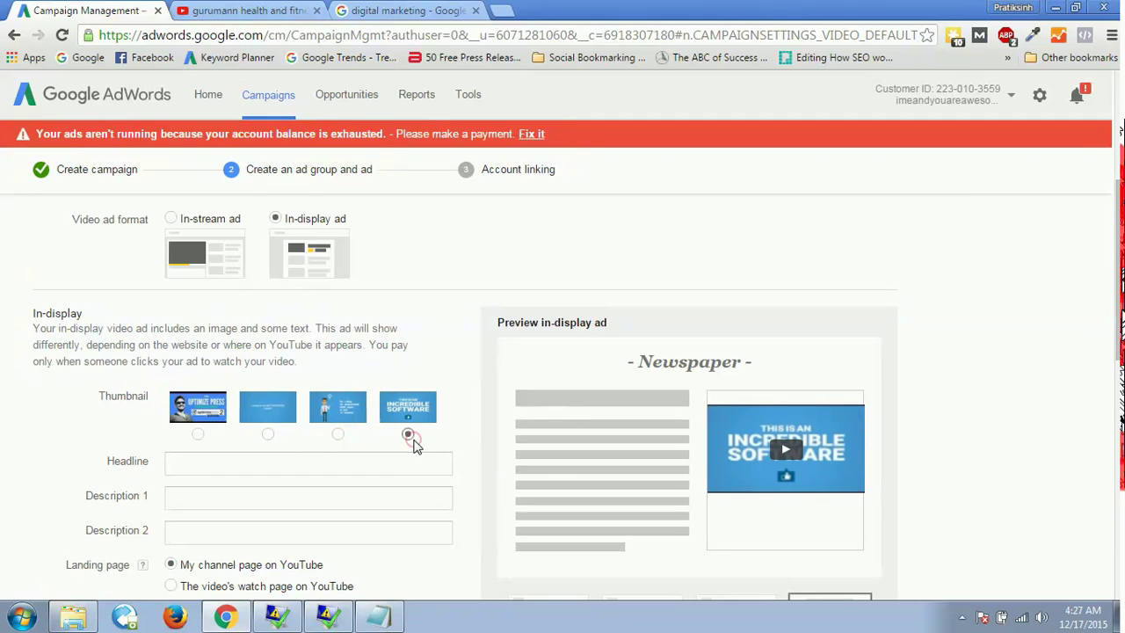
pyautogui.click(198, 435)
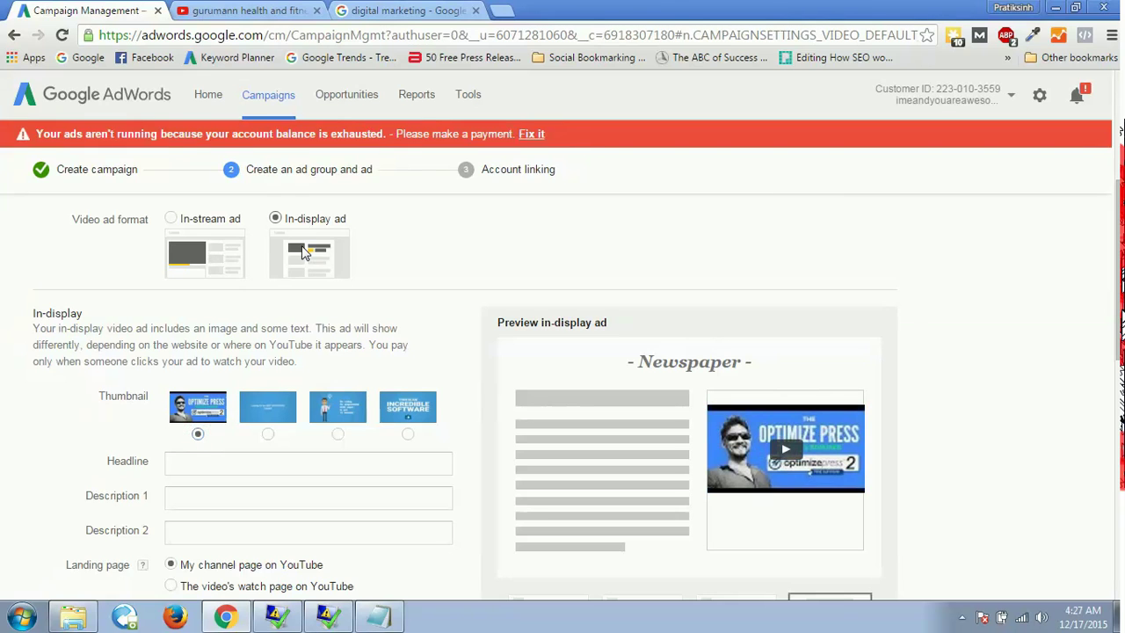
# - Set the video ad format to In-stream ad and enter the advertiser's own website domain as the display URL
pyautogui.click(171, 219)
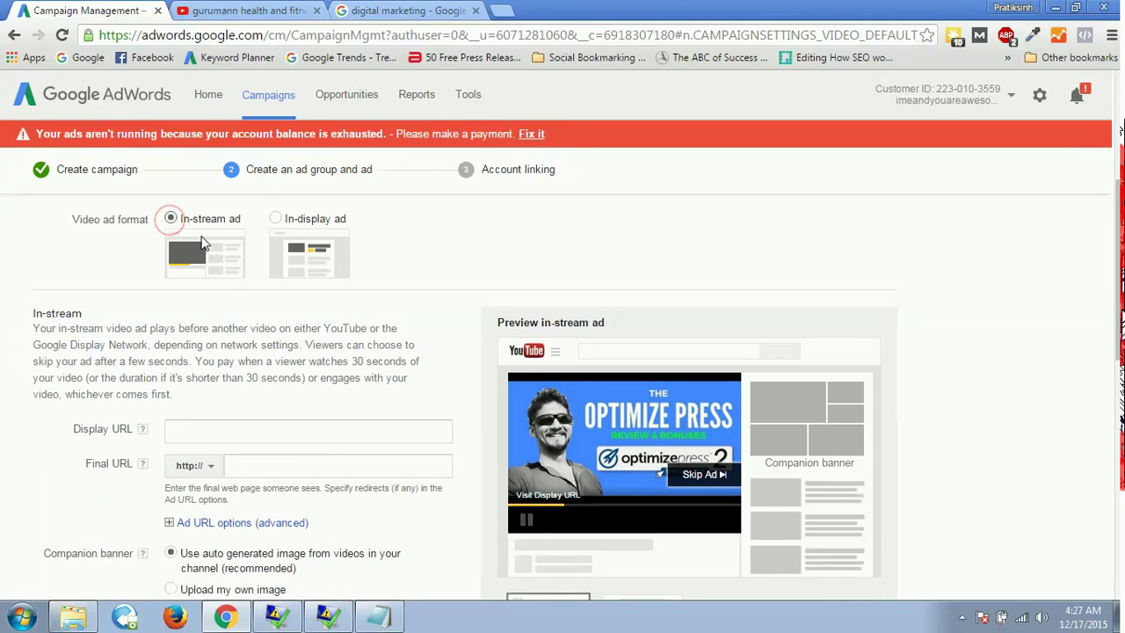
pyautogui.click(197, 434)
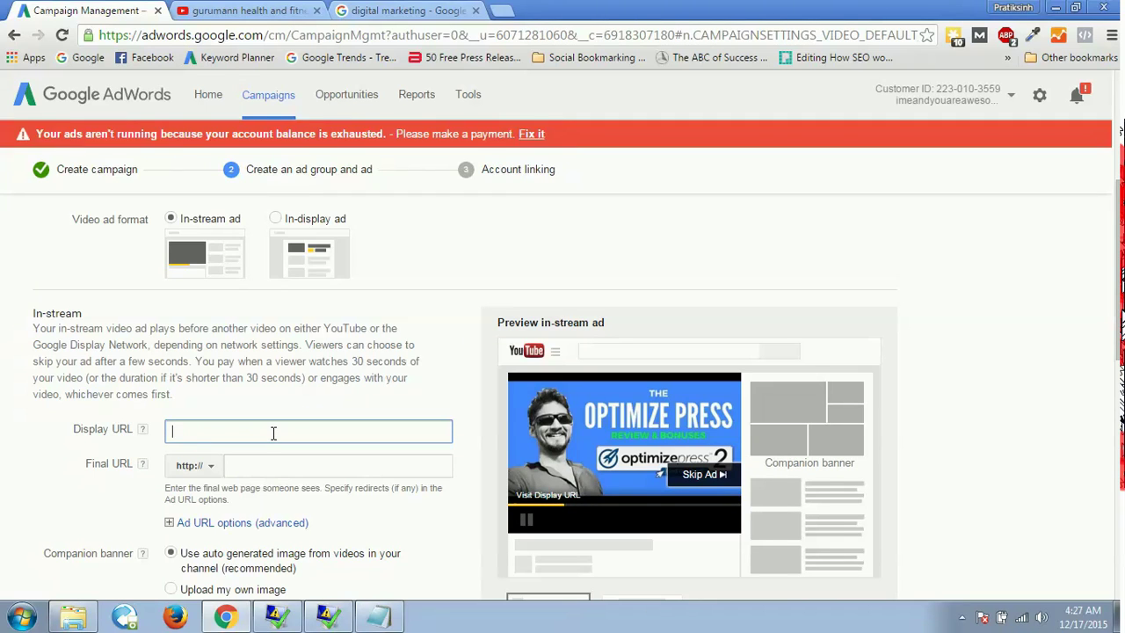
pyautogui.write('PratiksinhChudasama.com')
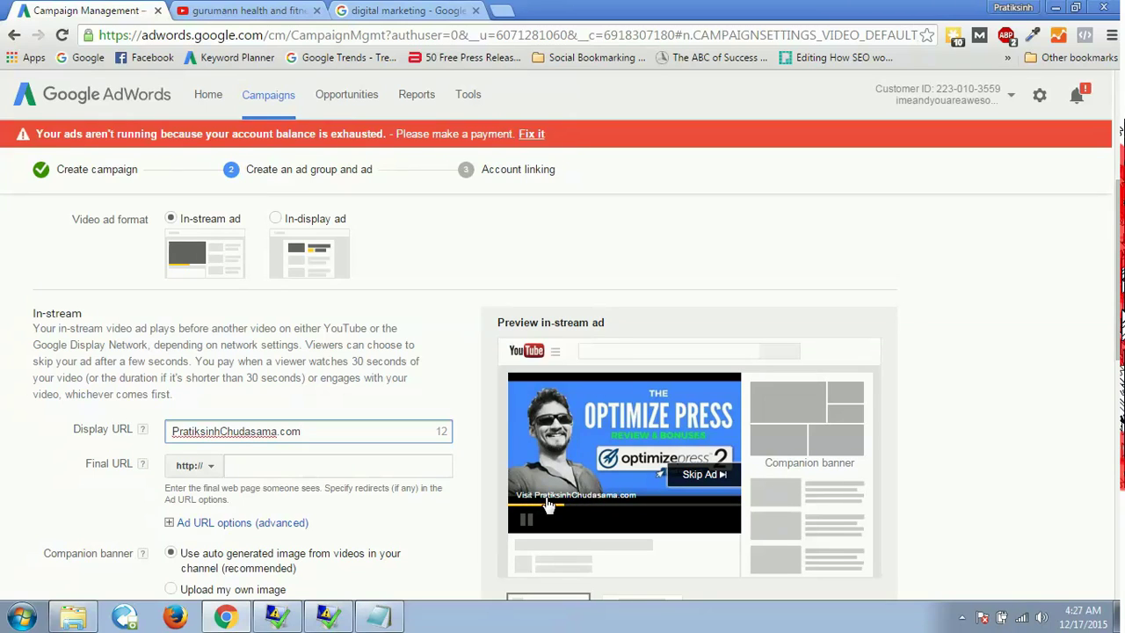
pyautogui.click(341, 465)
pyautogui.write('PratiksinhChudasama.com')
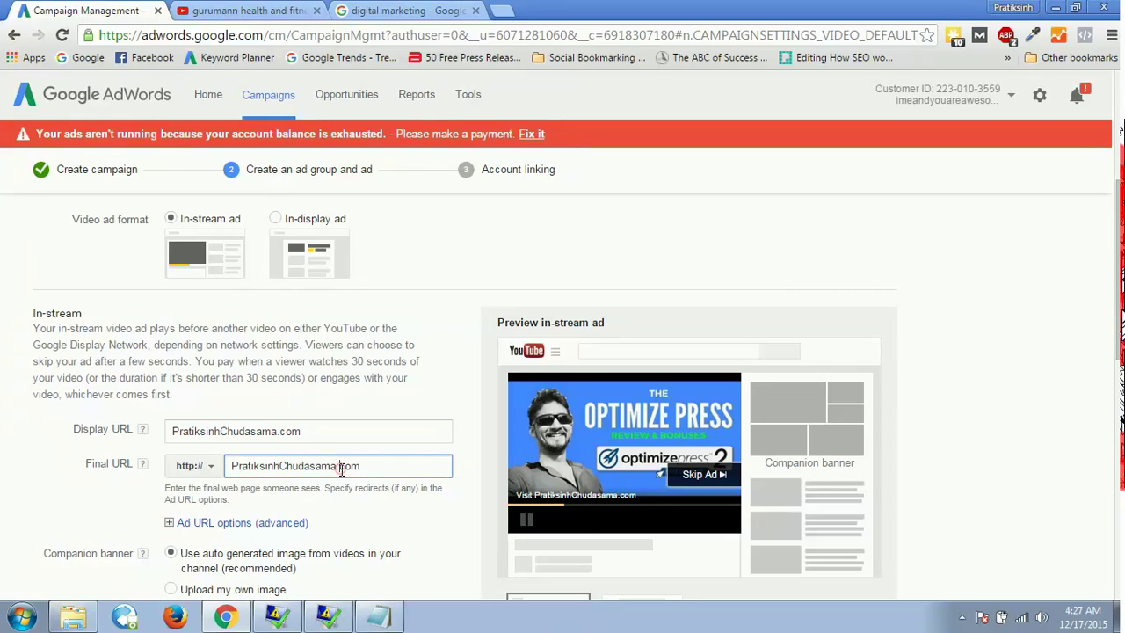
pyautogui.click(232, 468)
pyautogui.write('www.')
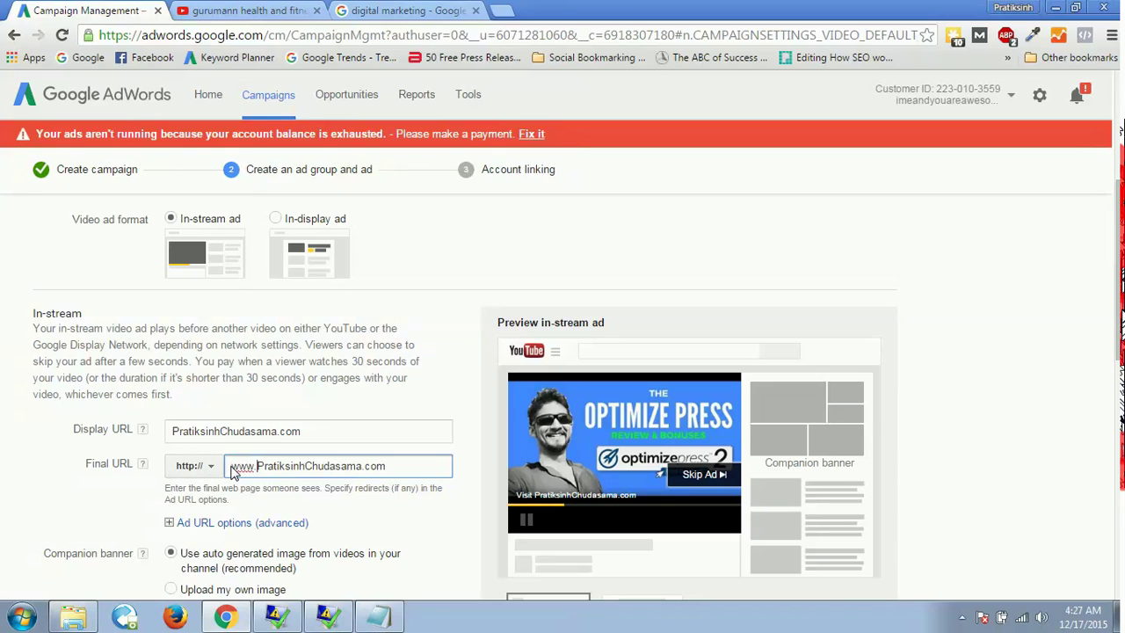
# - Try the own-image upload option for the companion banner, and reselect the auto generated image from the channel's videos
pyautogui.click(22, 505)
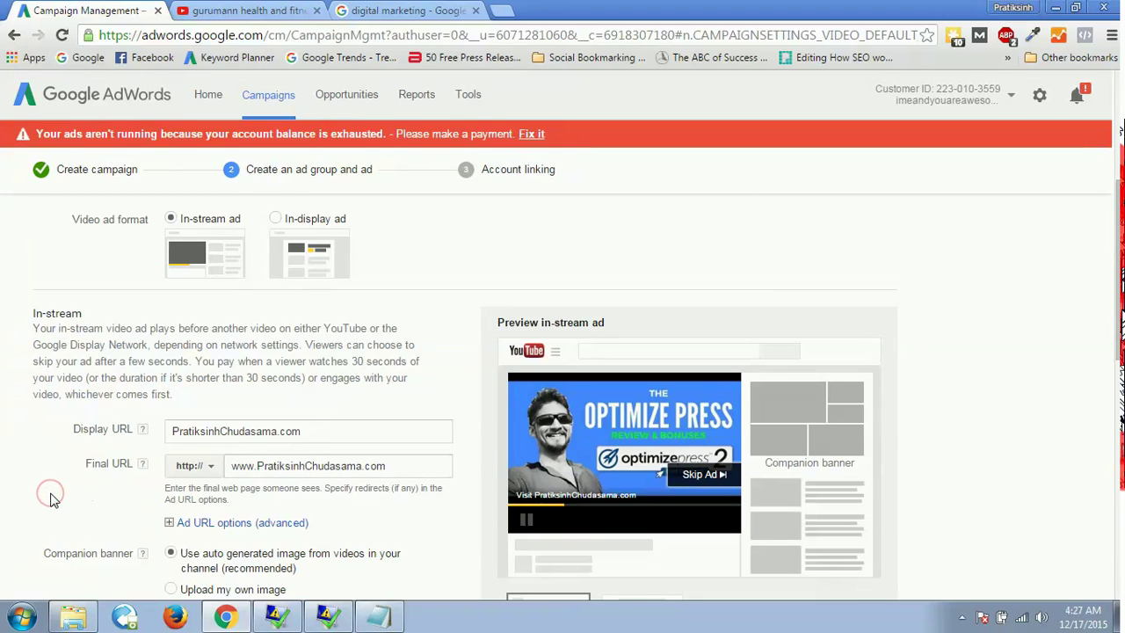
pyautogui.scroll(-2, 50, 497)
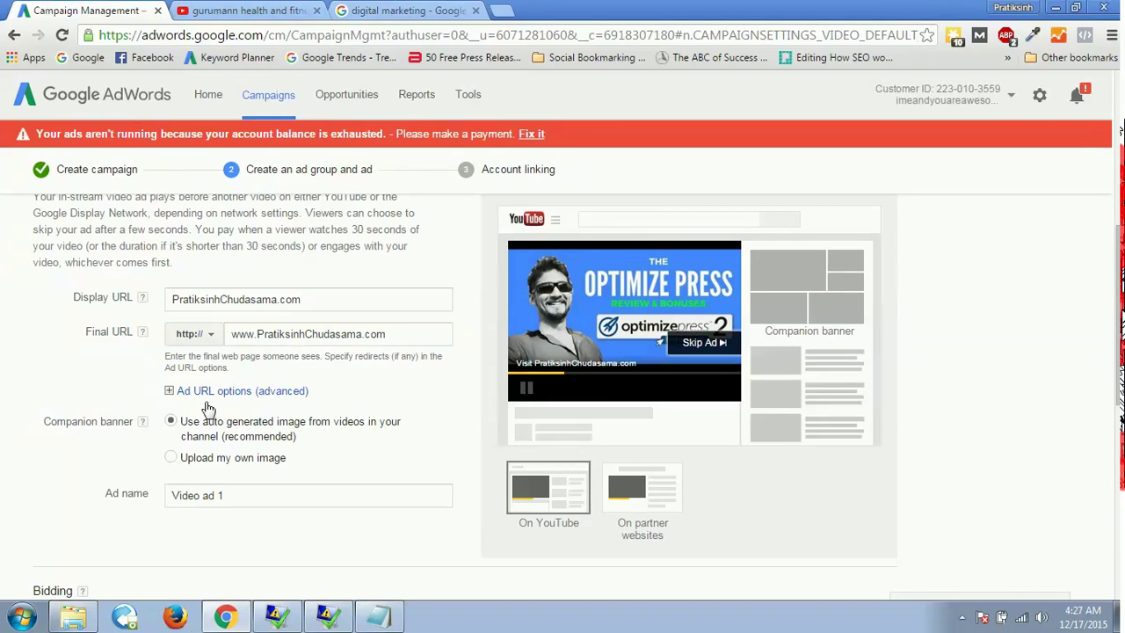
pyautogui.click(171, 460)
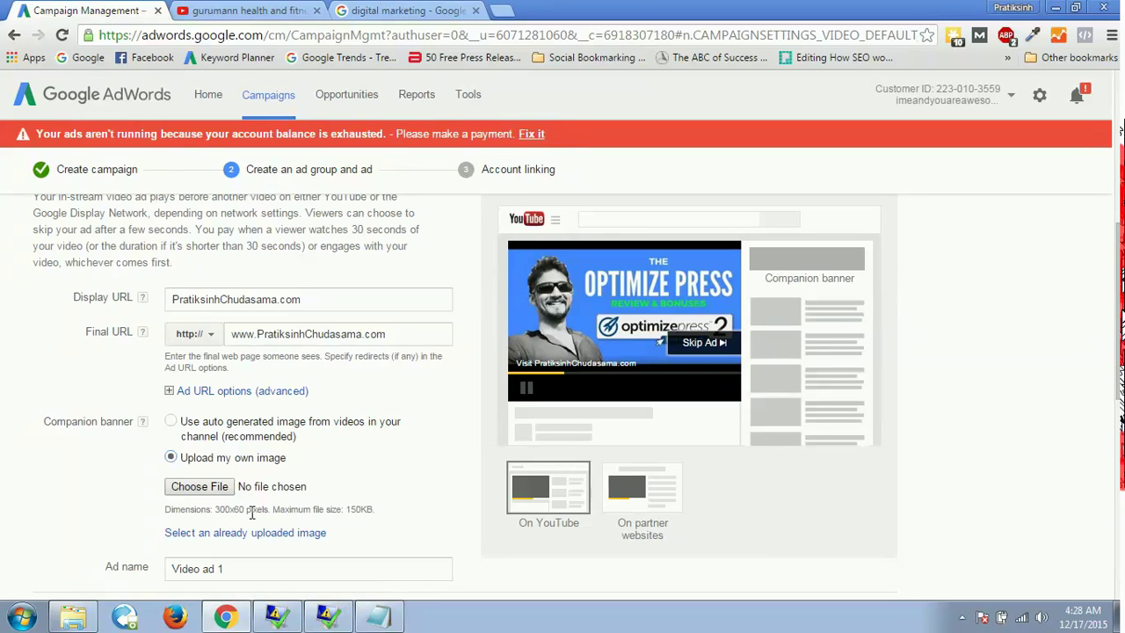
pyautogui.click(89, 536)
pyautogui.scroll(-3, 89, 536)
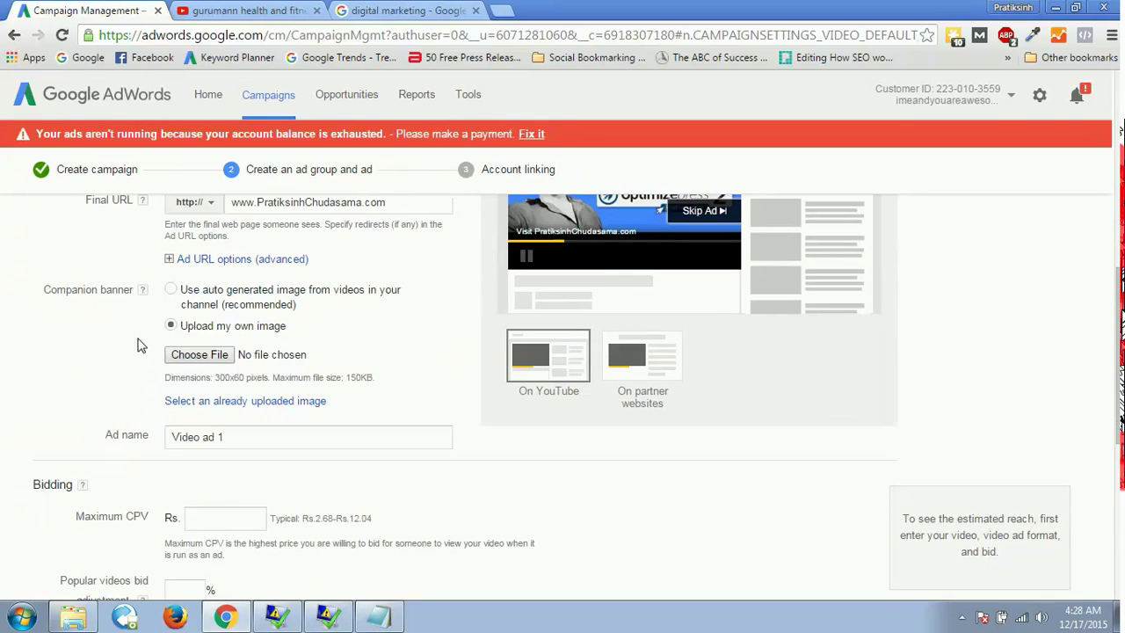
pyautogui.click(170, 289)
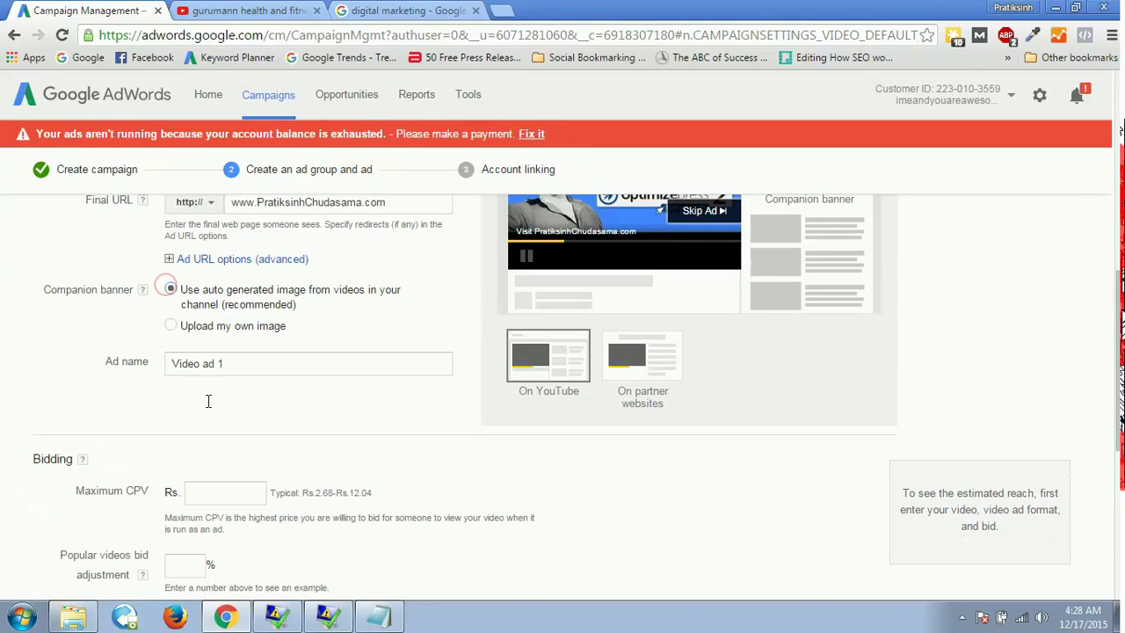
# - Rename the in-stream ad as "Video Ad Number 1"
pyautogui.click(221, 360)
pyautogui.hotkey('ctrl', 'a')
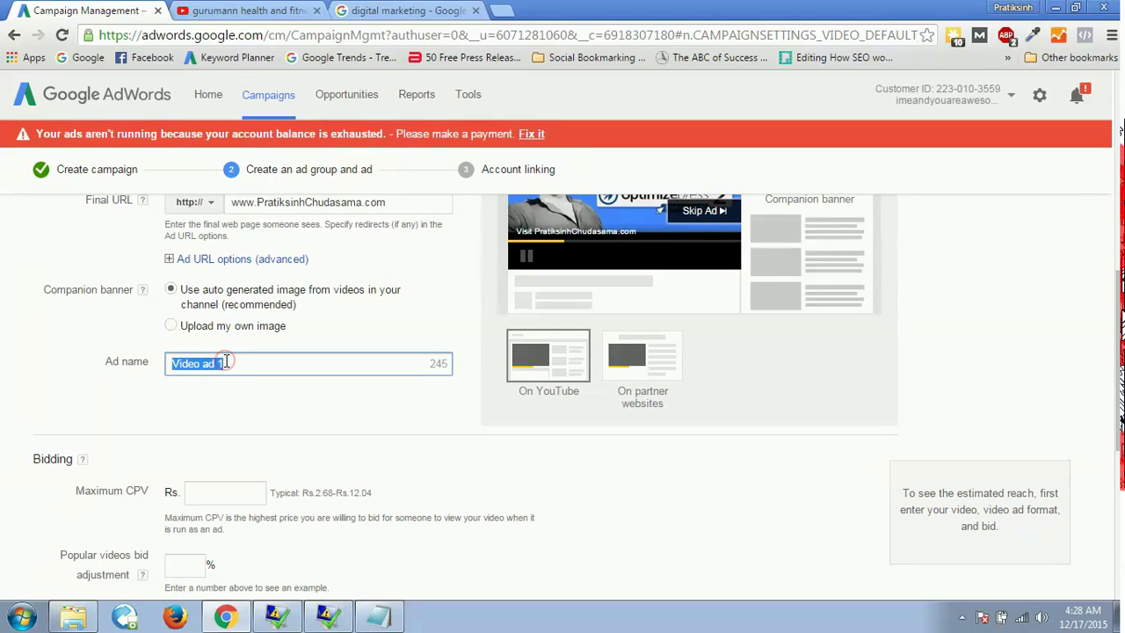
pyautogui.write('Video Ad  ')
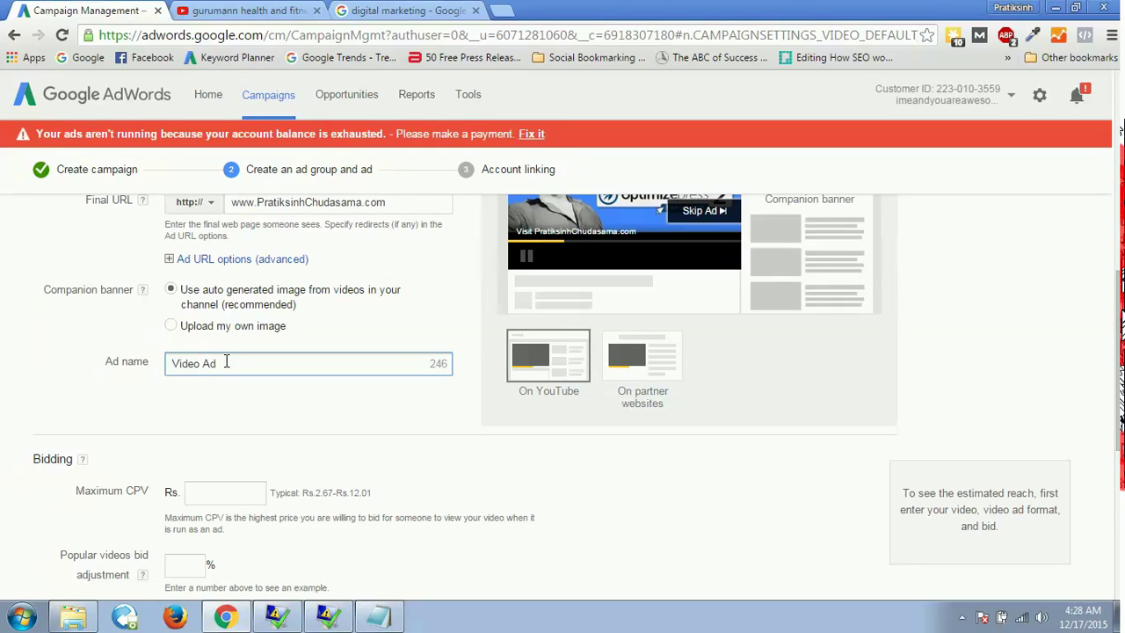
pyautogui.write('Number 1')
pyautogui.click(209, 389)
# - Set the ad group's maximum CPV to Rs. 5.06 and save the ad group
pyautogui.scroll(-3, 154, 430)
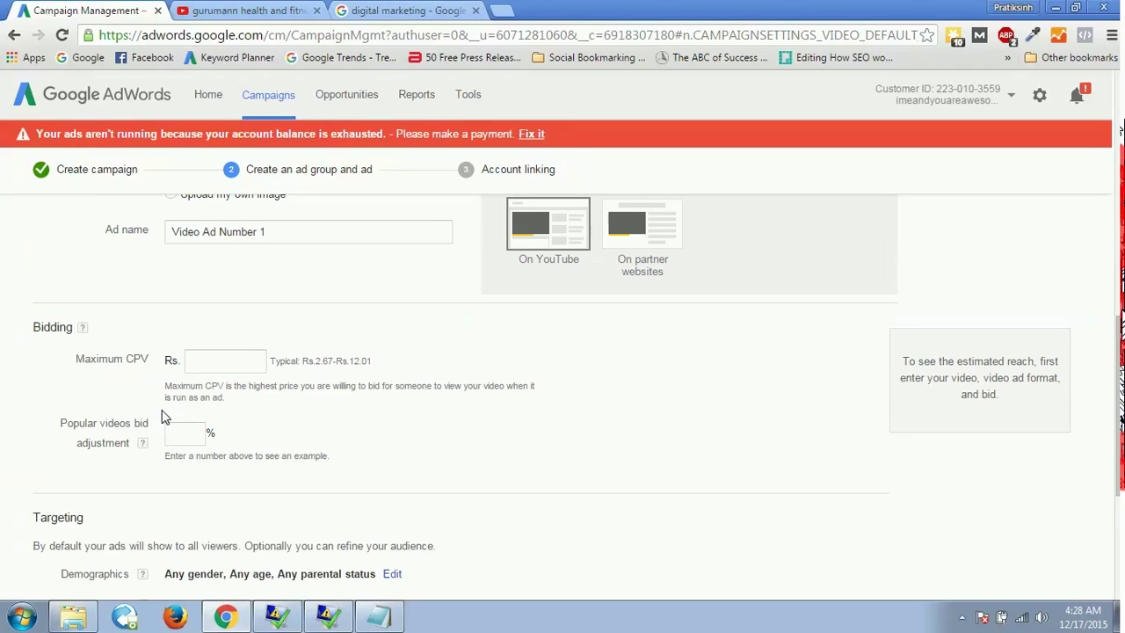
pyautogui.click(196, 360)
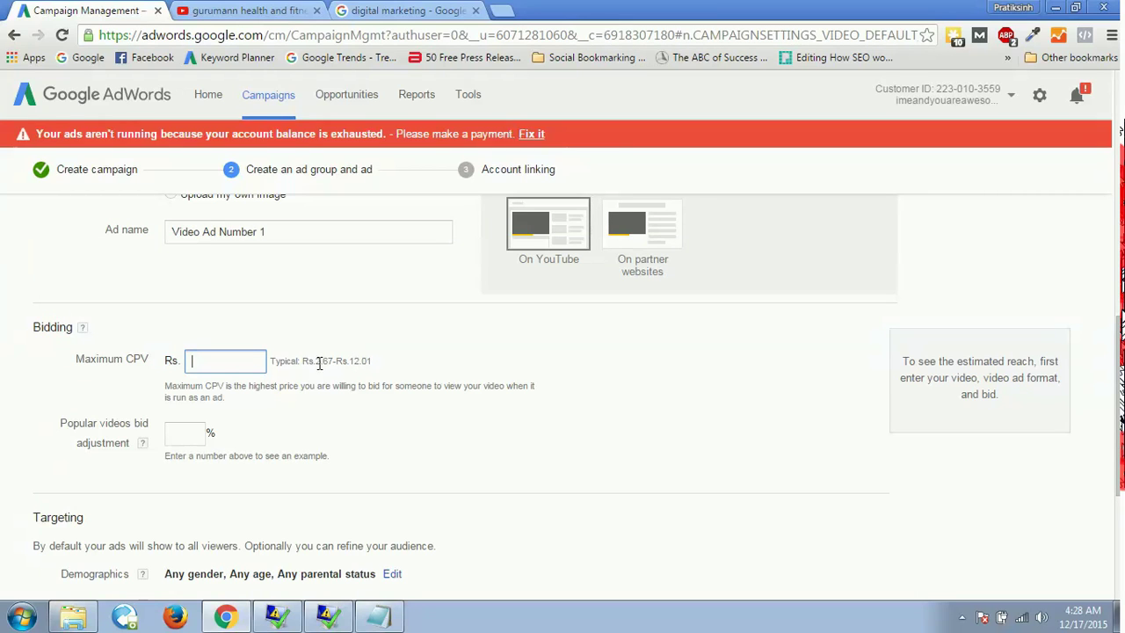
pyautogui.click(216, 362)
pyautogui.write('06')
pyautogui.click(324, 391)
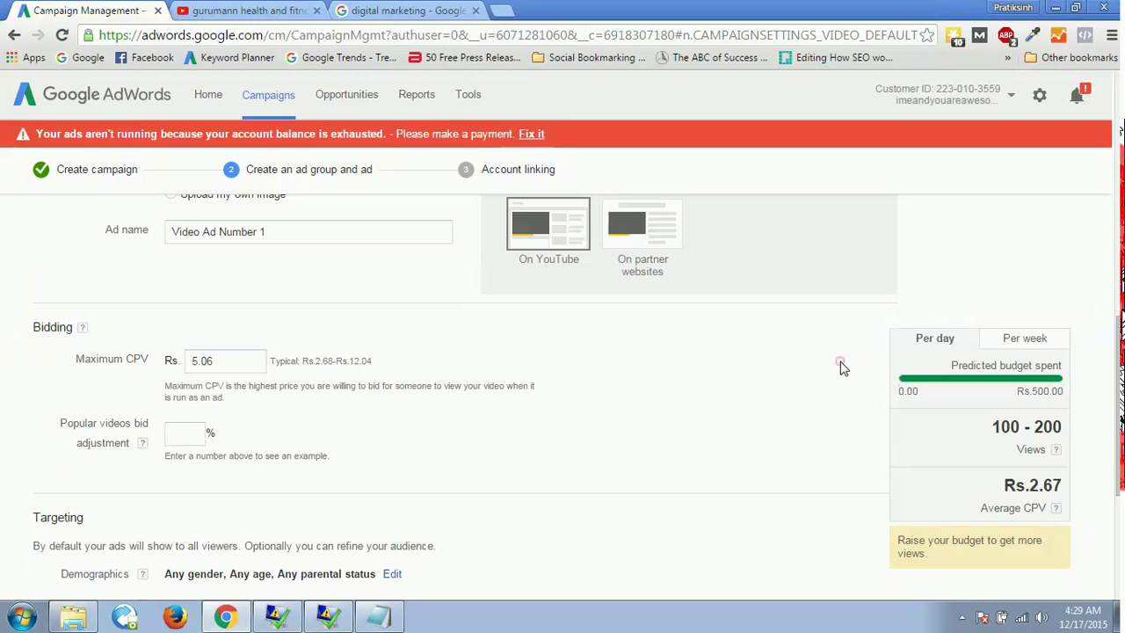
pyautogui.scroll(-3, 840, 368)
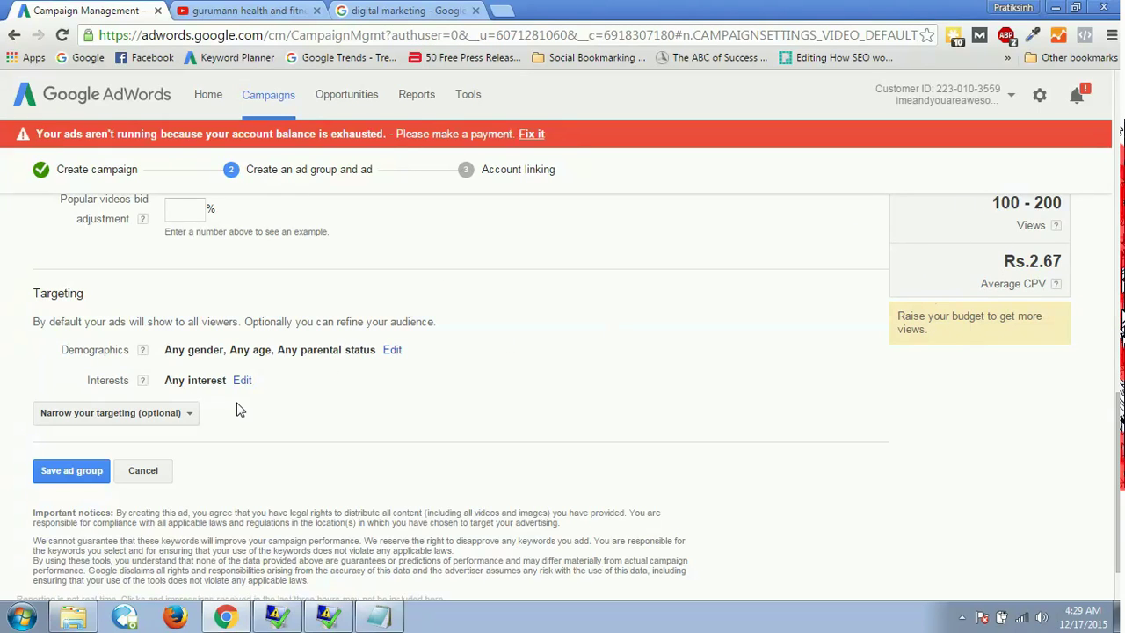
pyautogui.click(77, 480)
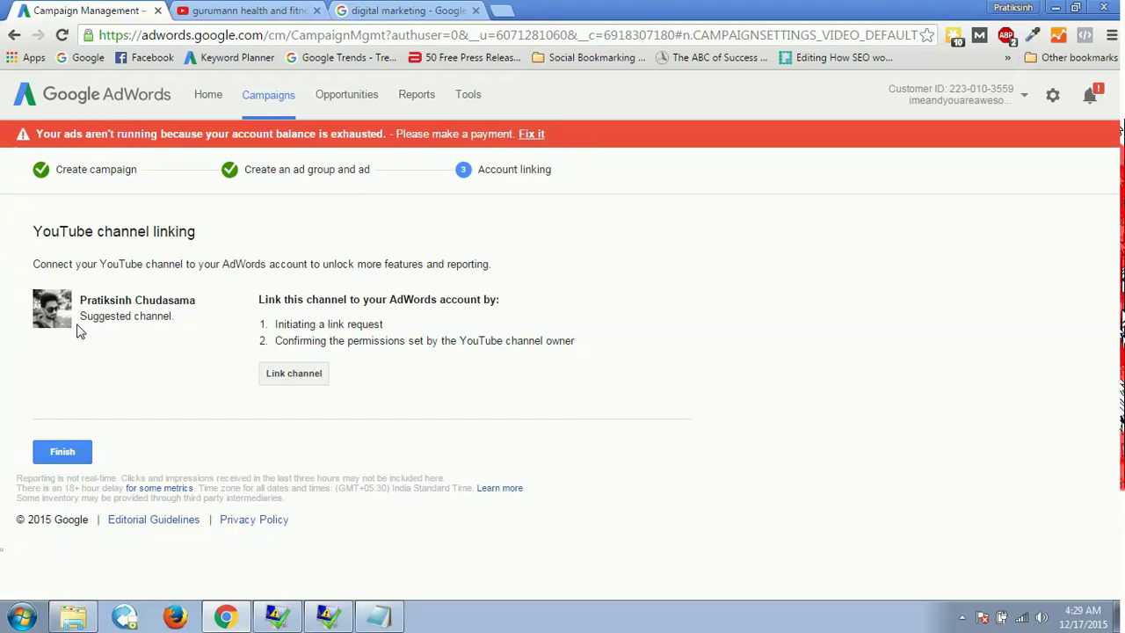
# - Request linking the suggested YouTube channel to the AdWords account, and finish the campaign setup
pyautogui.click(278, 374)
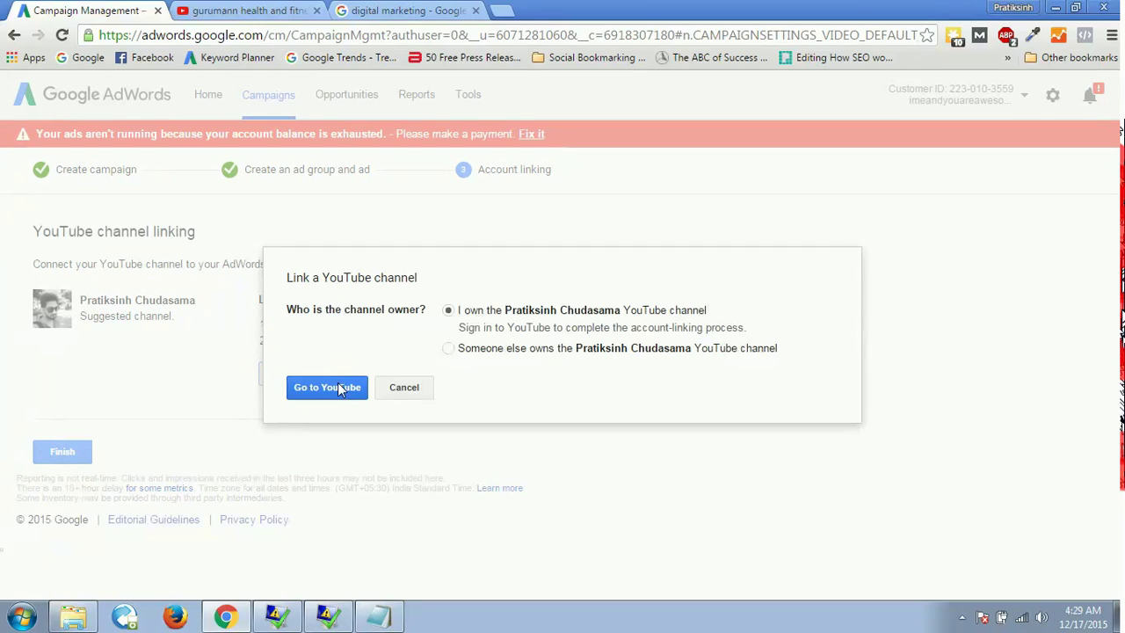
pyautogui.click(391, 386)
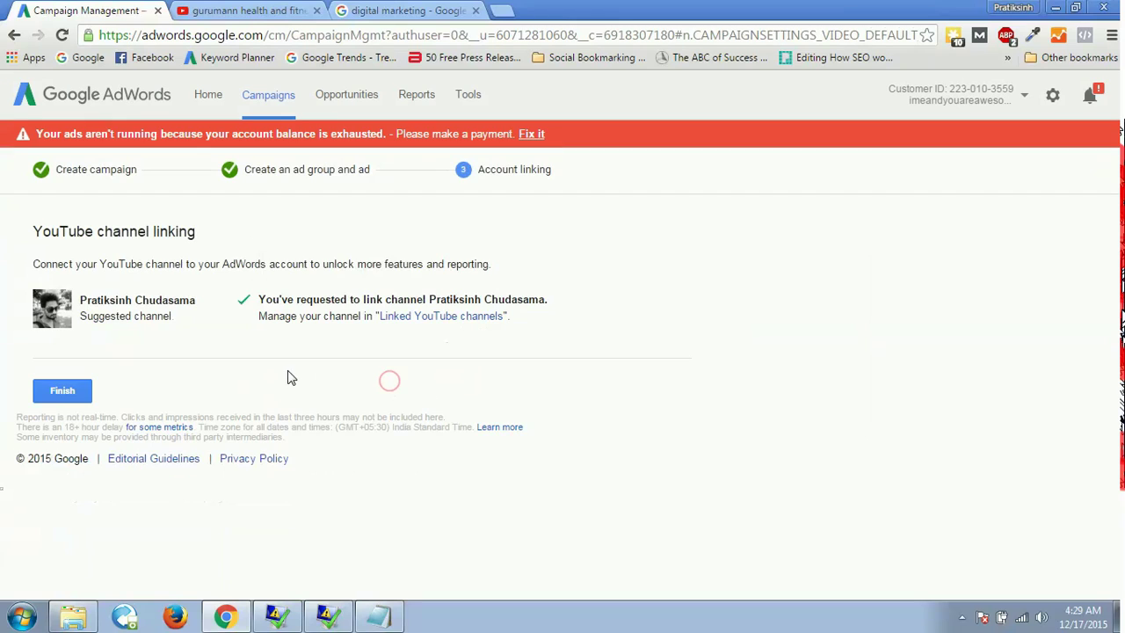
pyautogui.click(420, 316)
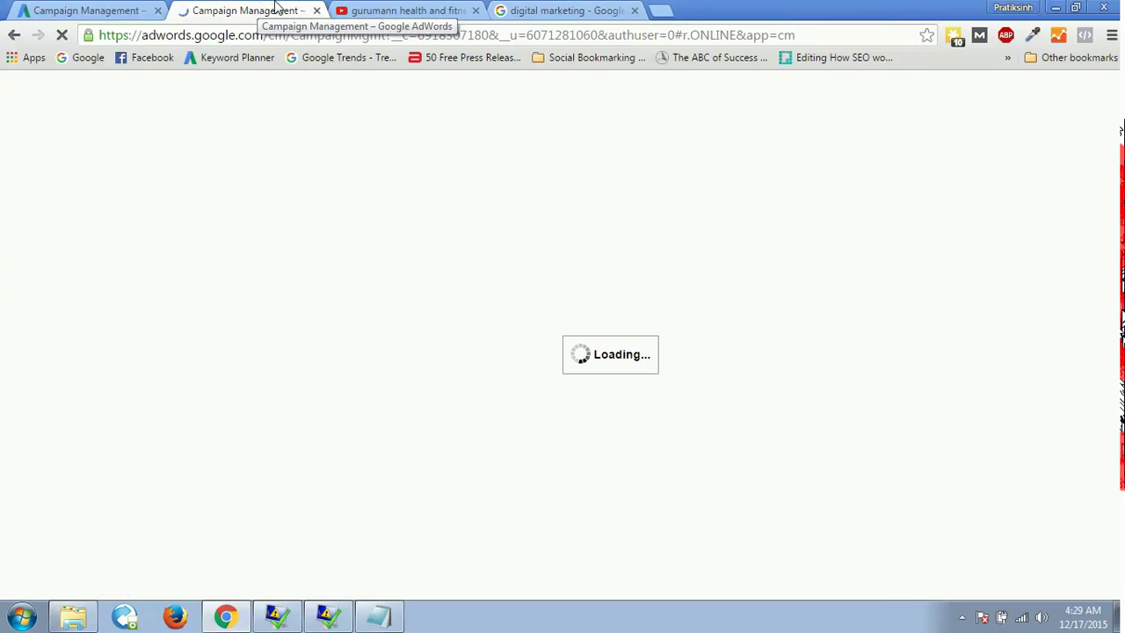
pyautogui.hotkey('ctrl', 'w')
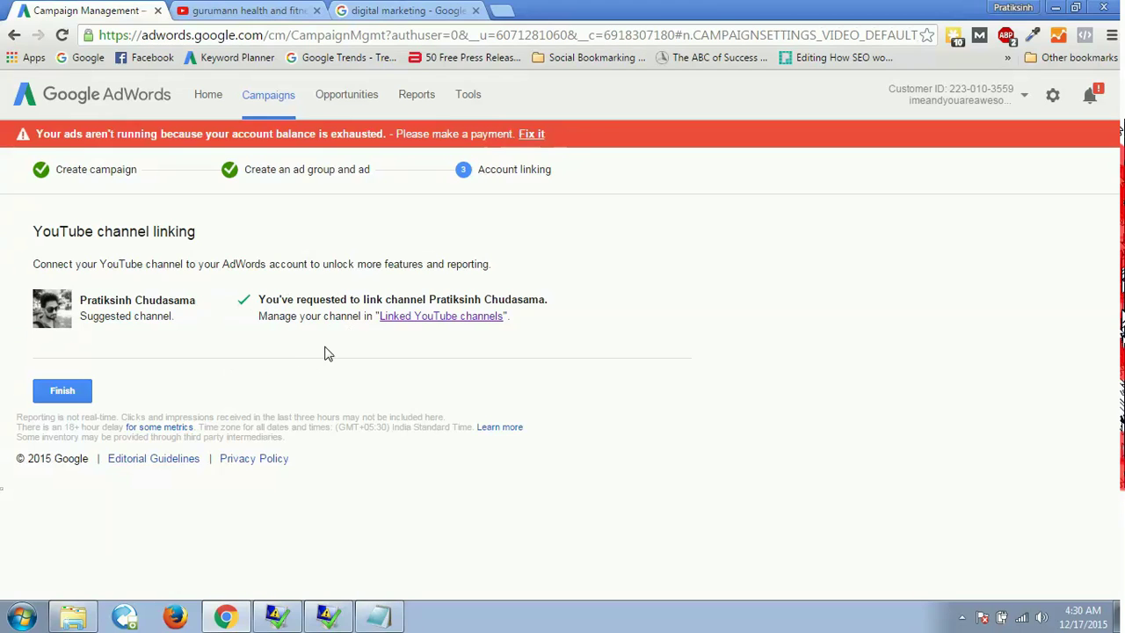
pyautogui.click(59, 397)
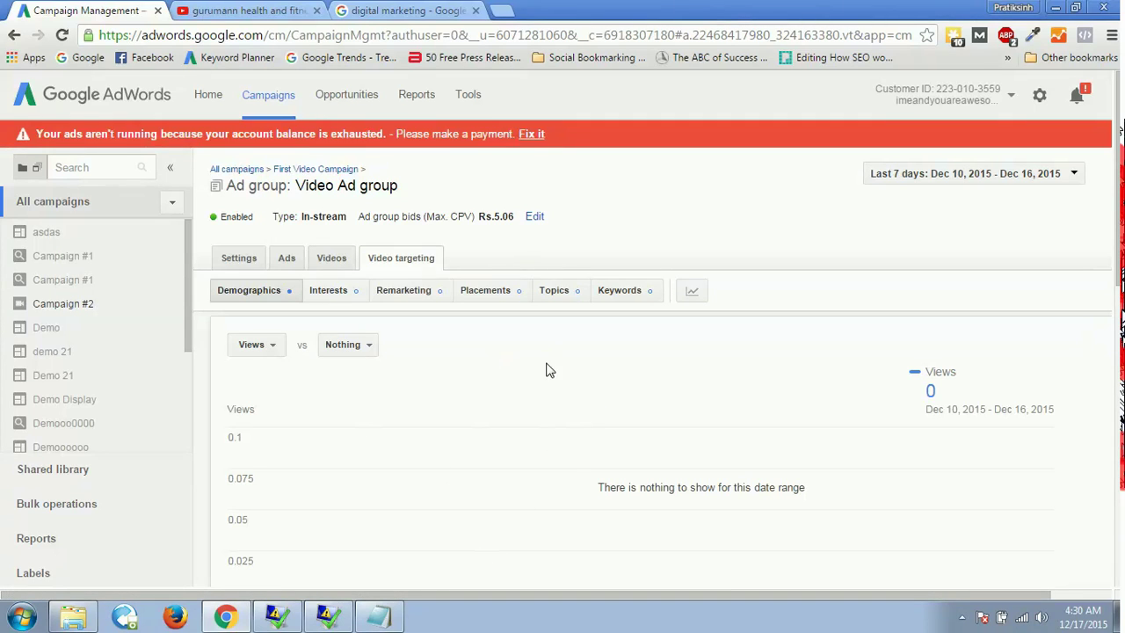
# - Examine the ad group's demographic targeting, including the views chart, the age ranges and the age and content exclusions
pyautogui.scroll(-1, 1119, 132)
pyautogui.scroll(-4, 1120, 130)
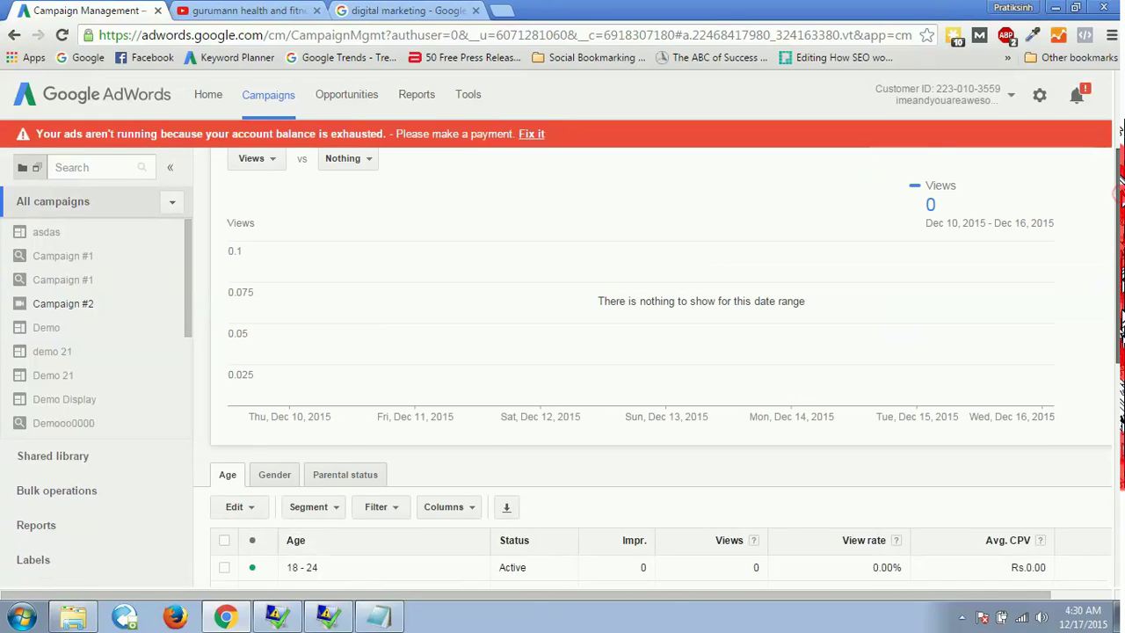
pyautogui.scroll(2, 1119, 264)
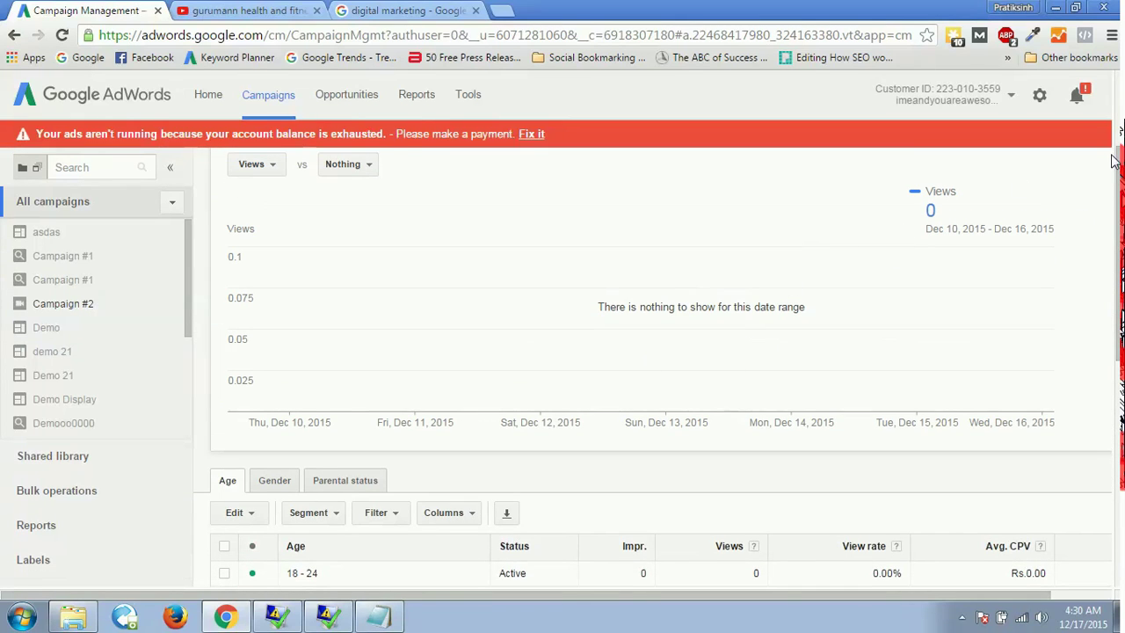
pyautogui.scroll(-3, 1120, 264)
pyautogui.moveTo(1120, 352); pyautogui.dragTo(1119, 348)
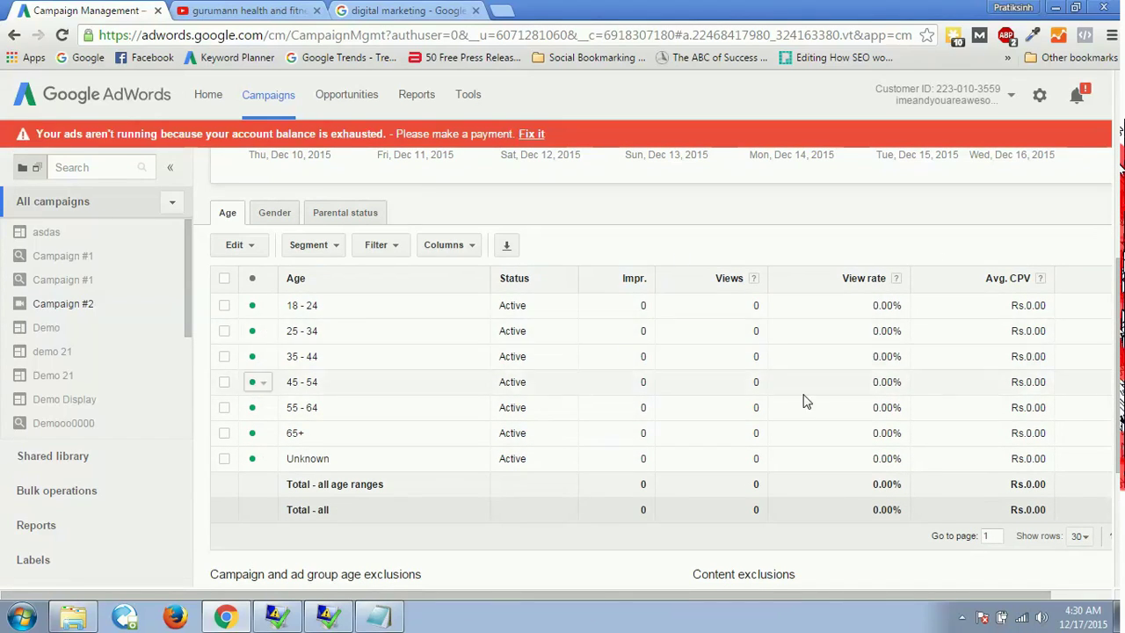
pyautogui.scroll(-1, 1116, 298)
pyautogui.scroll(-3, 1114, 299)
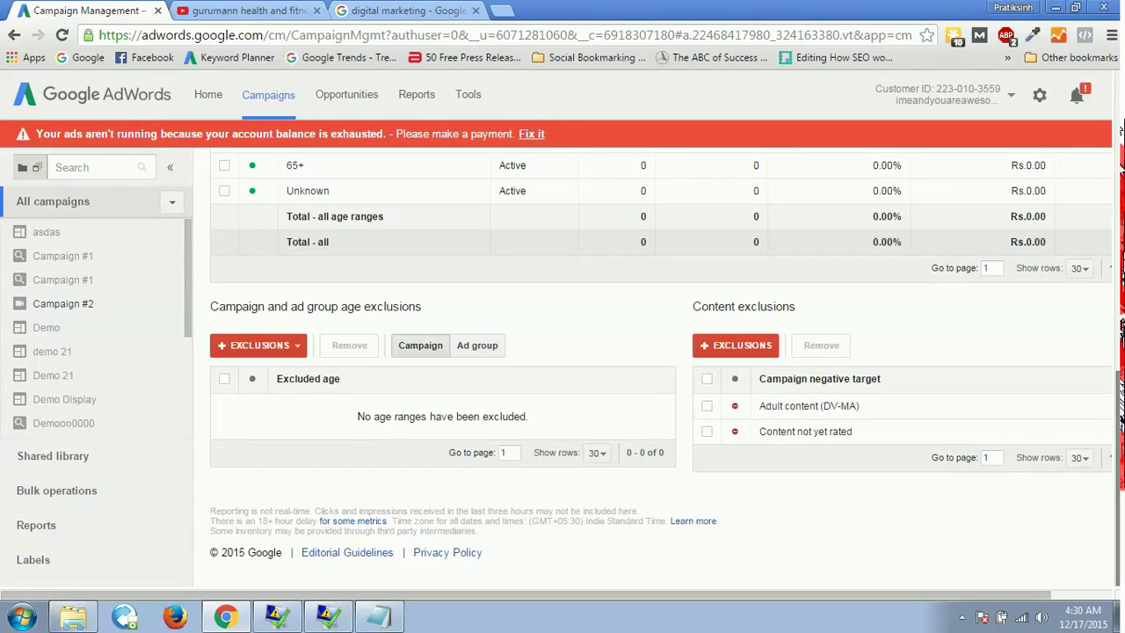
pyautogui.scroll(10, 1120, 167)
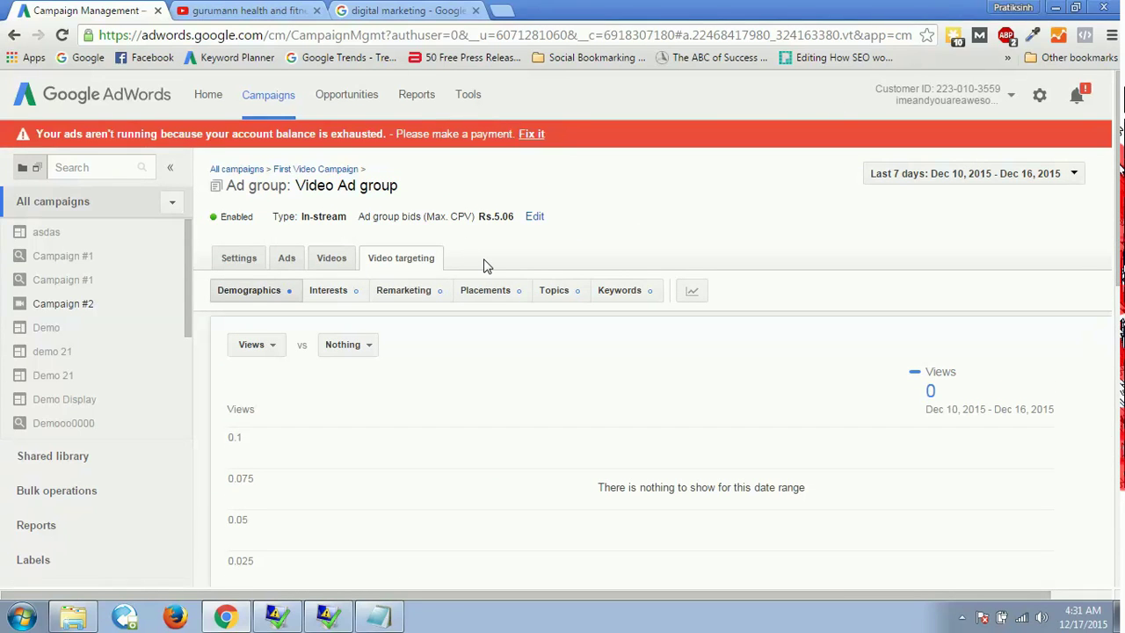
# - Look at the ad group's keyword targeting and its form for adding keywords, leaving the form without adding any
pyautogui.click(621, 299)
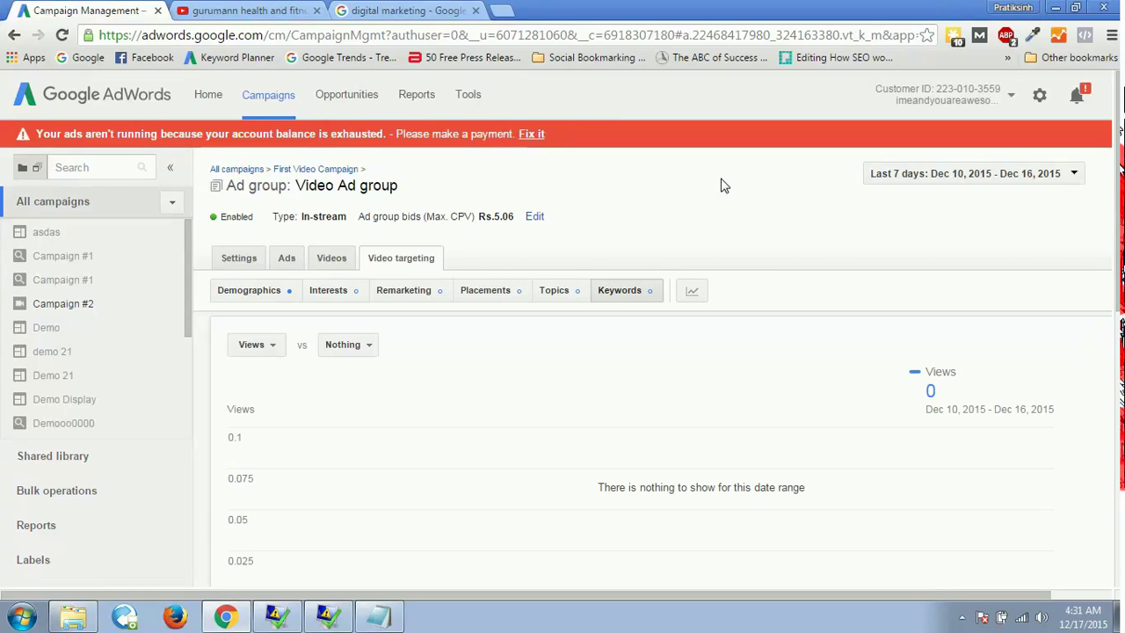
pyautogui.moveTo(1120, 163); pyautogui.dragTo(1119, 325)
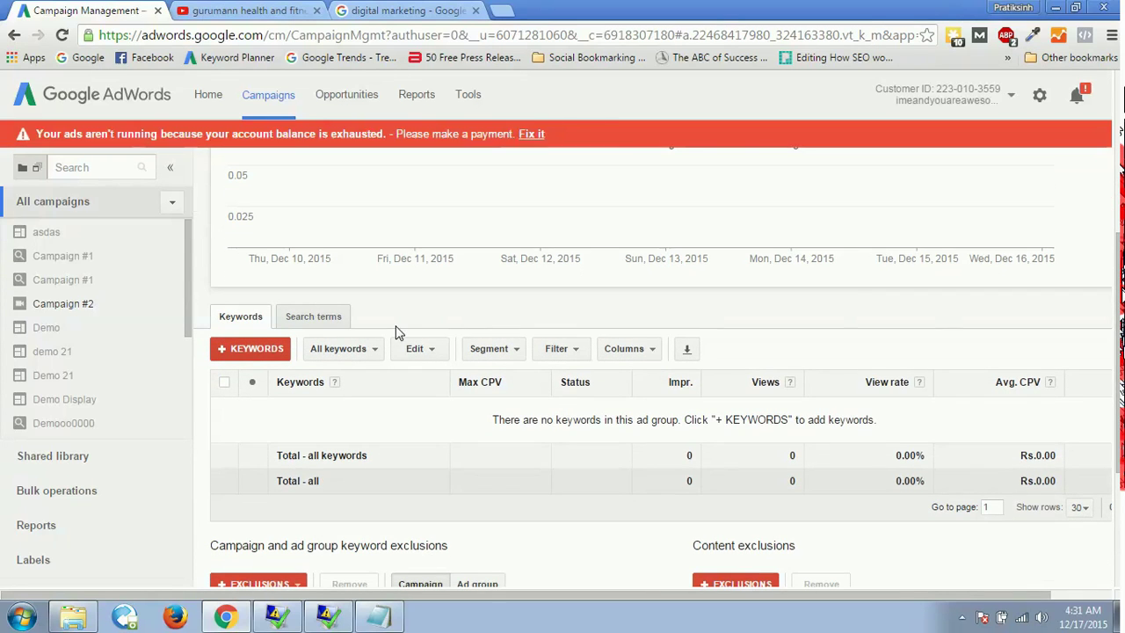
pyautogui.click(260, 351)
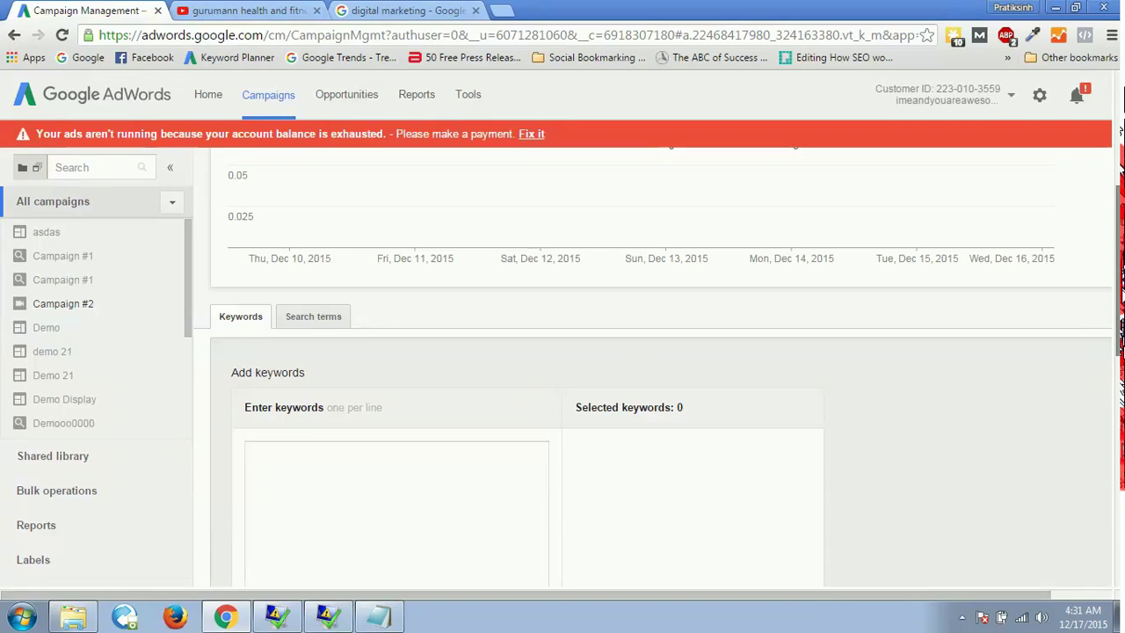
pyautogui.moveTo(1119, 250); pyautogui.dragTo(1119, 388)
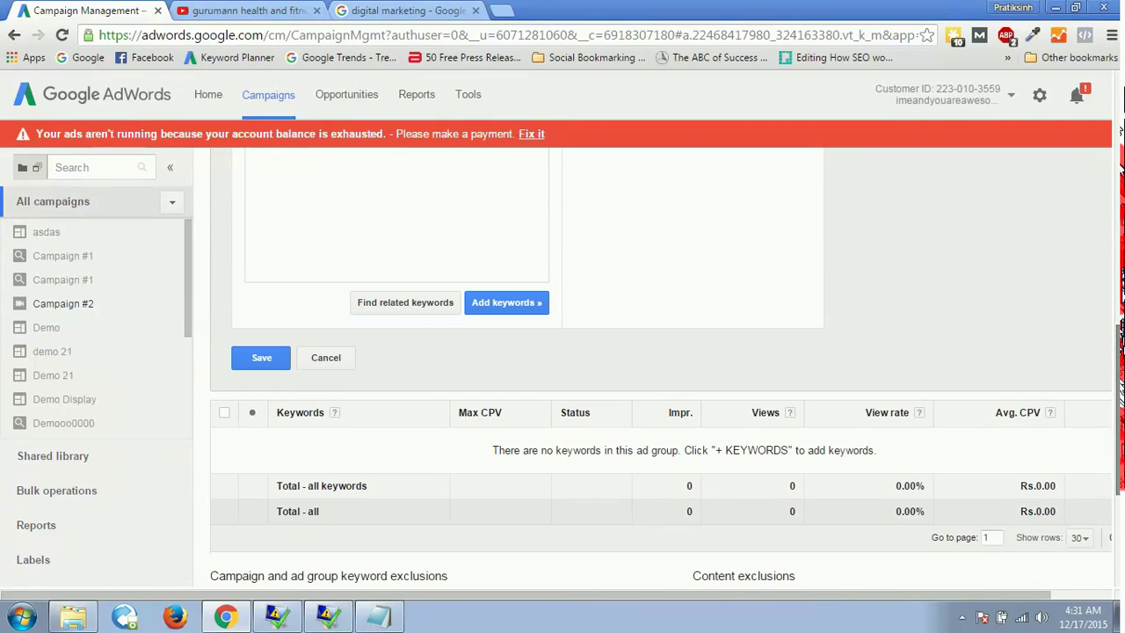
pyautogui.click(328, 367)
pyautogui.moveTo(1111, 350); pyautogui.dragTo(1116, 323)
pyautogui.scroll(-1, 723, 309)
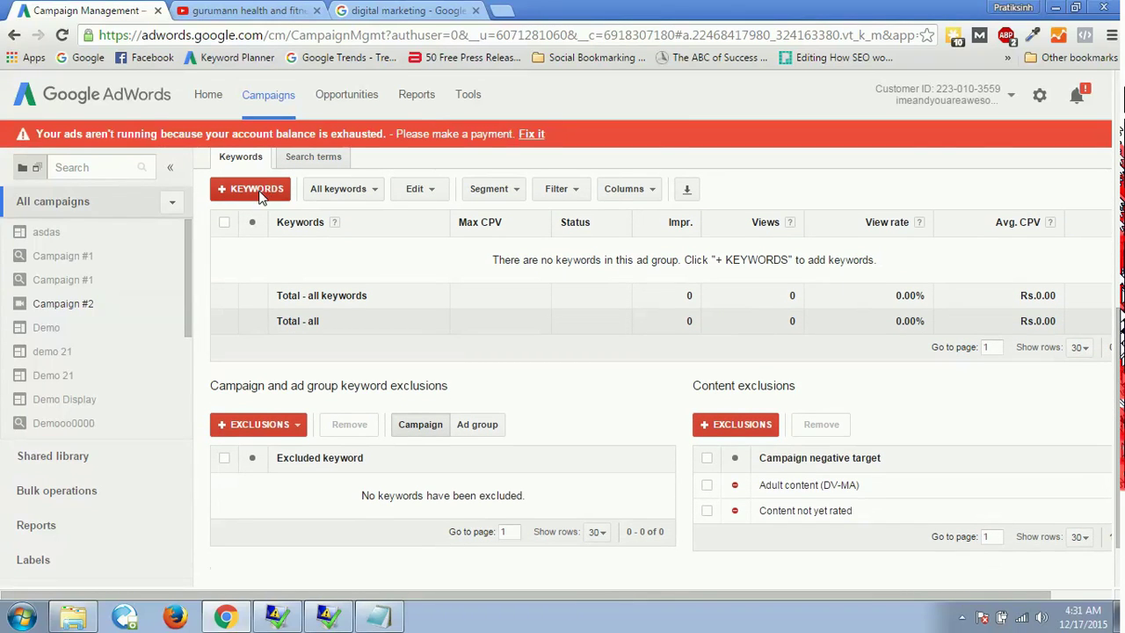
# - Look at the campaign and ad group keyword exclusion options and the content exclusion settings, cancelling without changes
pyautogui.click(278, 428)
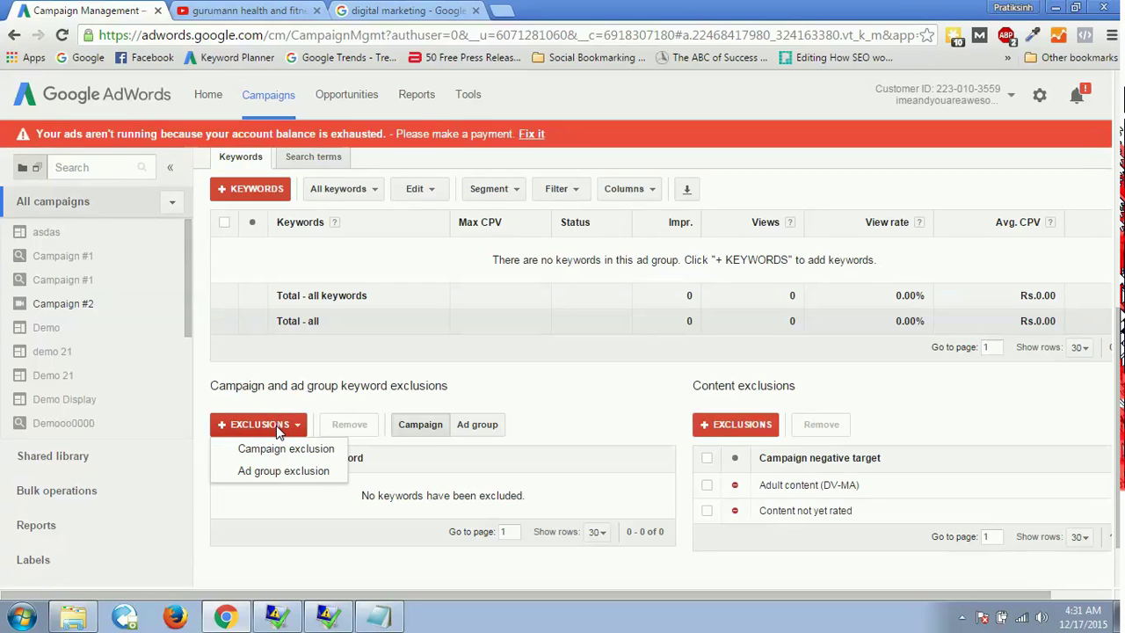
pyautogui.click(622, 408)
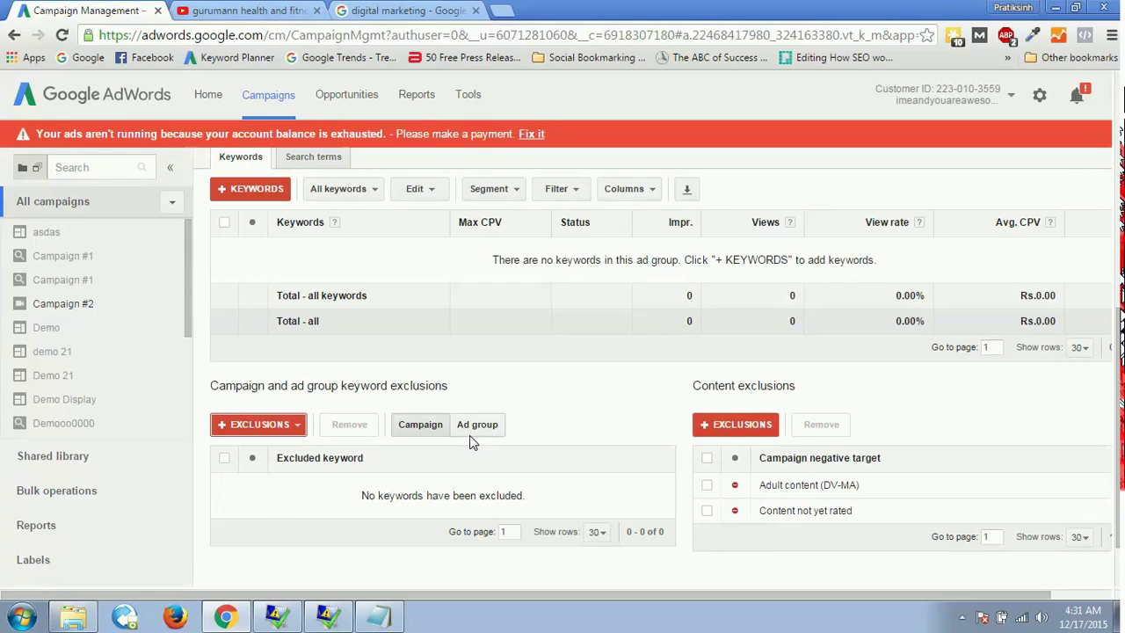
pyautogui.click(738, 425)
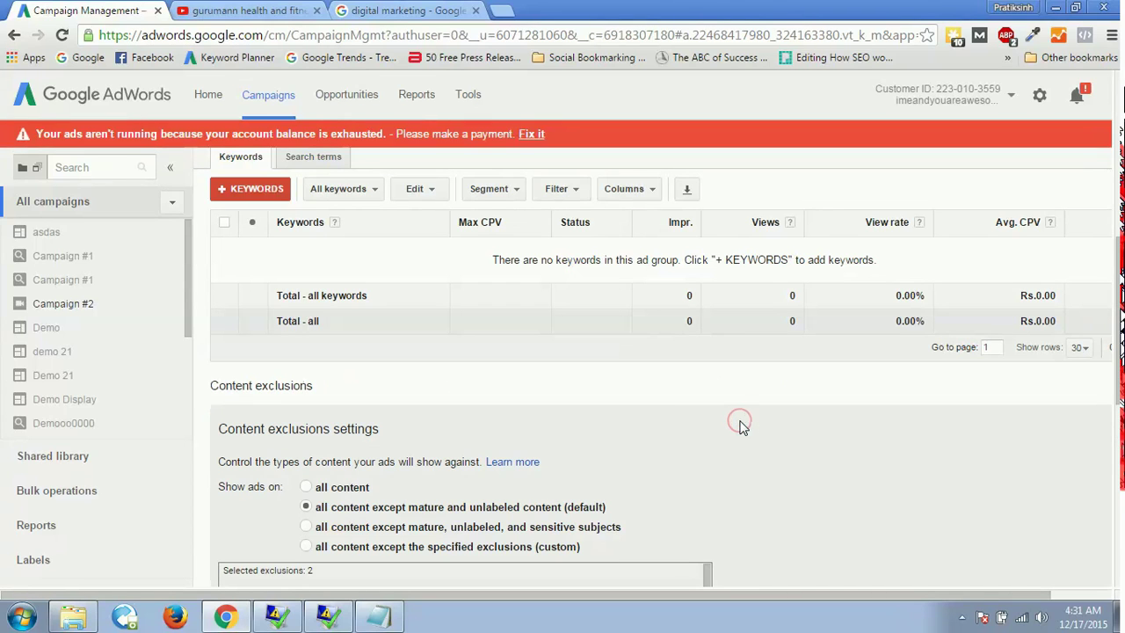
pyautogui.scroll(-4, 524, 389)
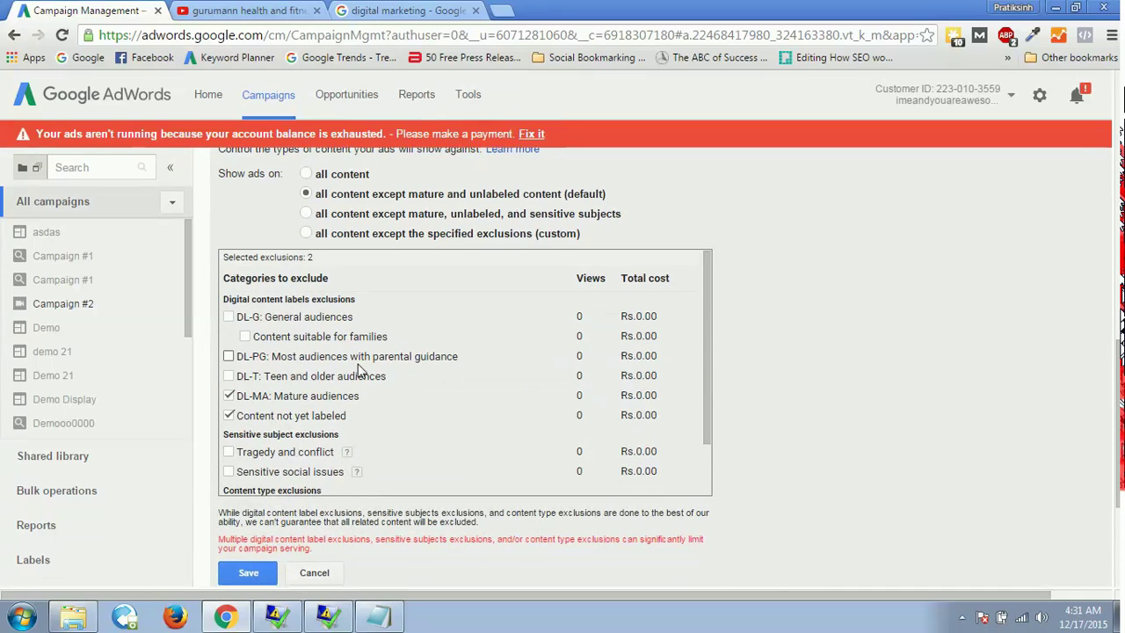
pyautogui.click(325, 572)
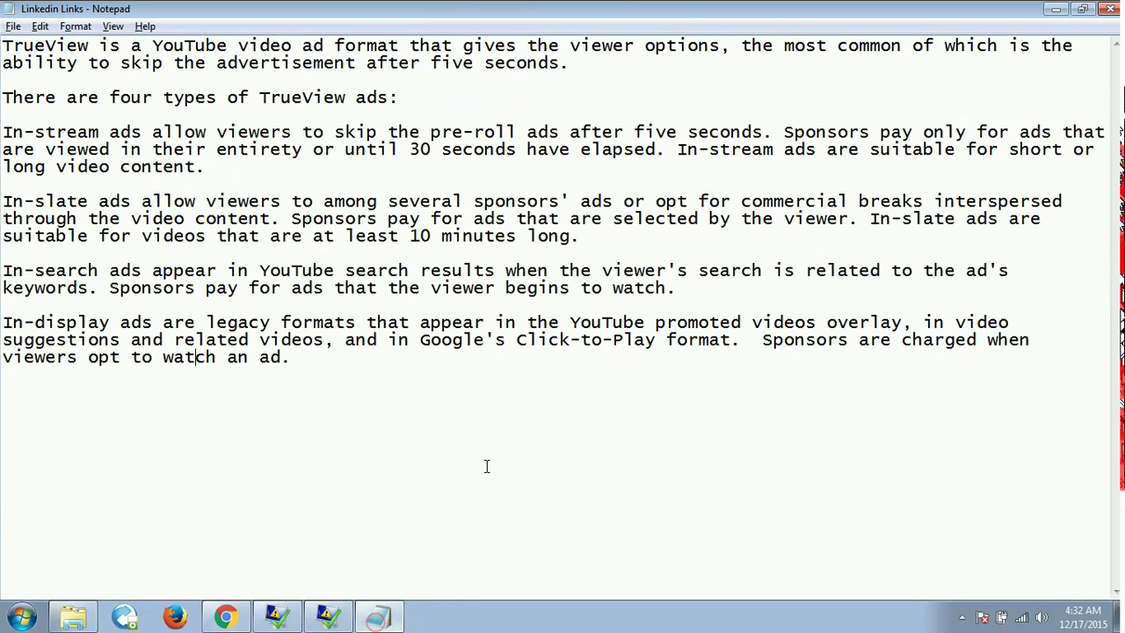
# - In the Notepad notes, list YouTube, Vimeo, Wistia, Vine and Periscope on separate lines below the in-display ads paragraph
pyautogui.click(411, 426)
pyautogui.write('ouTube')
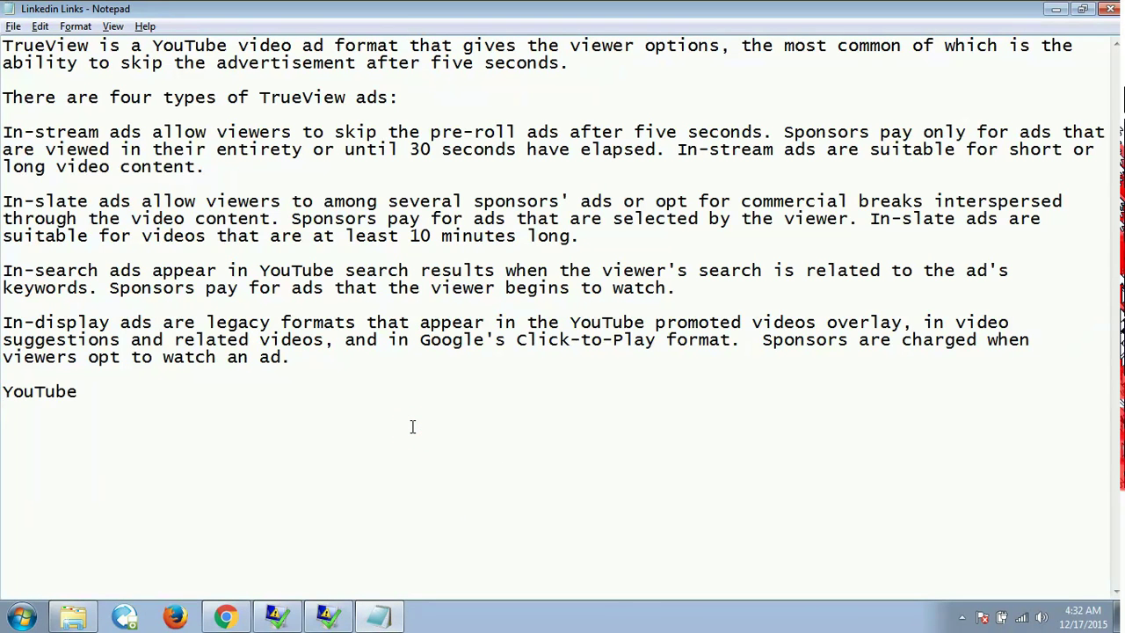
pyautogui.press('Return')
pyautogui.write('Vimeo')
pyautogui.press('Return')
pyautogui.write('Wistia')
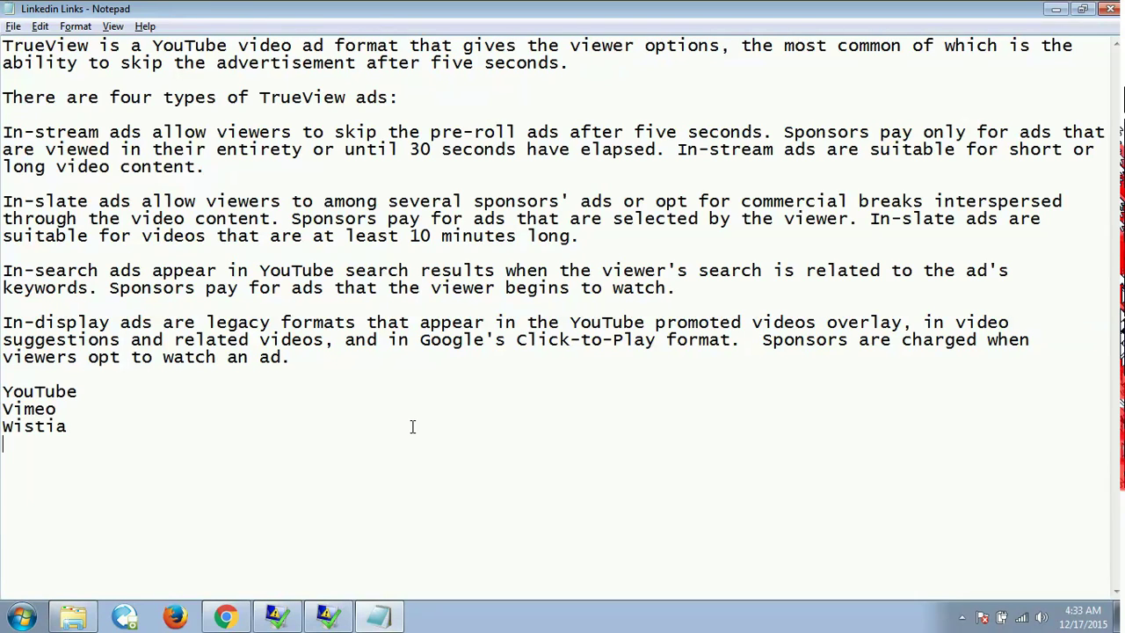
pyautogui.press('Return')
pyautogui.write('Vine')
pyautogui.press('Return')
pyautogui.write('Periscope')
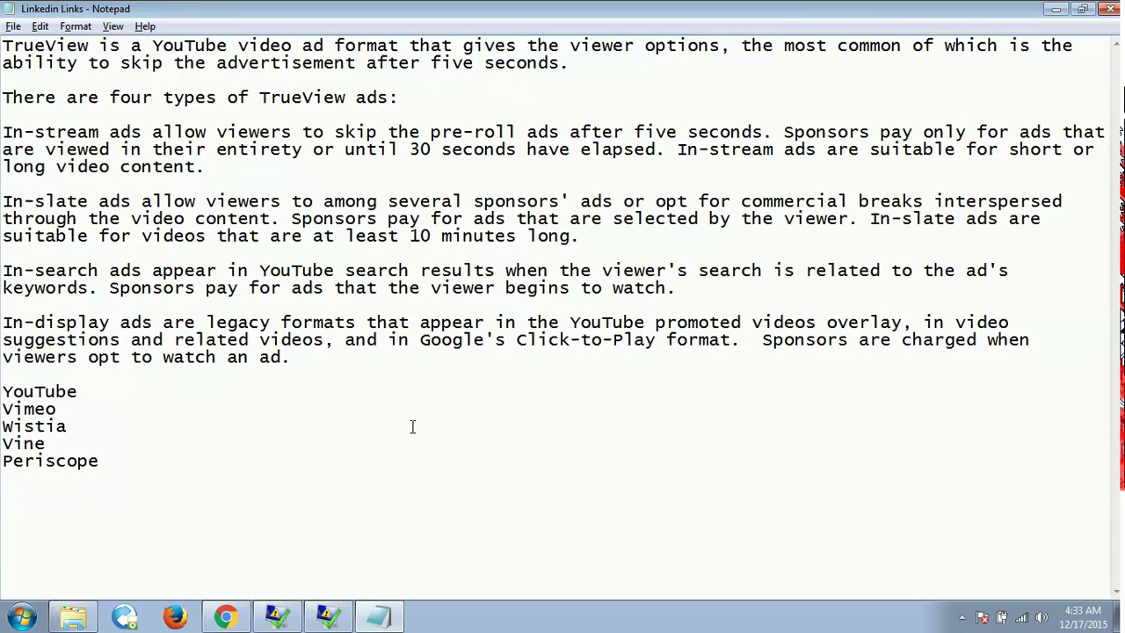
# - Add Meerkut on a new line below Periscope in the list of video platforms
pyautogui.press('Return')
pyautogui.write('Meerkut')
# - Go through the list of video platforms, highlighting YouTube, Vimeo, Wistia, Vine, Periscope and Meerkut without changing the text
pyautogui.moveTo(81, 392); pyautogui.dragTo(1, 398)
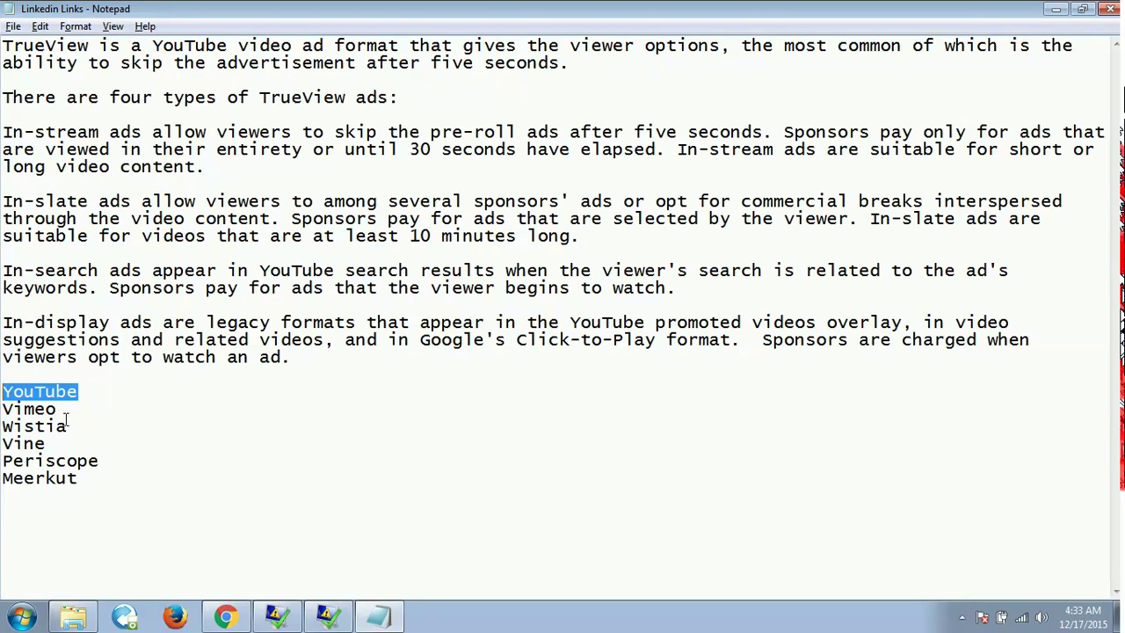
pyautogui.moveTo(68, 428); pyautogui.dragTo(3, 393)
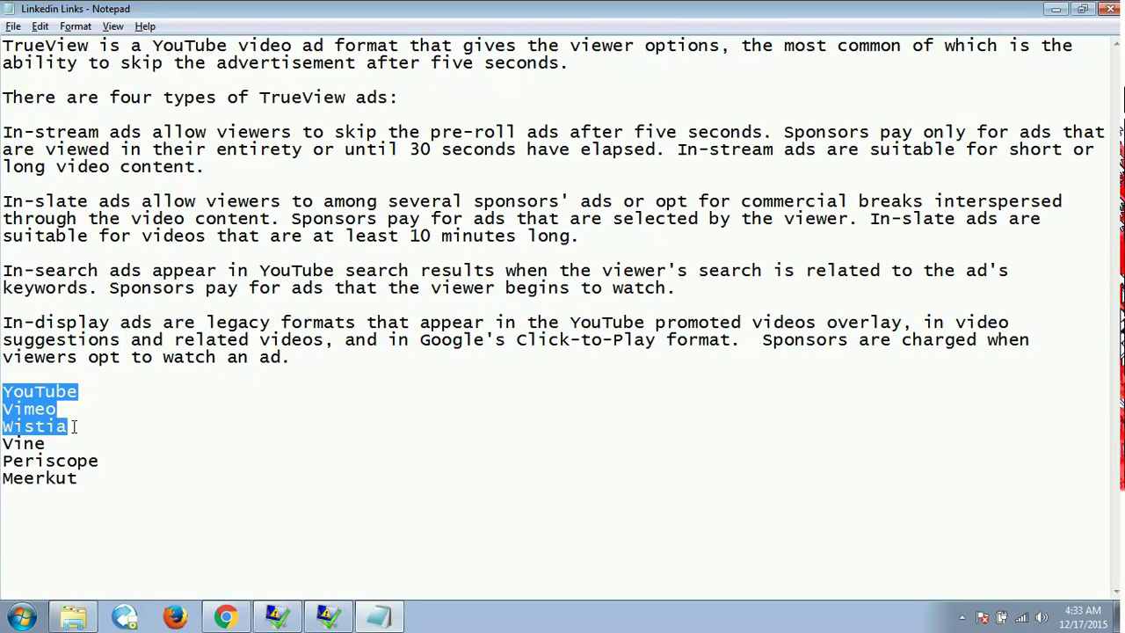
pyautogui.click(113, 460)
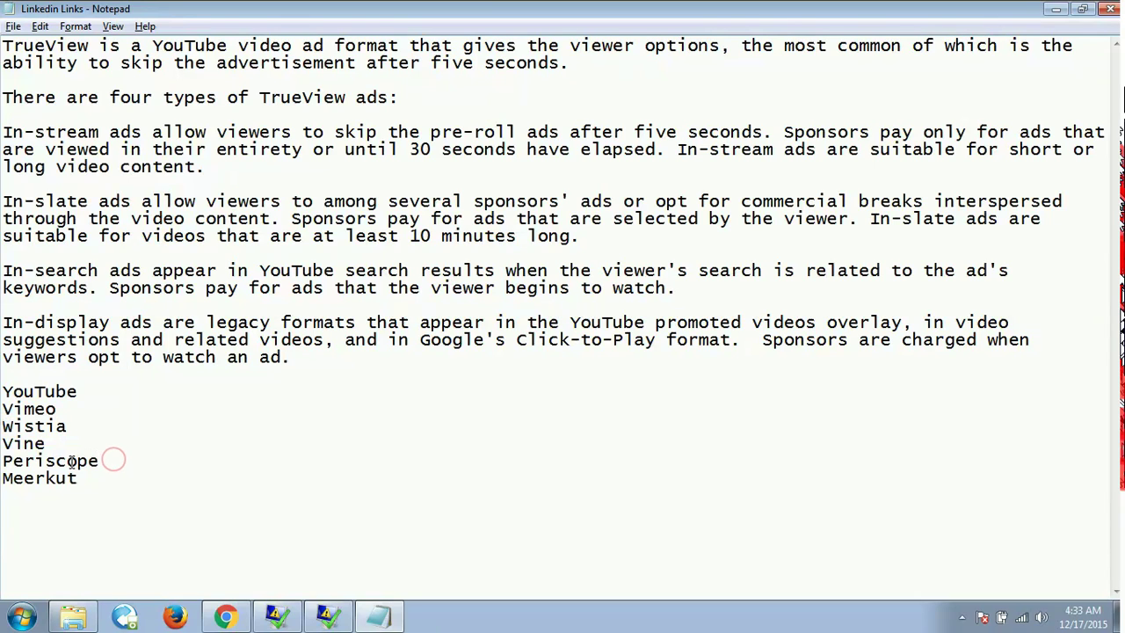
pyautogui.doubleClick(114, 461)
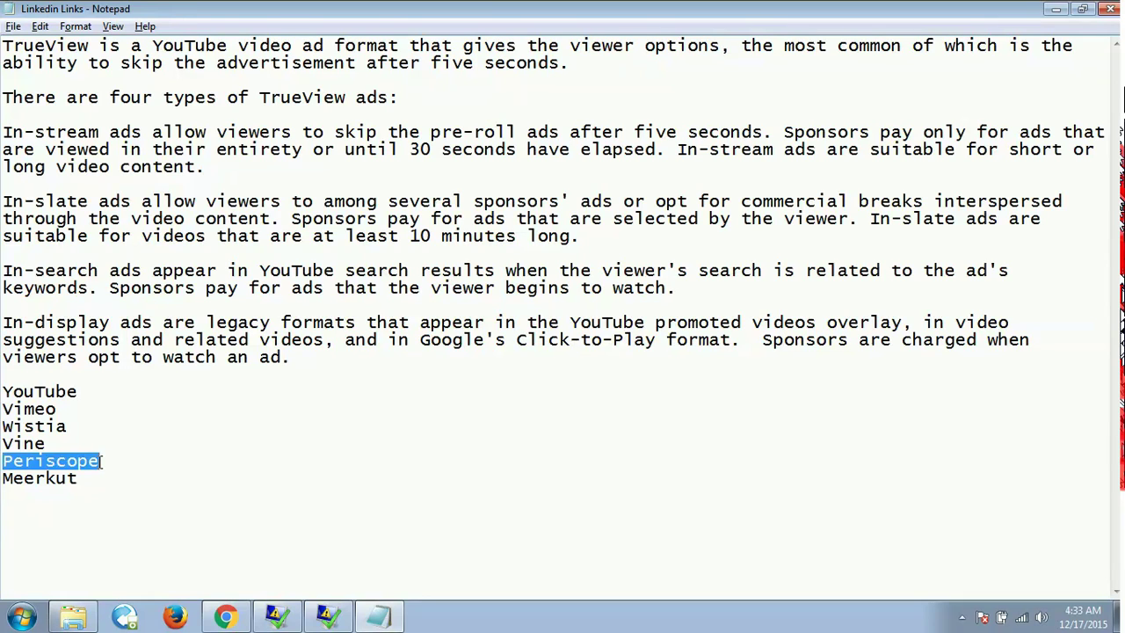
pyautogui.doubleClick(23, 443)
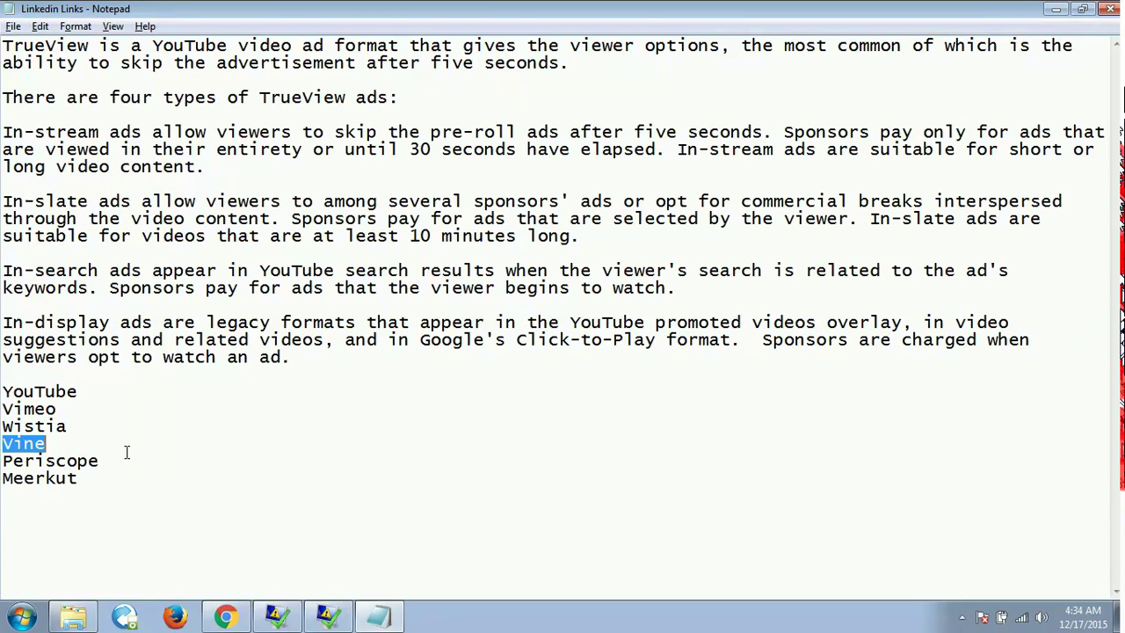
pyautogui.click(71, 501)
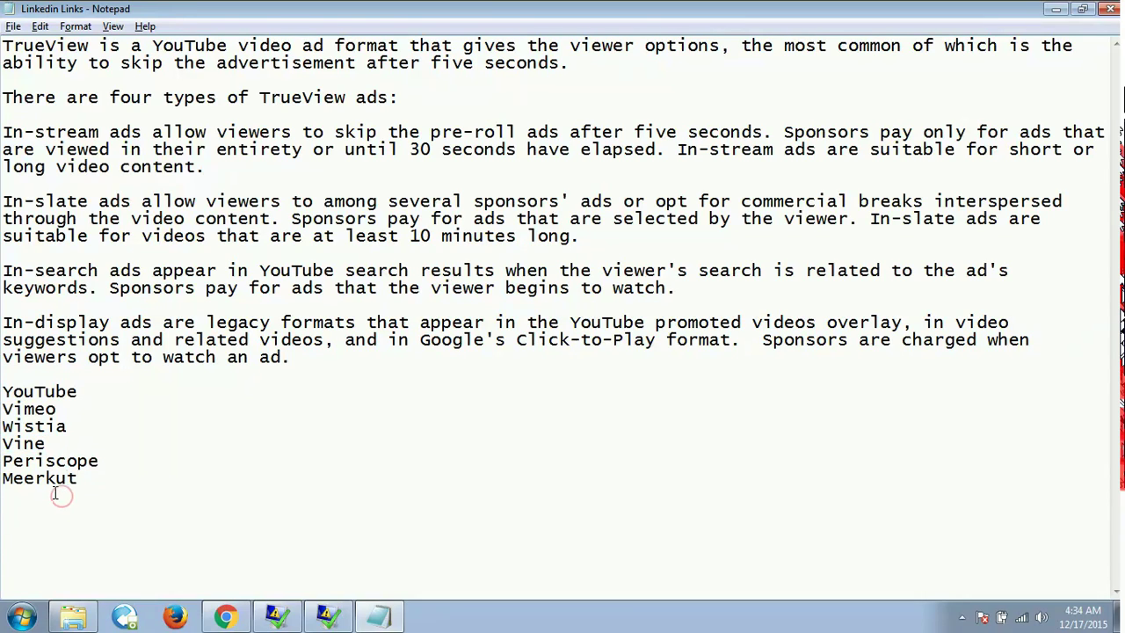
pyautogui.doubleClick(60, 481)
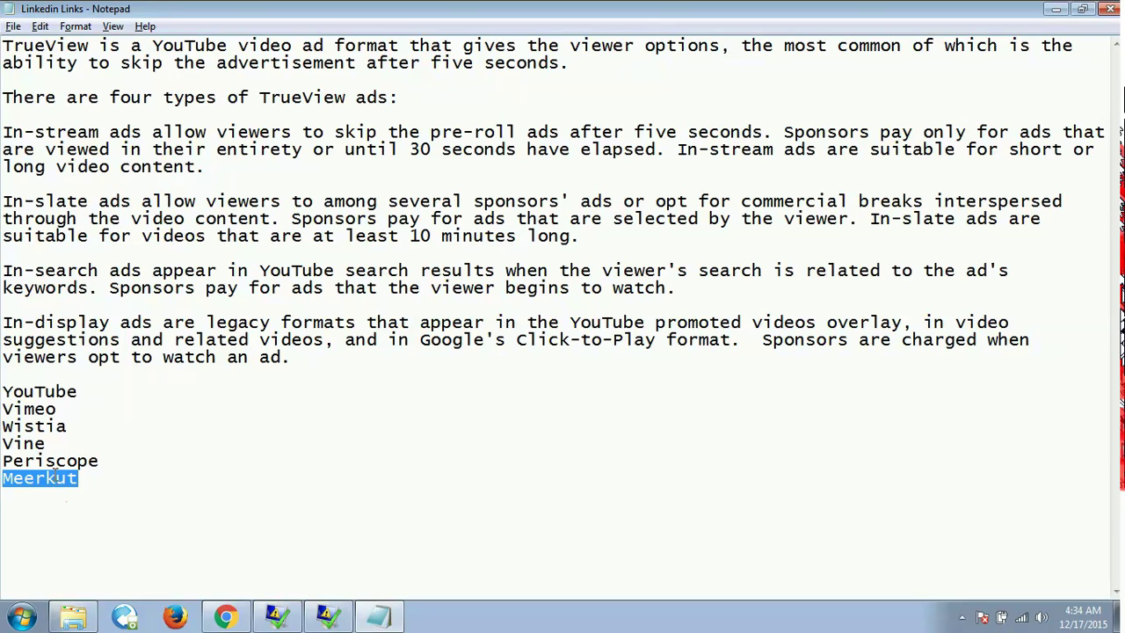
pyautogui.doubleClick(52, 462)
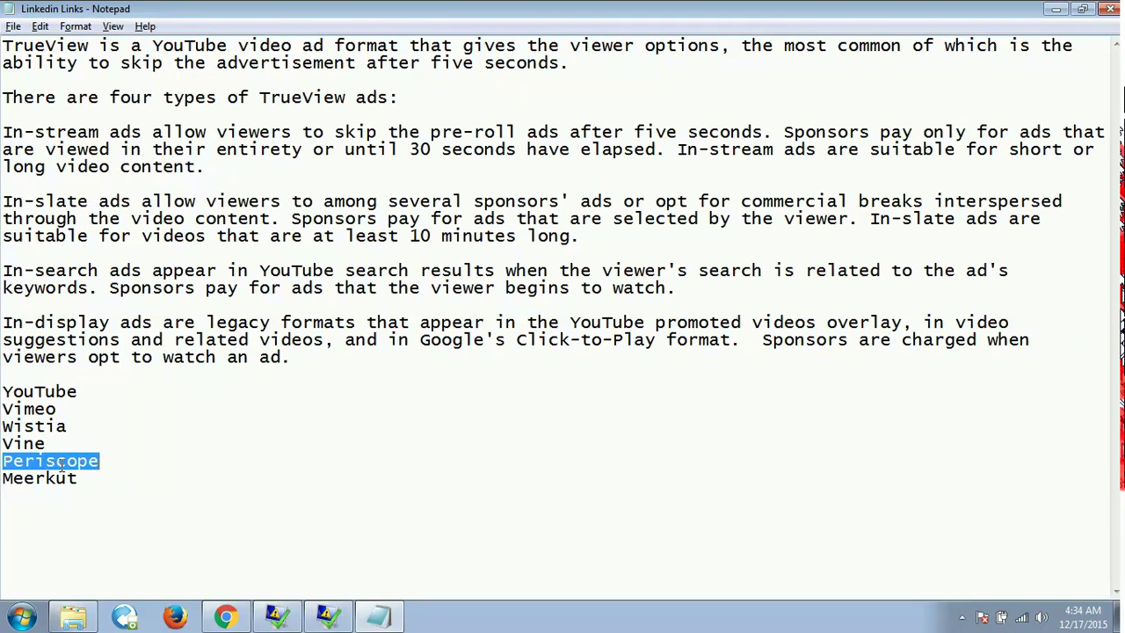
pyautogui.click(103, 463)
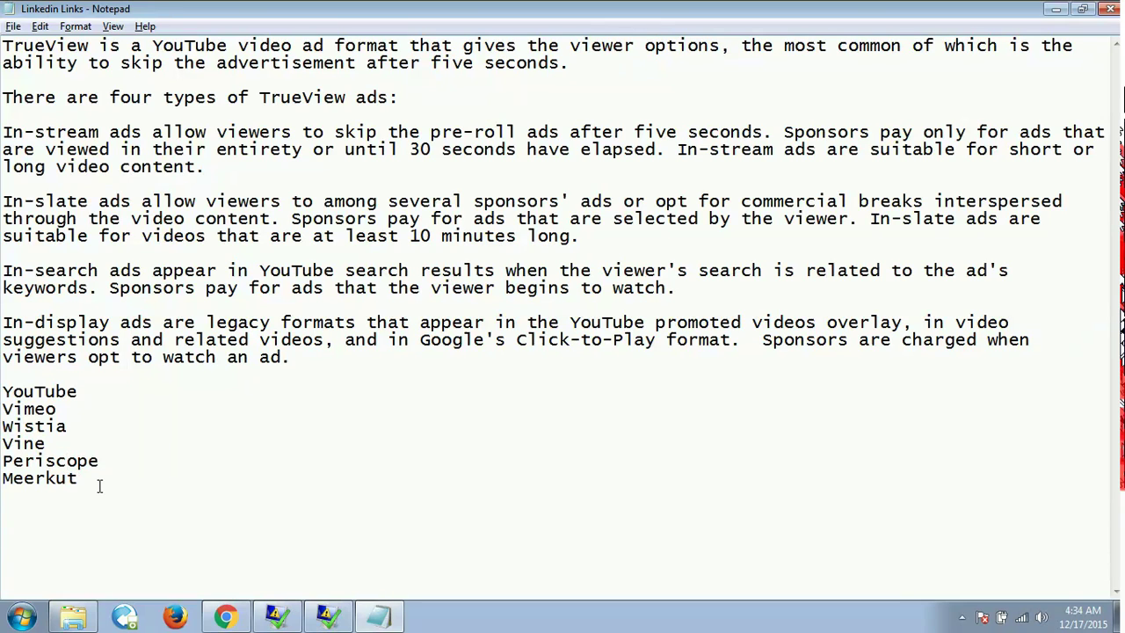
pyautogui.moveTo(94, 485); pyautogui.dragTo(24, 391)
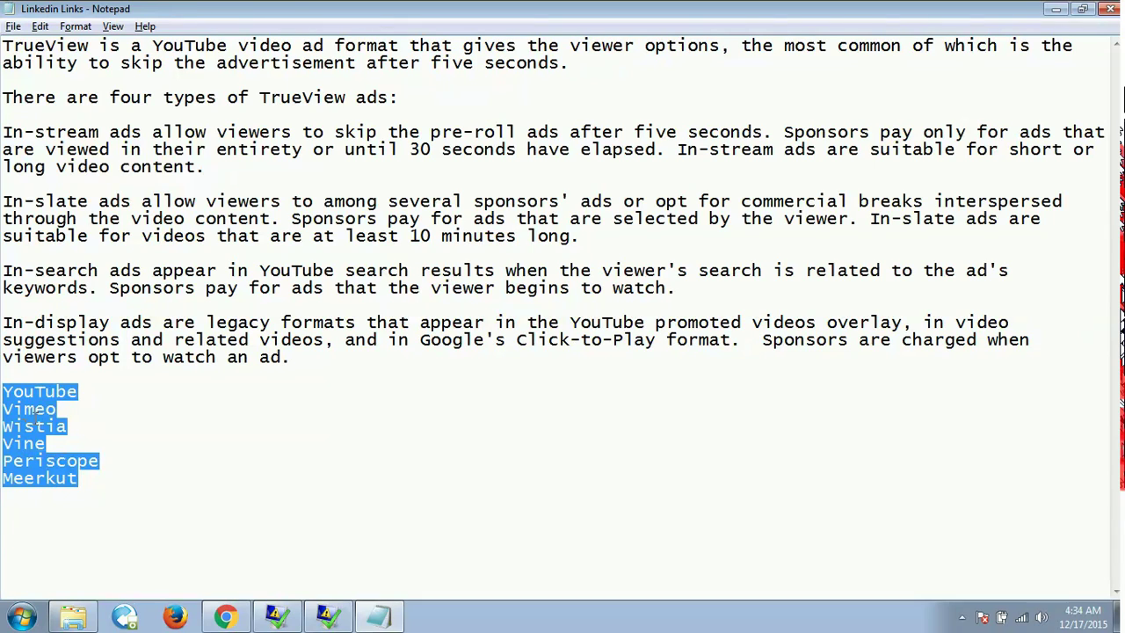
pyautogui.click(82, 490)
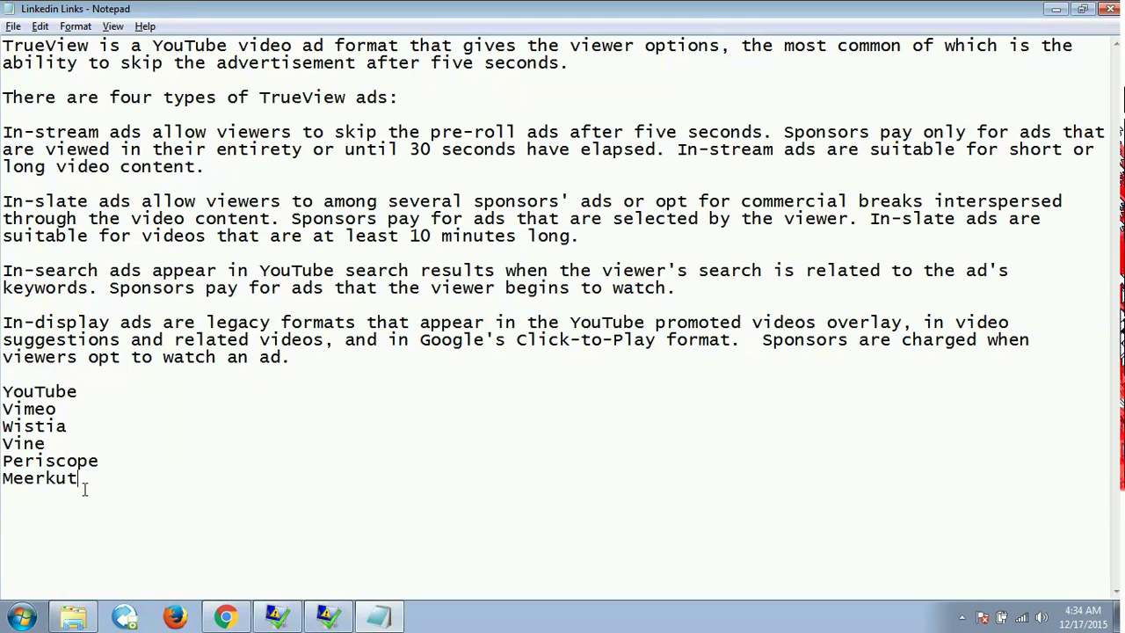
pyautogui.click(84, 394)
pyautogui.moveTo(84, 393); pyautogui.dragTo(2, 394)
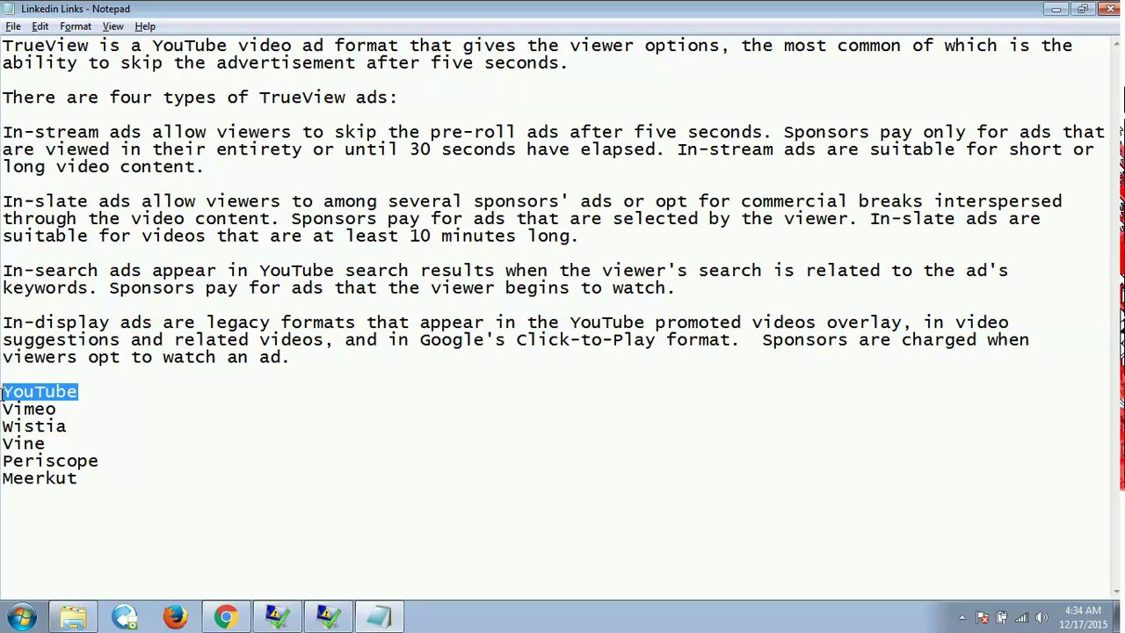
pyautogui.click(86, 430)
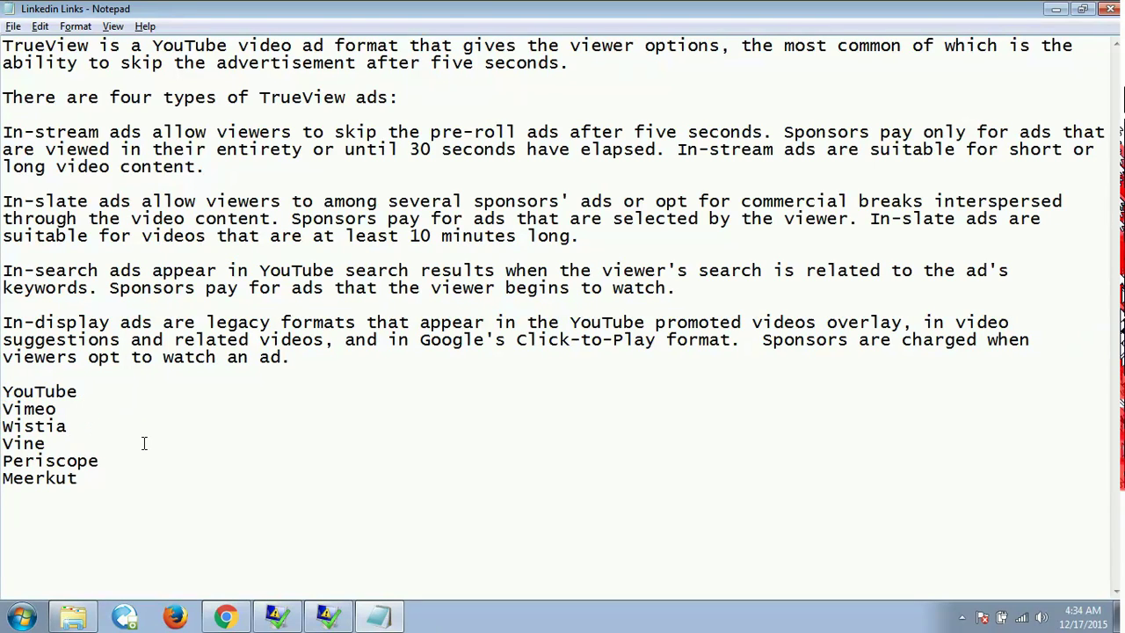
pyautogui.hotkey('alt', 'Tab')
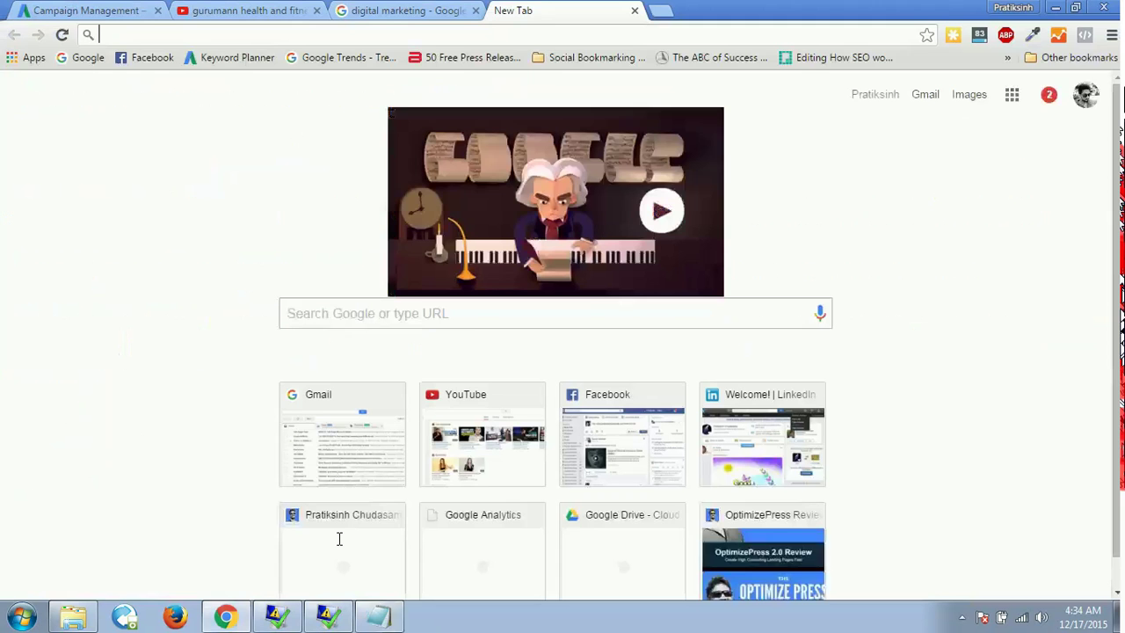
pyautogui.hotkey('alt', 'Tab')
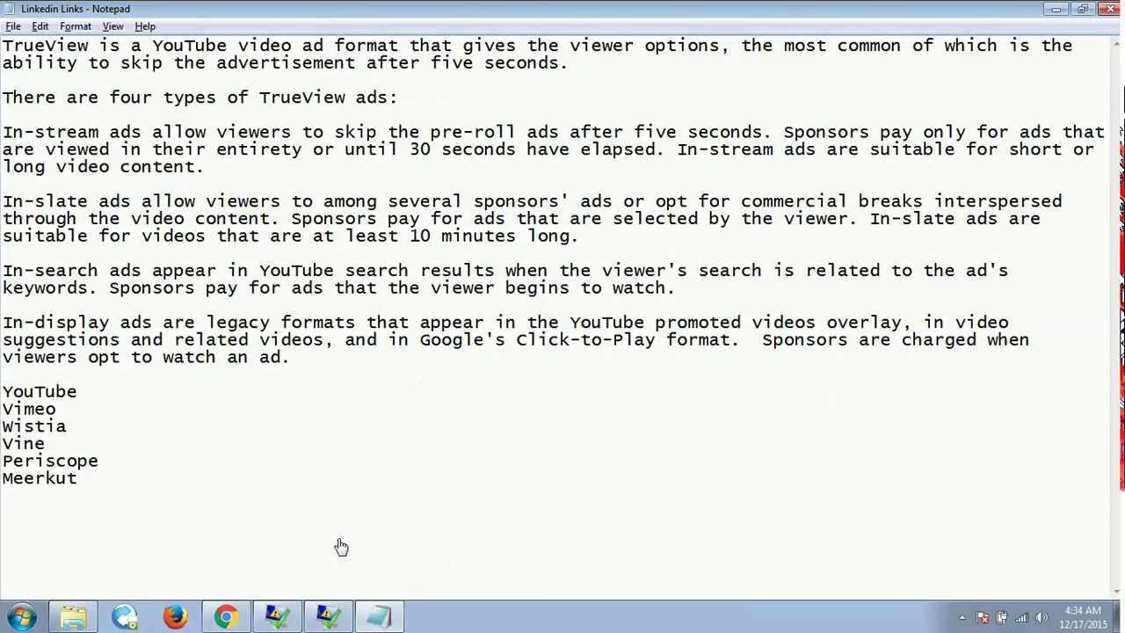
pyautogui.moveTo(81, 391); pyautogui.dragTo(14, 397)
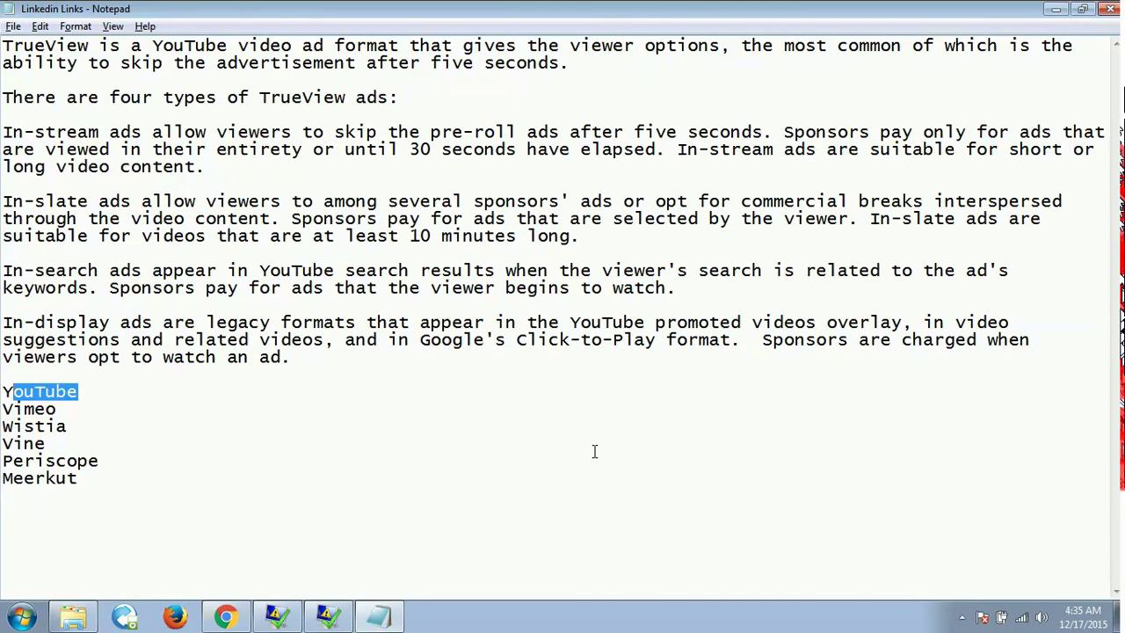
pyautogui.click(555, 449)
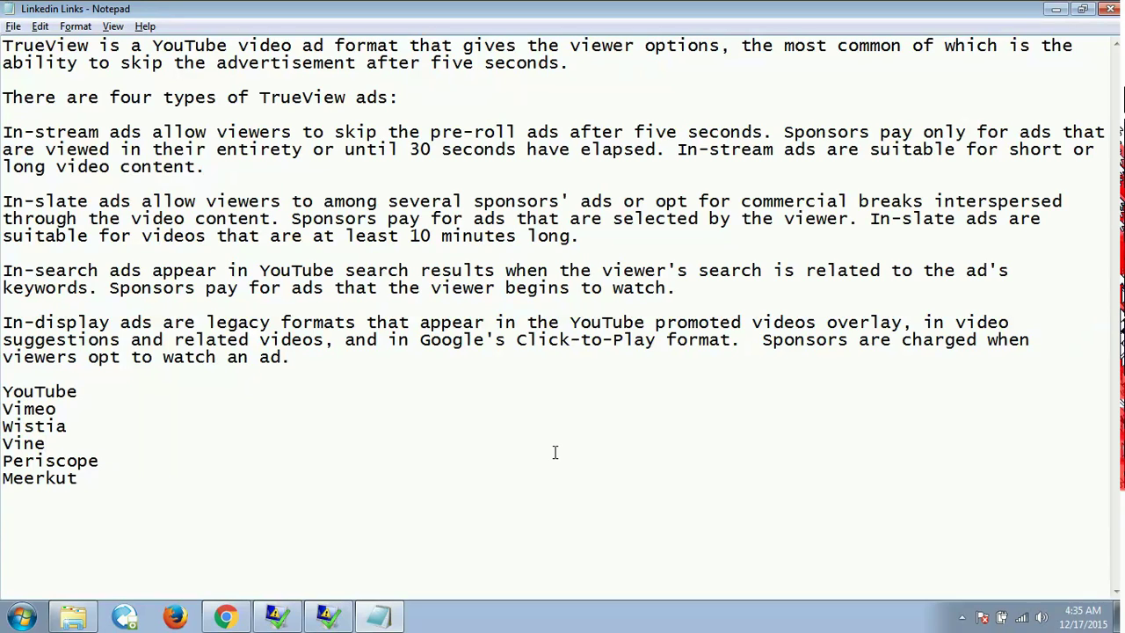
pyautogui.click(552, 452)
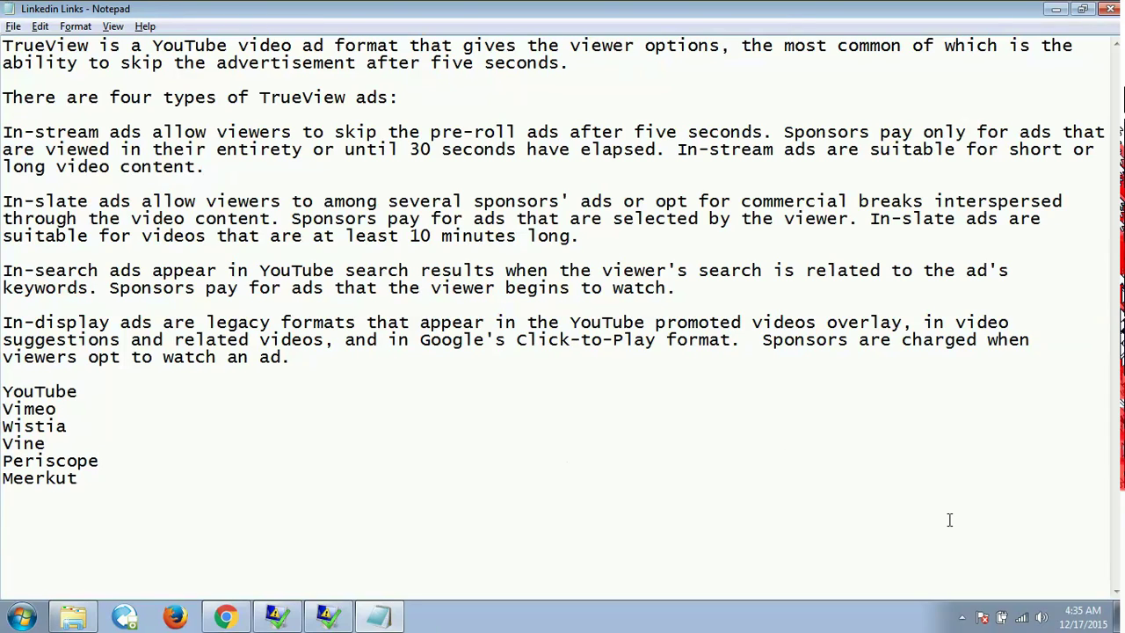